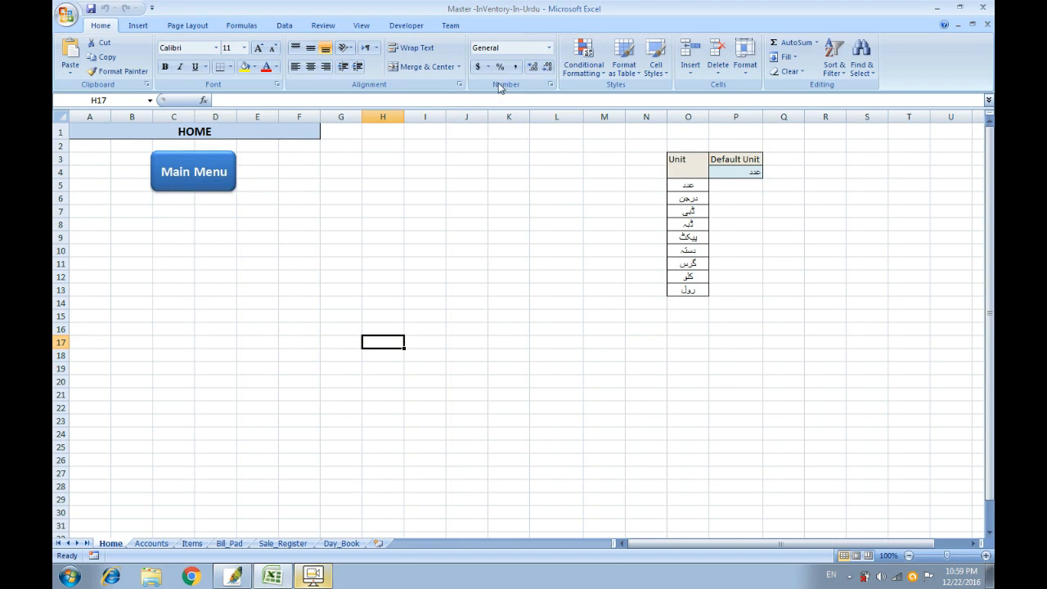
# Bring up the menu design image in Photoshop, then return to the Bill_Pad sheet.
pyautogui.click(233, 577)
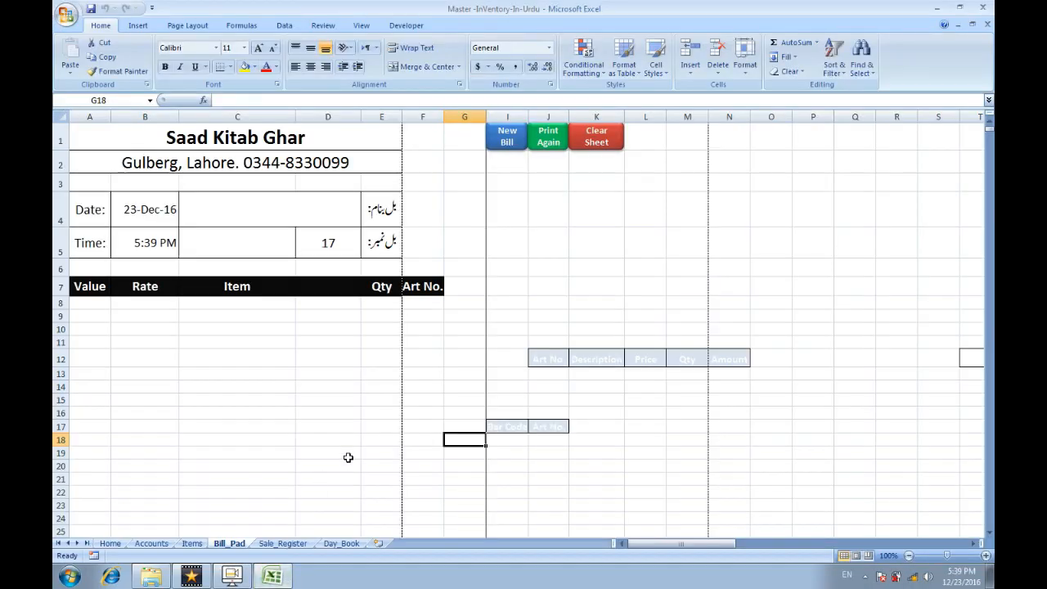
# Start a new bill and add Halwaaa at rate 200.
pyautogui.click(521, 143)
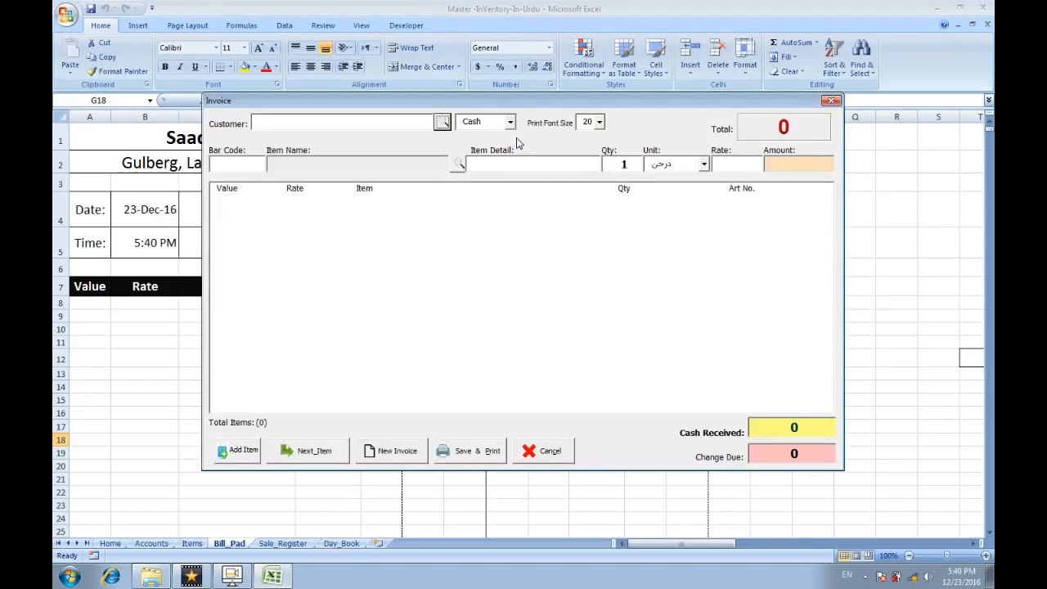
pyautogui.click(456, 175)
pyautogui.doubleClick(456, 175)
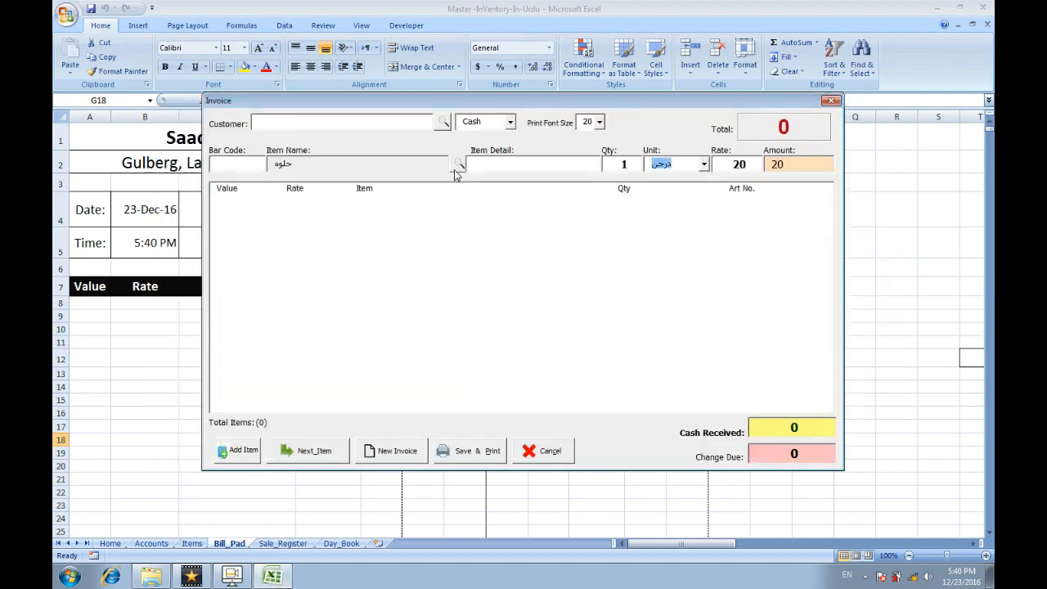
pyautogui.press('Tab')
pyautogui.write('200')
pyautogui.press('Return')
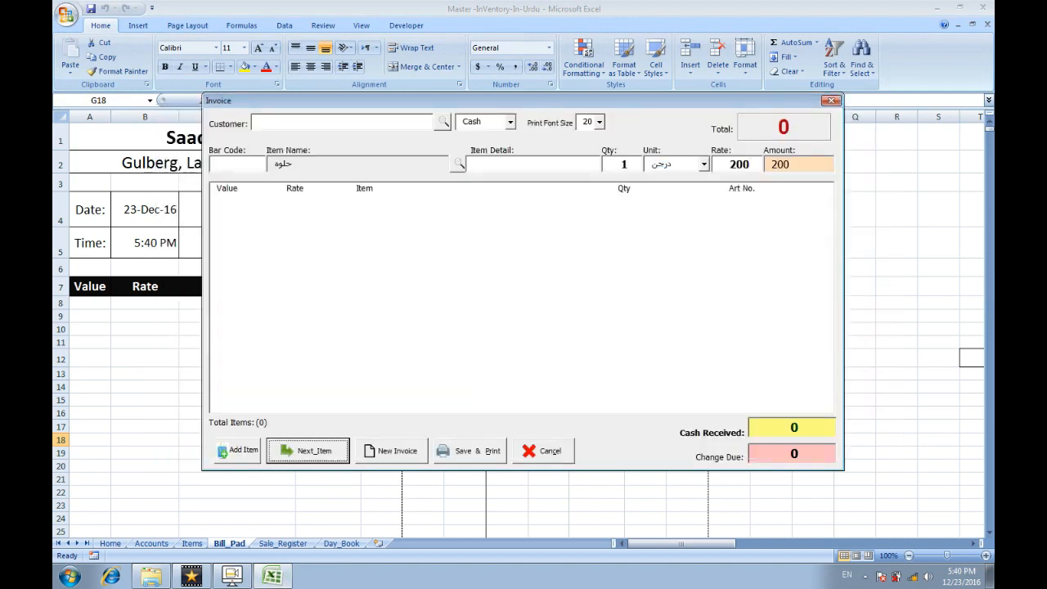
# Add Dux Box Bara at rate 300 and Foot Steel to the bill.
pyautogui.click(455, 175)
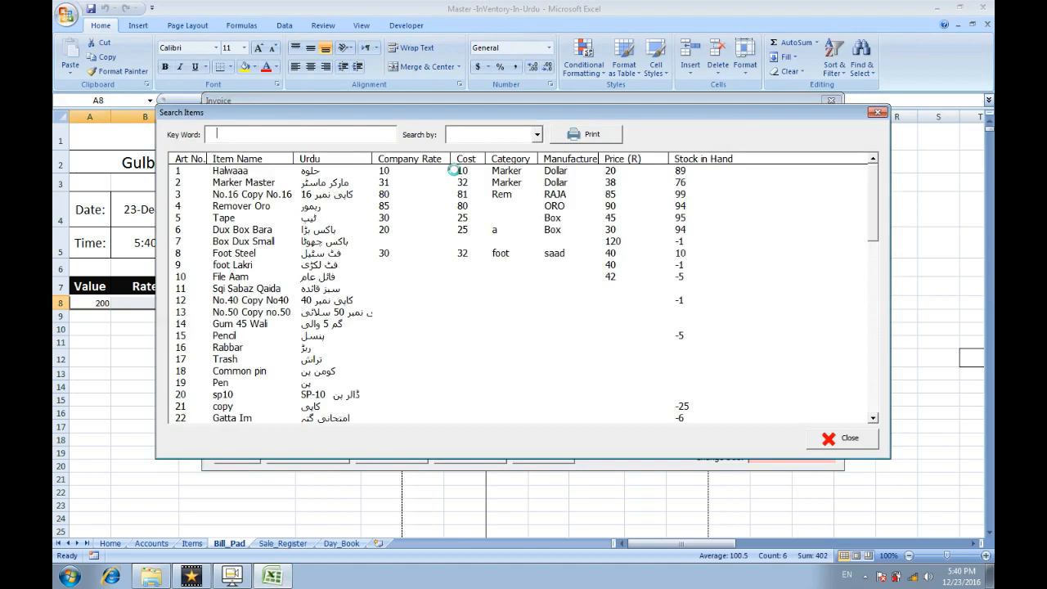
pyautogui.write('du')
pyautogui.doubleClick(456, 175)
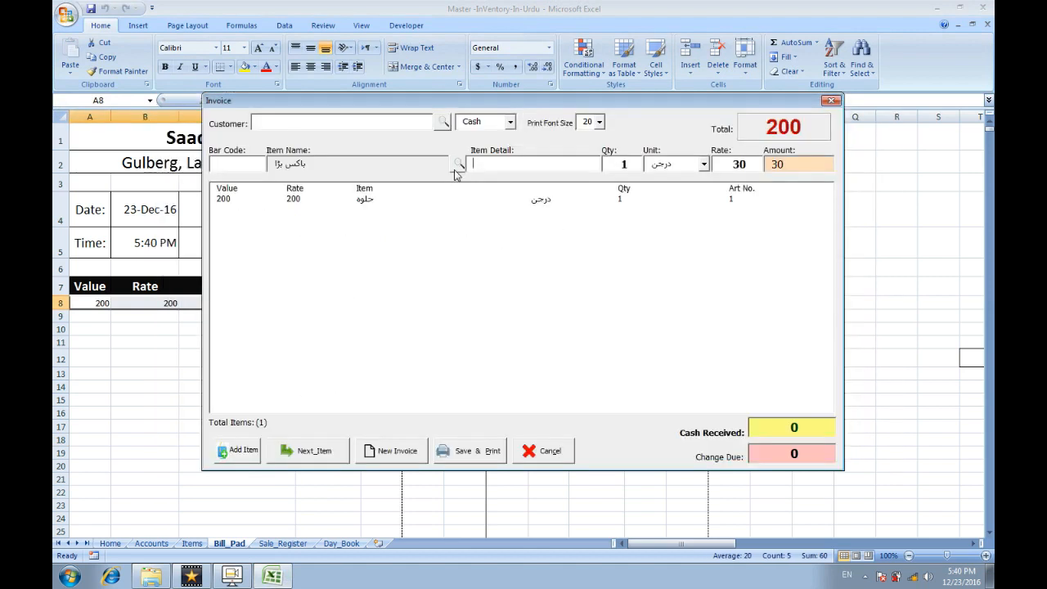
pyautogui.press('Tab')
pyautogui.press('Tab')
pyautogui.press('Tab')
pyautogui.write('300')
pyautogui.press('Tab')
pyautogui.click(455, 169)
pyautogui.click(455, 170)
pyautogui.press('Down')
pyautogui.press('Down')
pyautogui.press('Down')
pyautogui.press('Down')
pyautogui.press('Down')
pyautogui.press('Down')
pyautogui.press('Down')
pyautogui.press('Return')
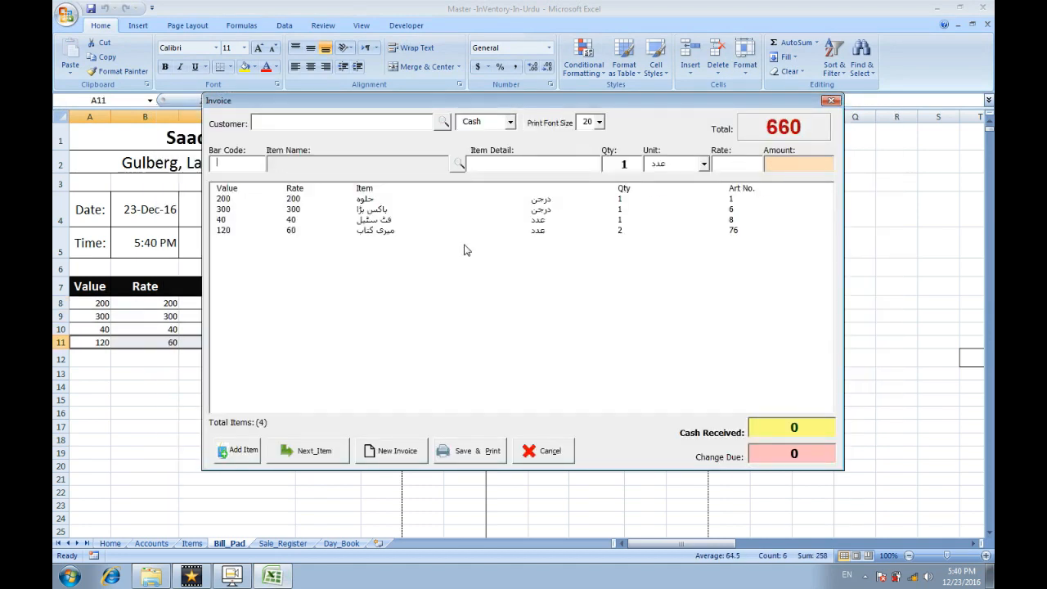
# Save and print the bill, then close the print preview.
pyautogui.click(462, 453)
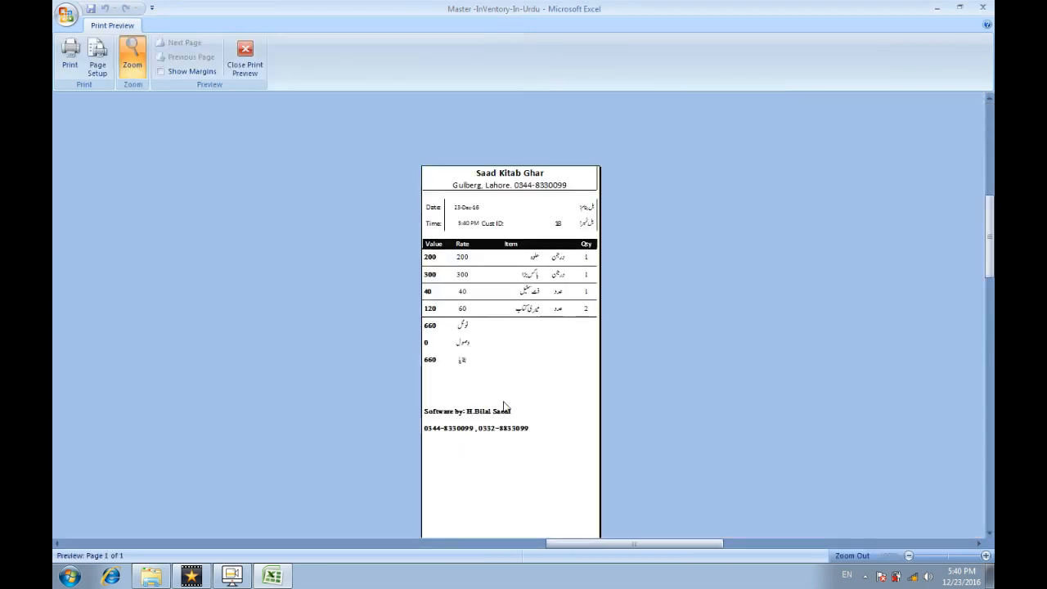
pyautogui.scroll(-3, 519, 381)
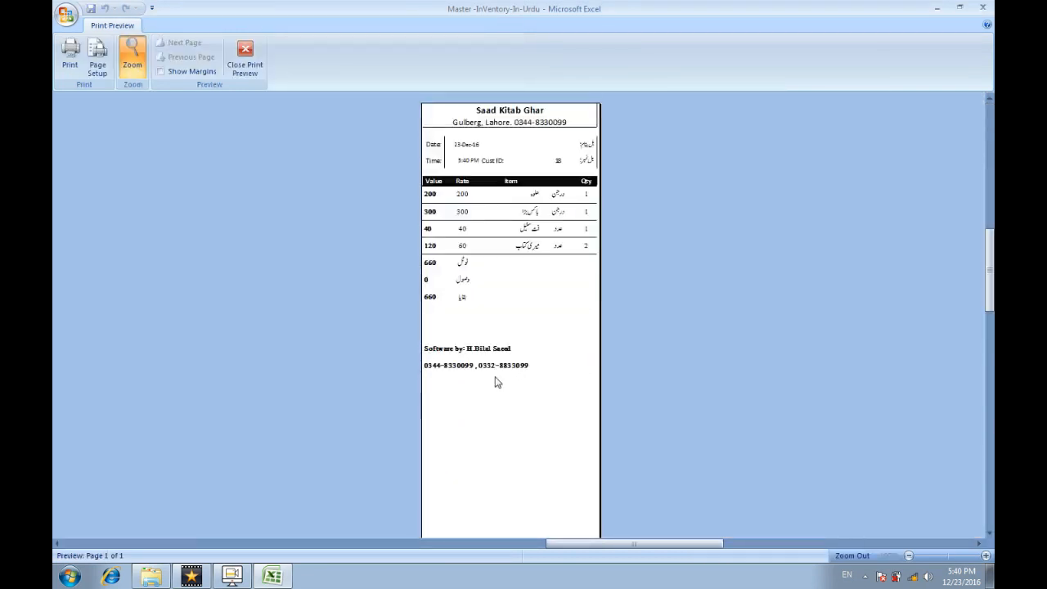
pyautogui.click(245, 57)
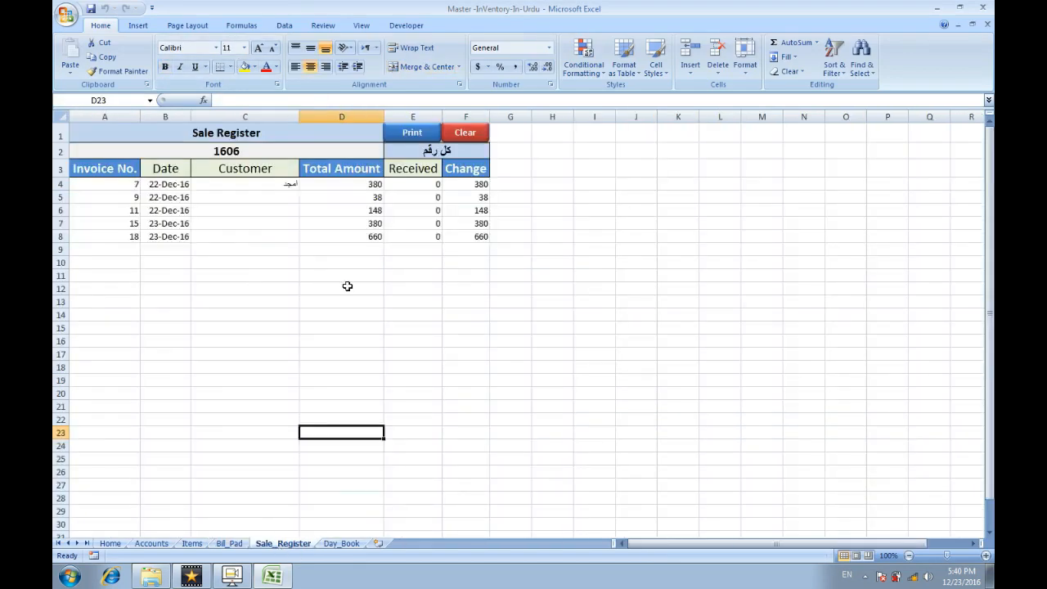
# Filter the account list by Receivables (559), then Payables (-6210), then open the Items search.
pyautogui.click(342, 544)
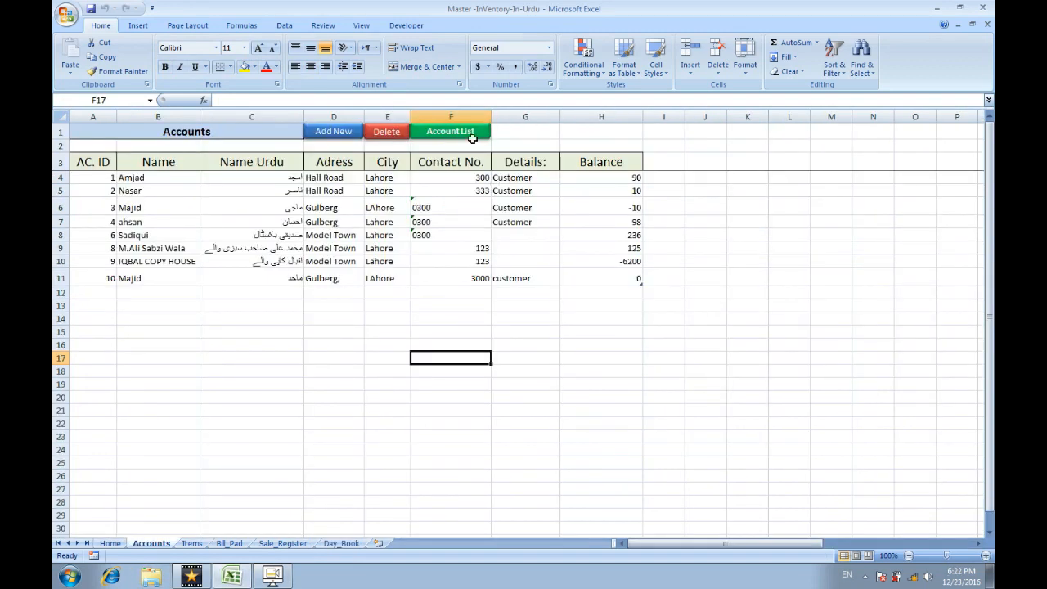
pyautogui.click(461, 134)
pyautogui.click(544, 173)
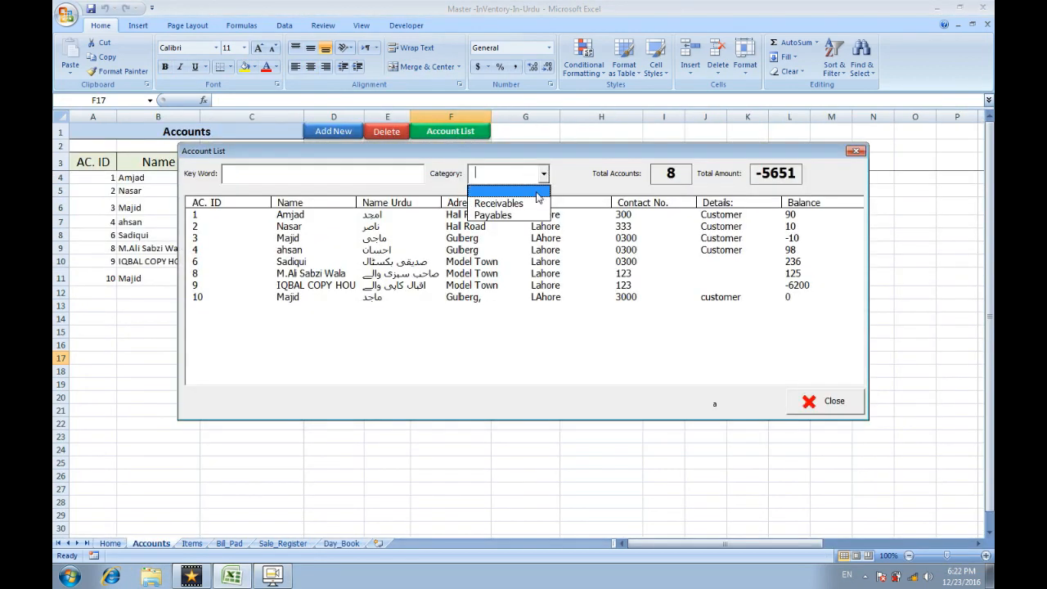
pyautogui.click(534, 202)
pyautogui.click(543, 173)
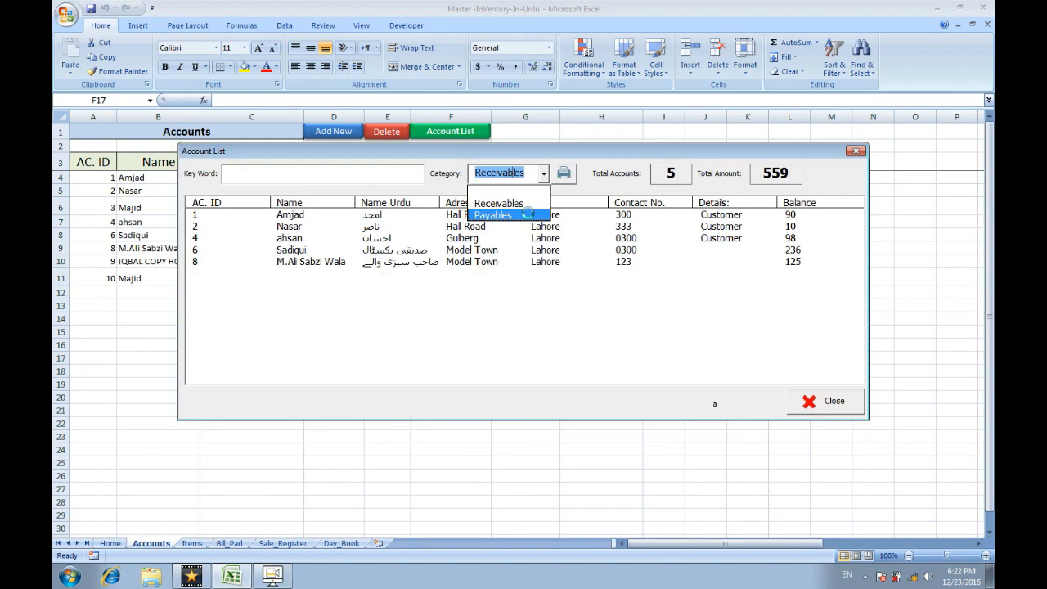
pyautogui.click(527, 215)
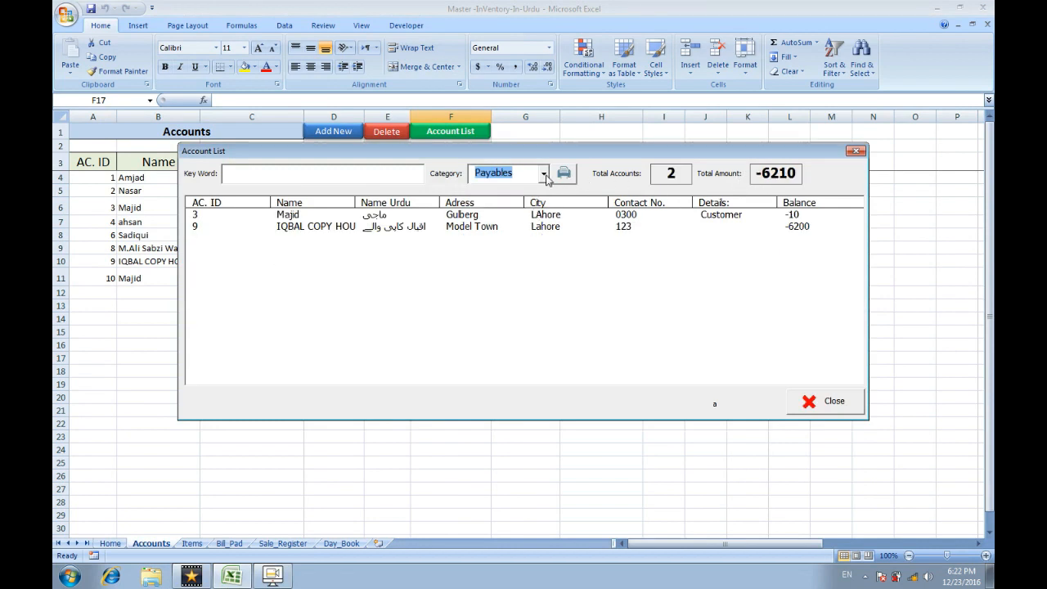
pyautogui.click(792, 396)
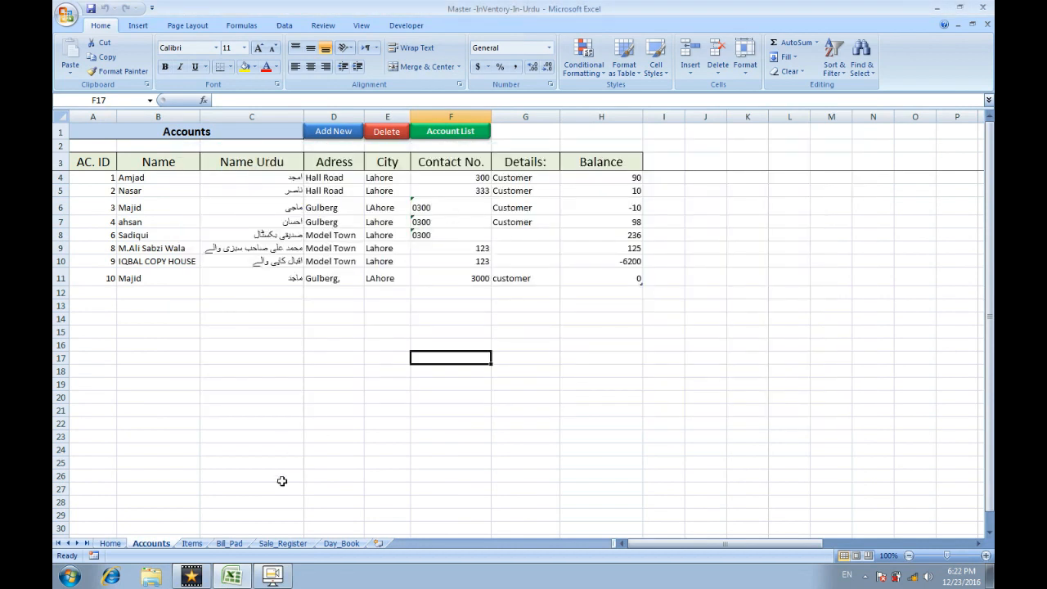
pyautogui.click(190, 543)
pyautogui.click(417, 136)
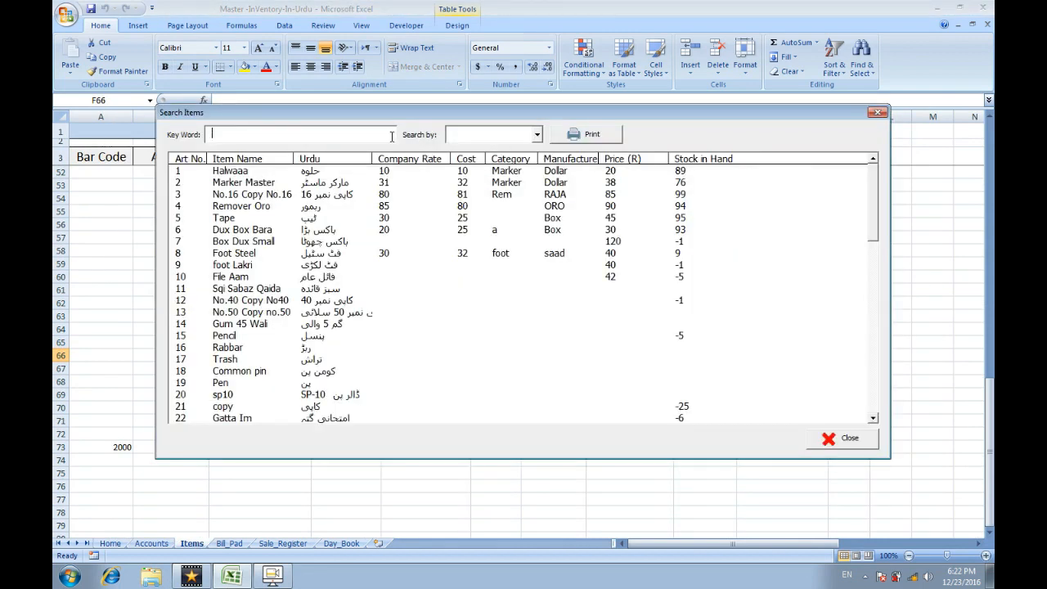
# Search items by Stock_in_Hand with keyword <0 to list negative-stock items.
pyautogui.write('<0')
pyautogui.press('BackSpace')
pyautogui.press('BackSpace')
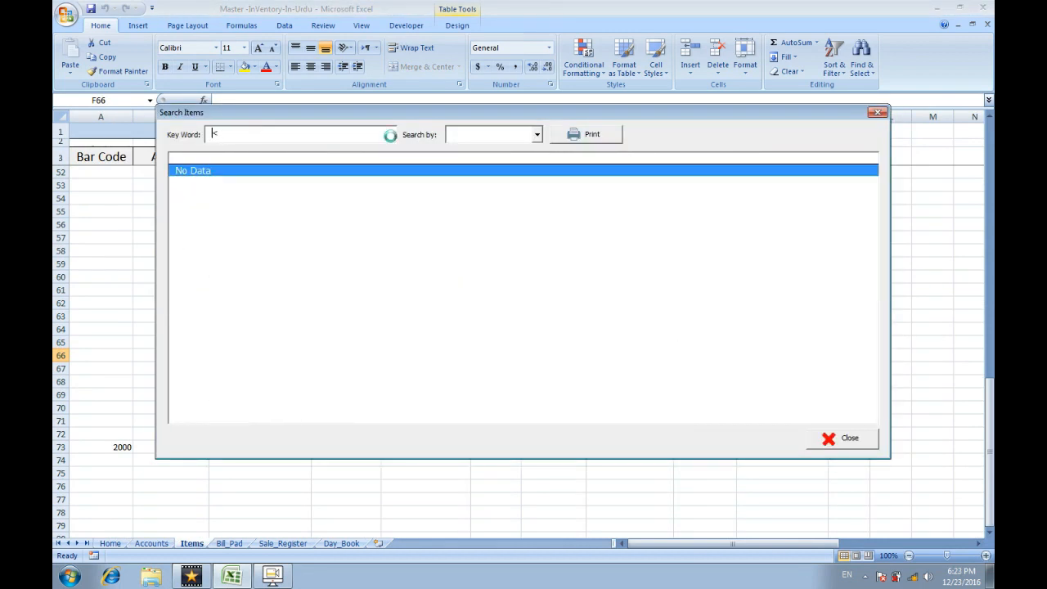
pyautogui.click(538, 140)
pyautogui.click(517, 194)
pyautogui.click(374, 140)
pyautogui.write('<0')
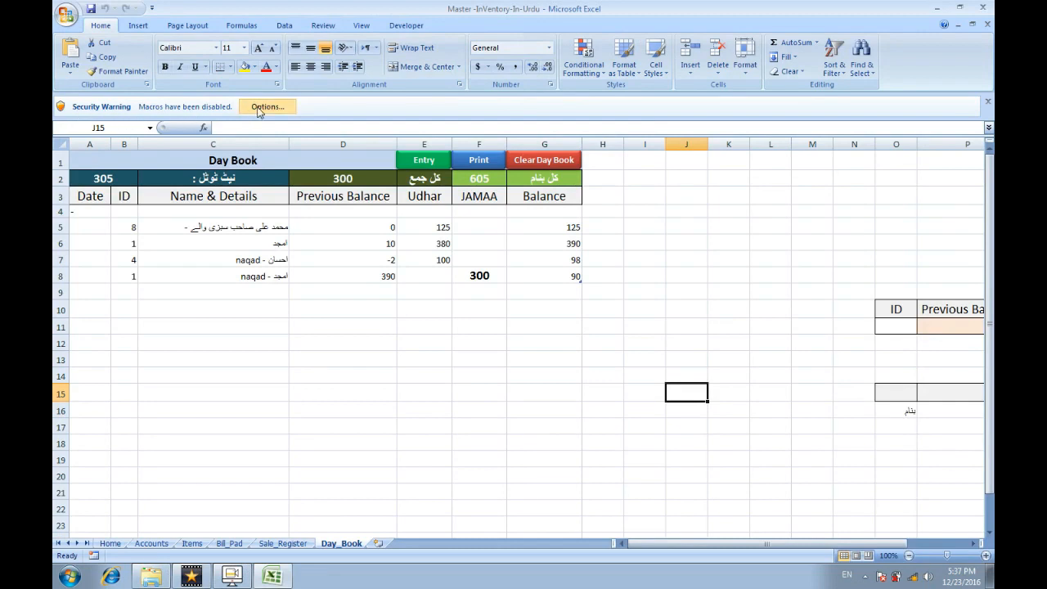
# Enable the workbook's content from the Security Warning options.
pyautogui.click(259, 109)
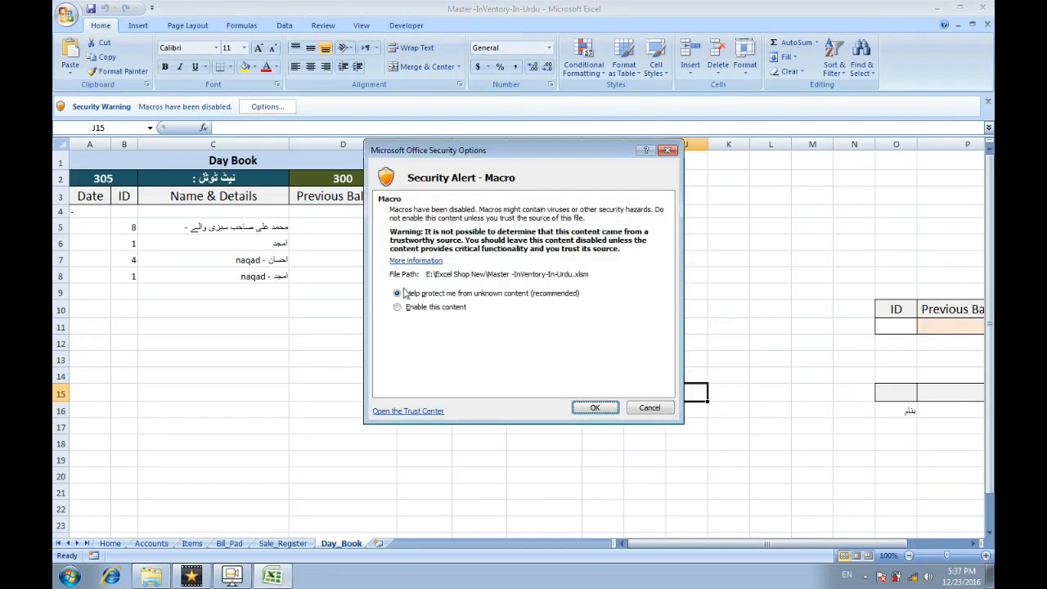
pyautogui.click(417, 312)
pyautogui.click(595, 409)
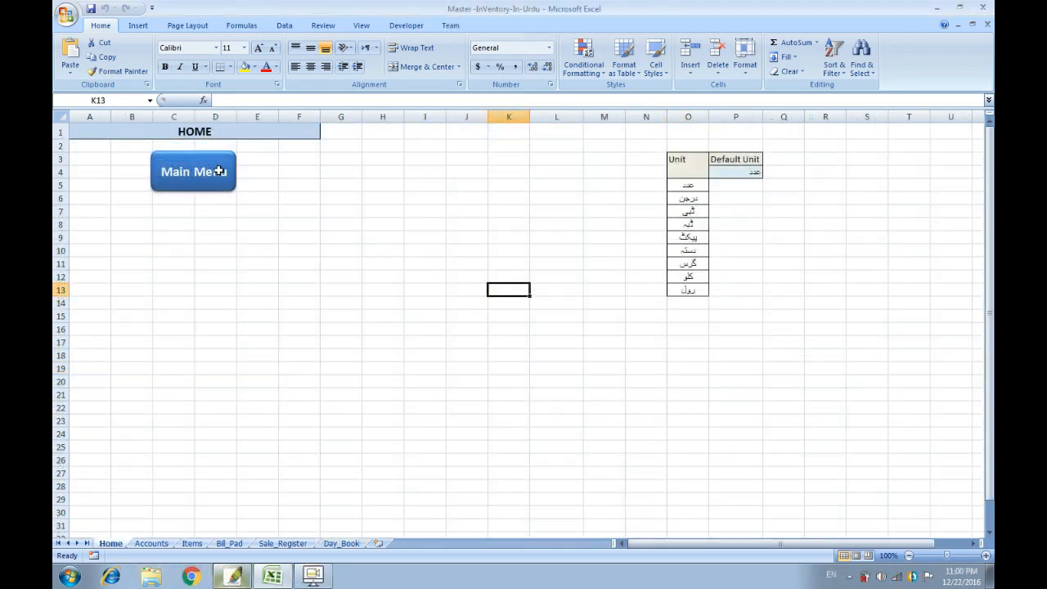
# Open the Main Menu's Add Item form.
pyautogui.click(219, 170)
pyautogui.moveTo(476, 190)
pyautogui.mouseDown()
pyautogui.moveTo(364, 176)
pyautogui.moveTo(505, 190)
pyautogui.moveTo(397, 205)
pyautogui.moveTo(505, 201)
pyautogui.moveTo(471, 193)
pyautogui.mouseUp()
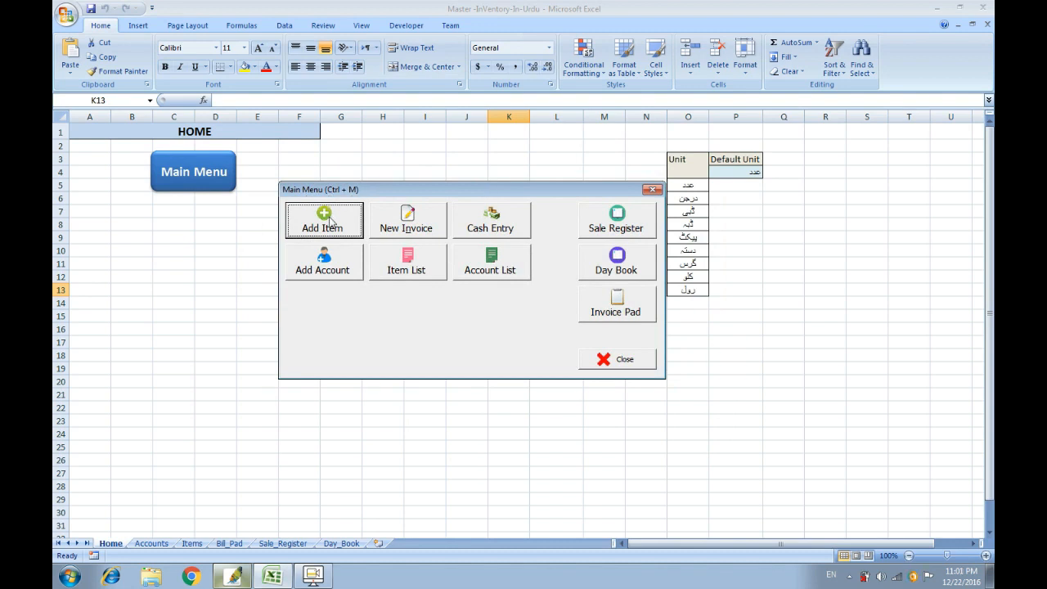
pyautogui.click(622, 362)
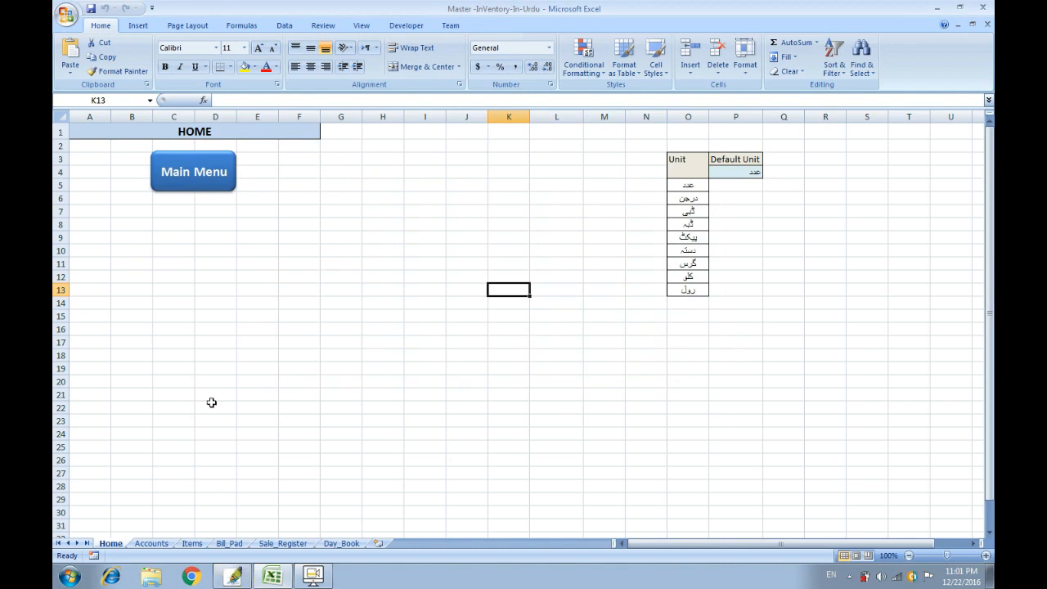
pyautogui.click(199, 183)
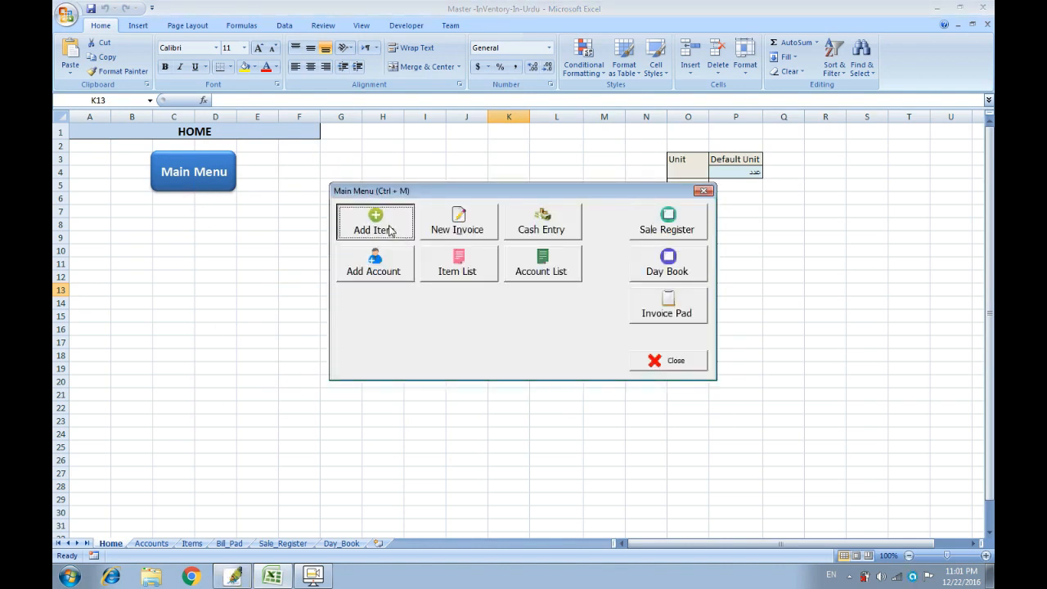
pyautogui.click(391, 231)
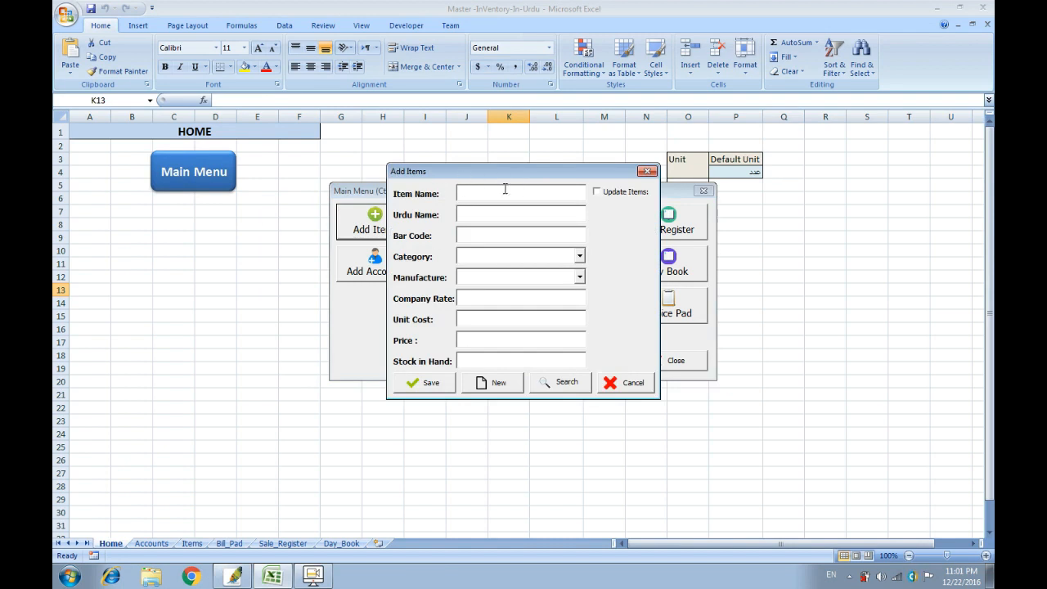
# Enter item name Mybook with Urdu name میری کتاب.
pyautogui.write('Mybook')
pyautogui.press('Tab')
pyautogui.hotkey('alt', 'shift')
pyautogui.write('میر کتاب')
pyautogui.press('Right')
pyautogui.press('Right')
pyautogui.press('Right')
pyautogui.press('Right')
pyautogui.write('ی')
pyautogui.click(511, 236)
# Fill in bar code 2000, category books, manufacturer Khalidd, company rate 30, price 50, stock 10.
pyautogui.hotkey('alt', 'shift')
pyautogui.write('2000')
pyautogui.press('Tab')
pyautogui.write('books')
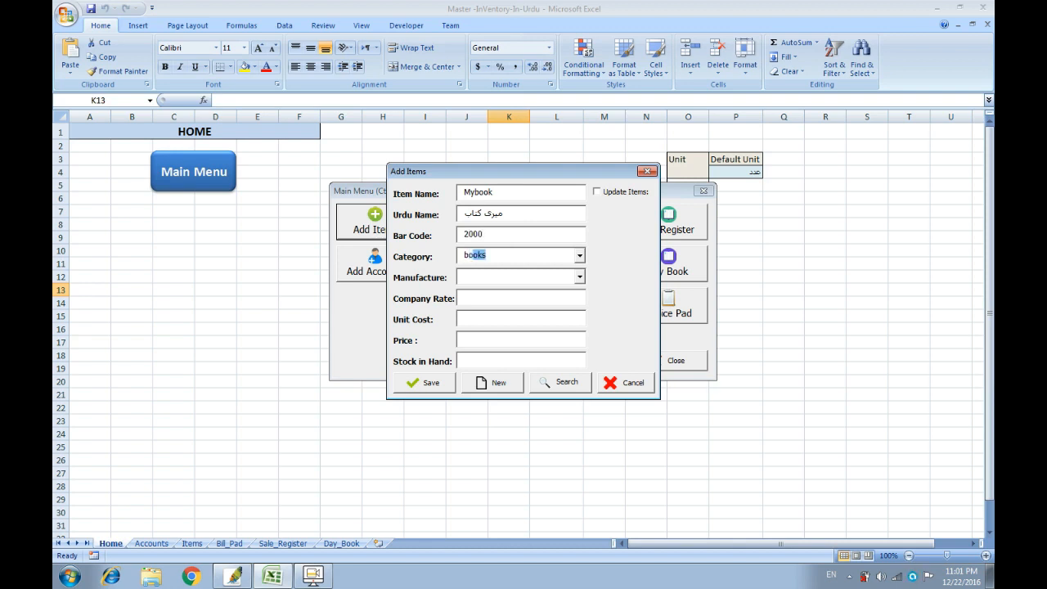
pyautogui.click(510, 280)
pyautogui.write('Khalidd')
pyautogui.click(512, 298)
pyautogui.write('30')
pyautogui.write('32')
pyautogui.write('50')
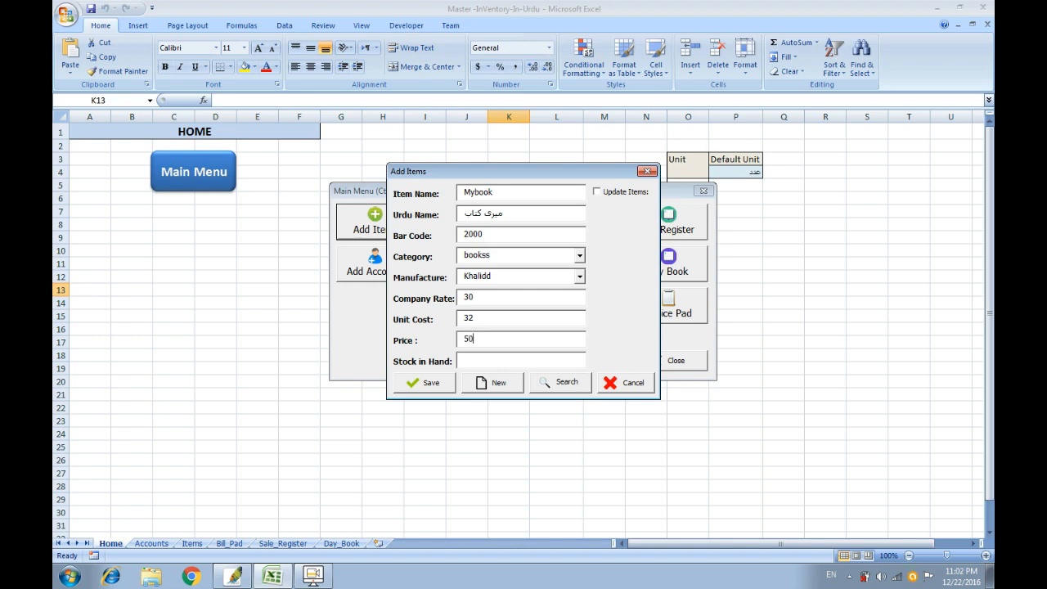
pyautogui.write('10')
# Save the Mybook item and close the Add Item form and Main Menu.
pyautogui.click(436, 385)
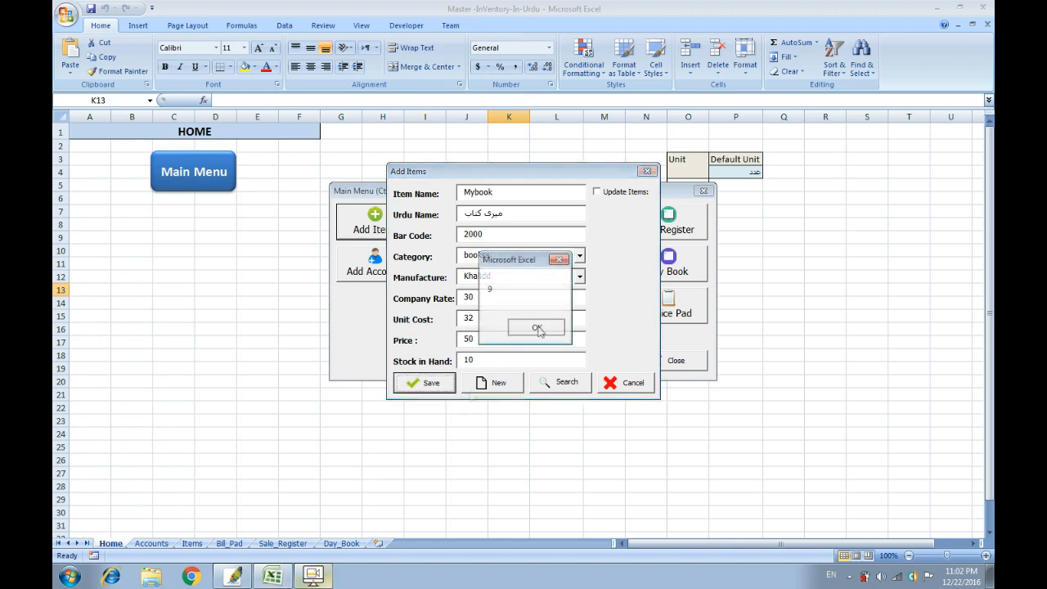
pyautogui.click(537, 328)
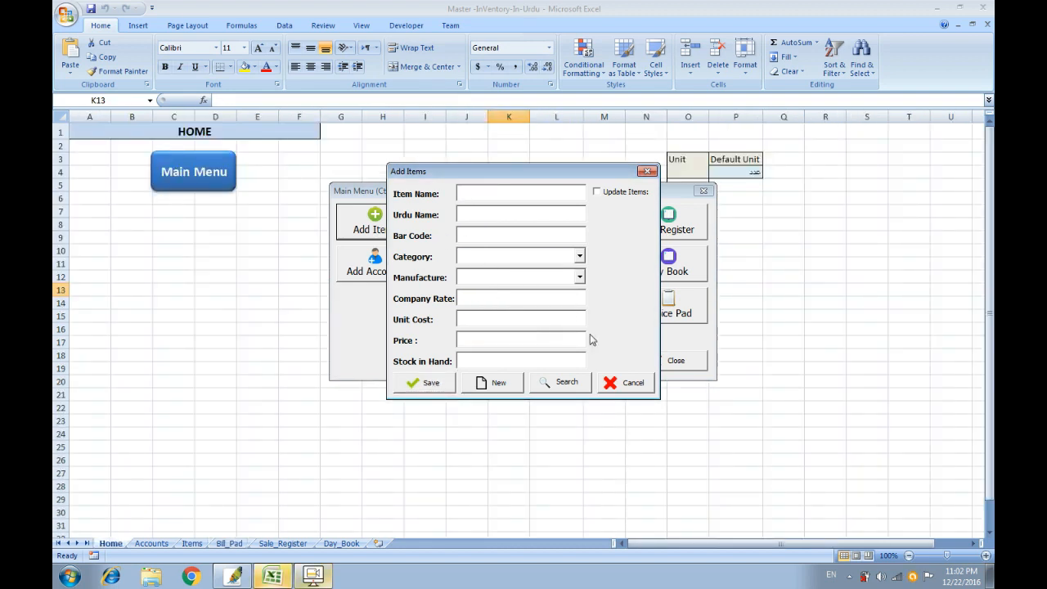
pyautogui.click(624, 382)
pyautogui.click(661, 361)
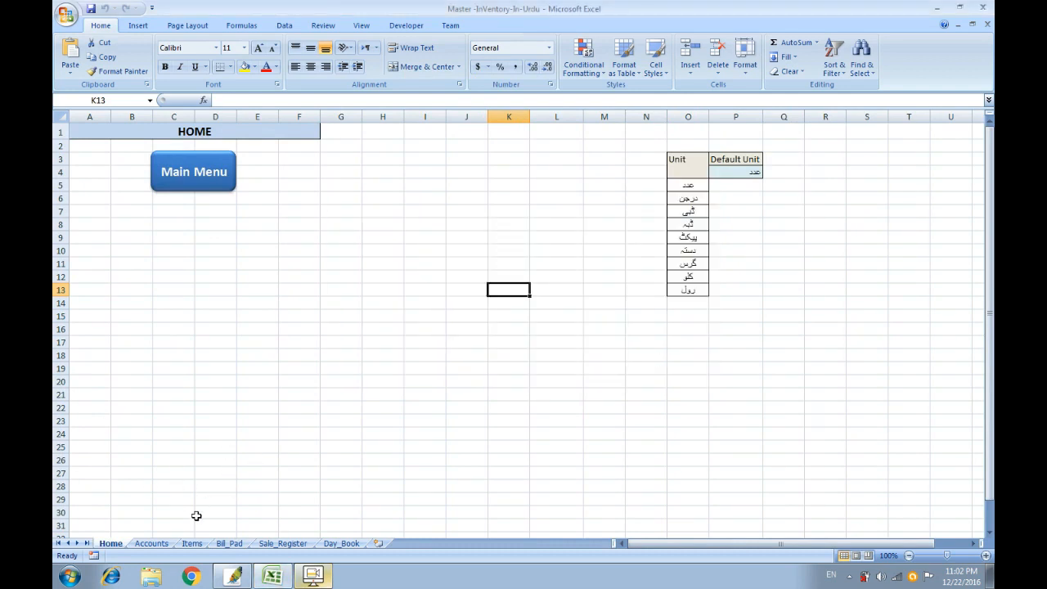
# Verify Mybook's name, Urdu name, rate and price in Items row 74, then reopen the Main Menu from Home.
pyautogui.click(192, 543)
pyautogui.moveTo(989, 214); pyautogui.dragTo(989, 204)
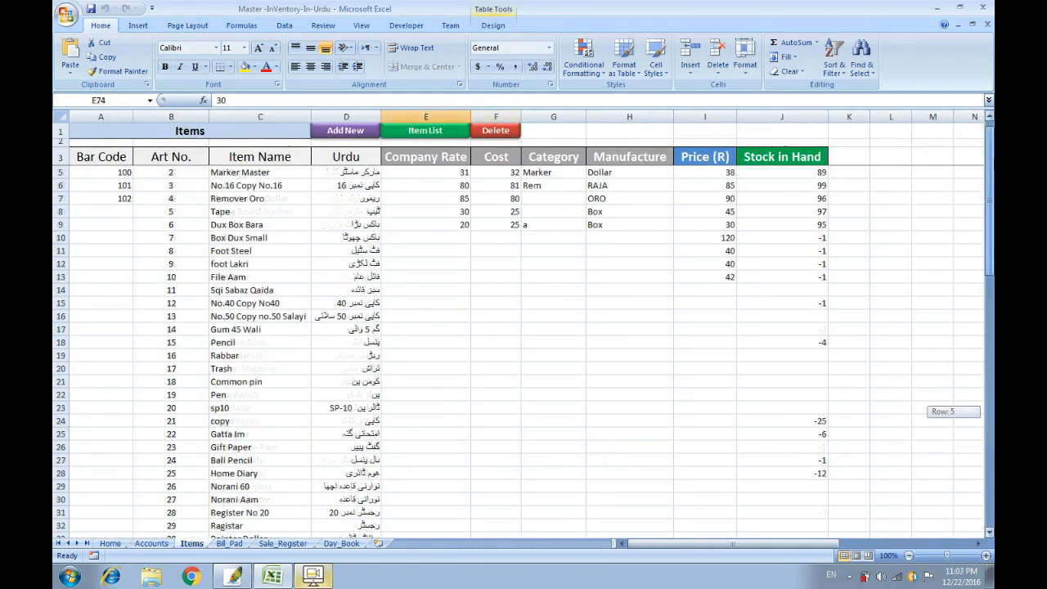
pyautogui.scroll(-16, 788, 464)
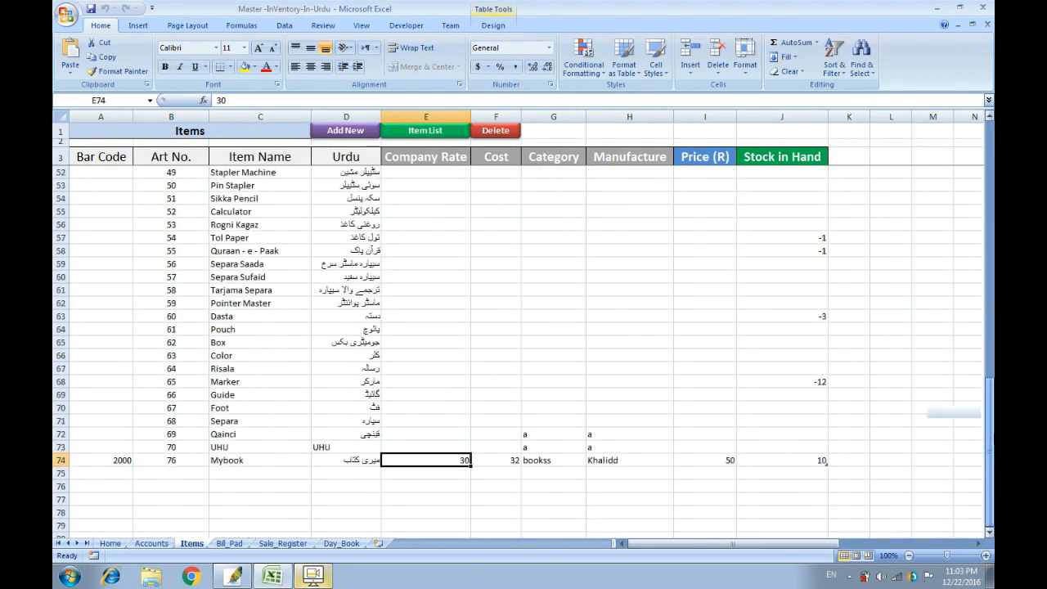
pyautogui.hotkey('ctrl', 'a')
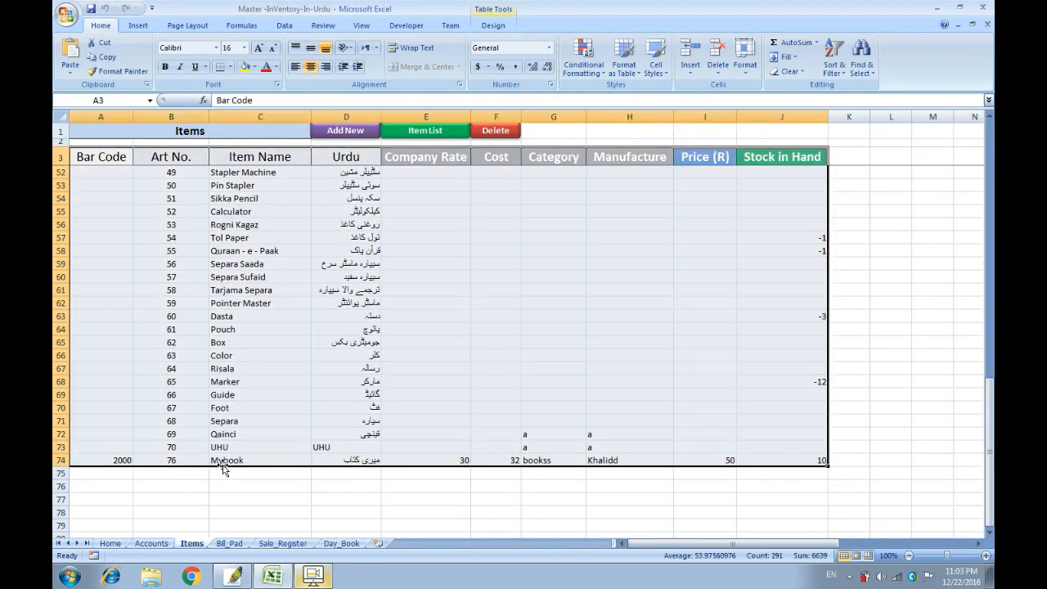
pyautogui.click(253, 470)
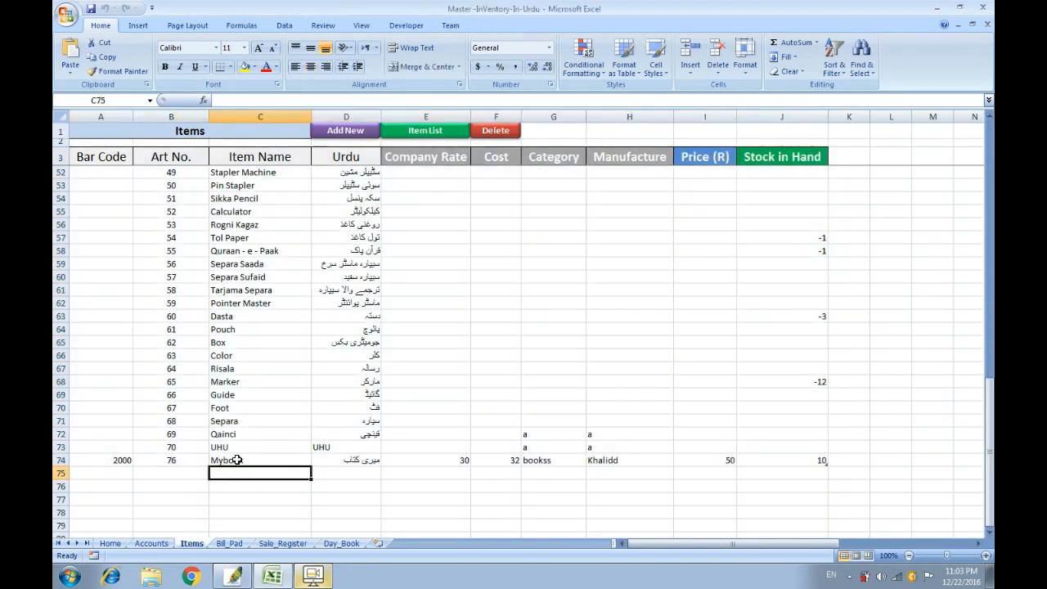
pyautogui.click(242, 460)
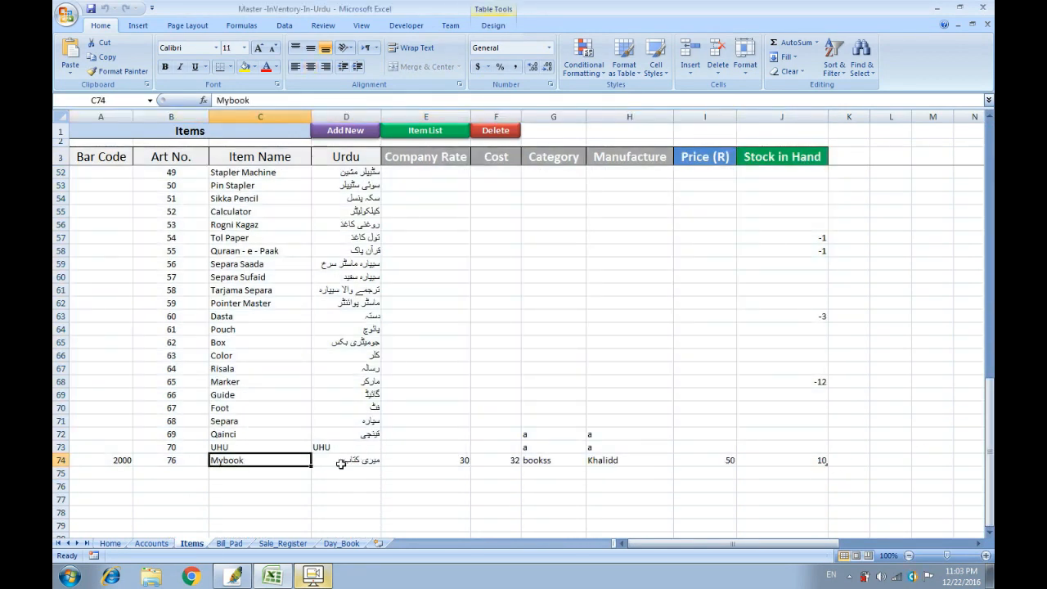
pyautogui.click(334, 460)
pyautogui.click(444, 458)
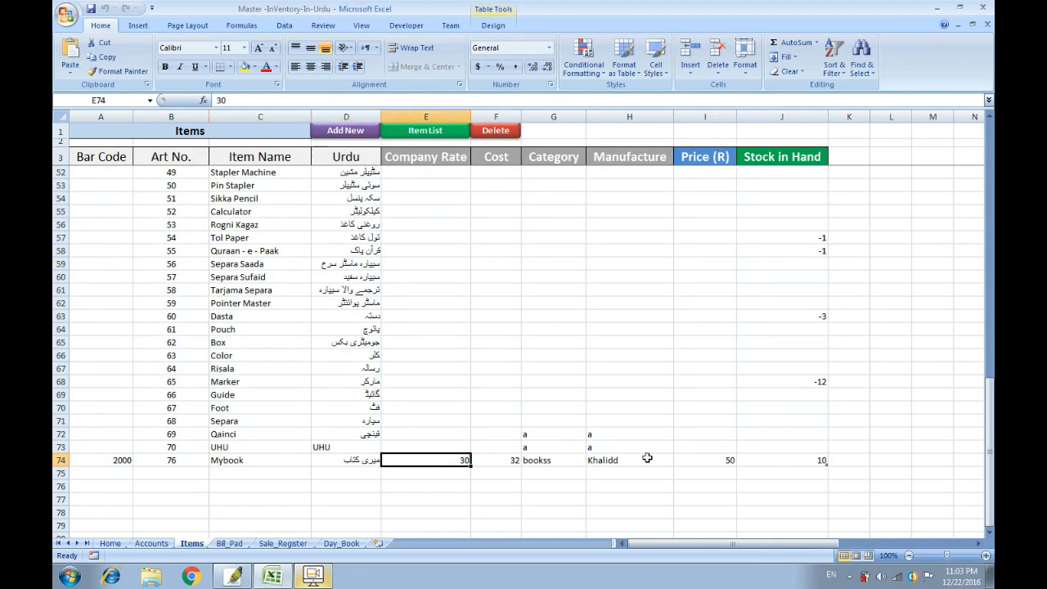
pyautogui.click(715, 459)
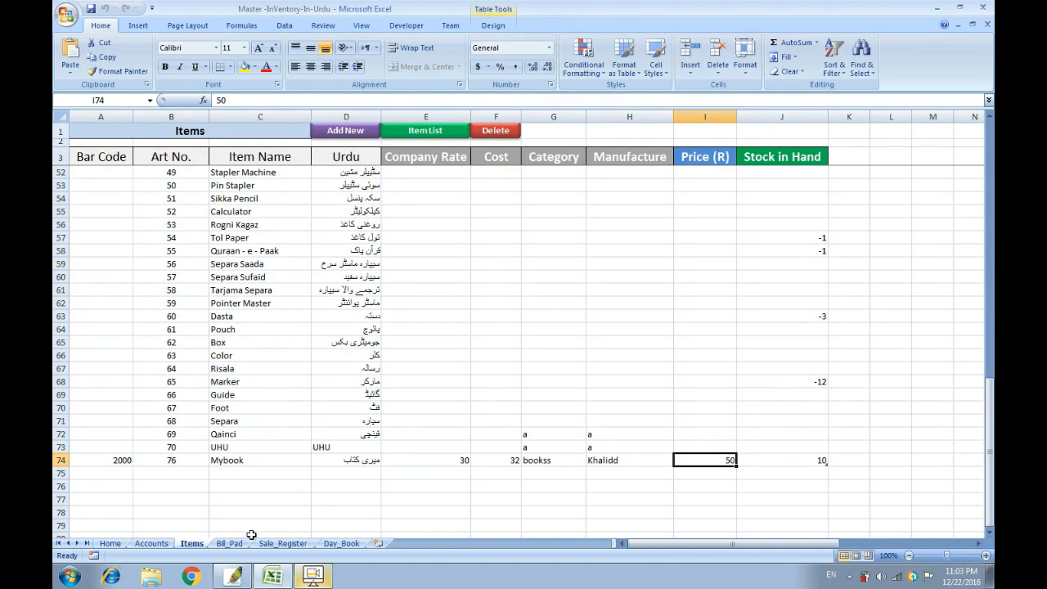
pyautogui.click(109, 543)
pyautogui.click(192, 171)
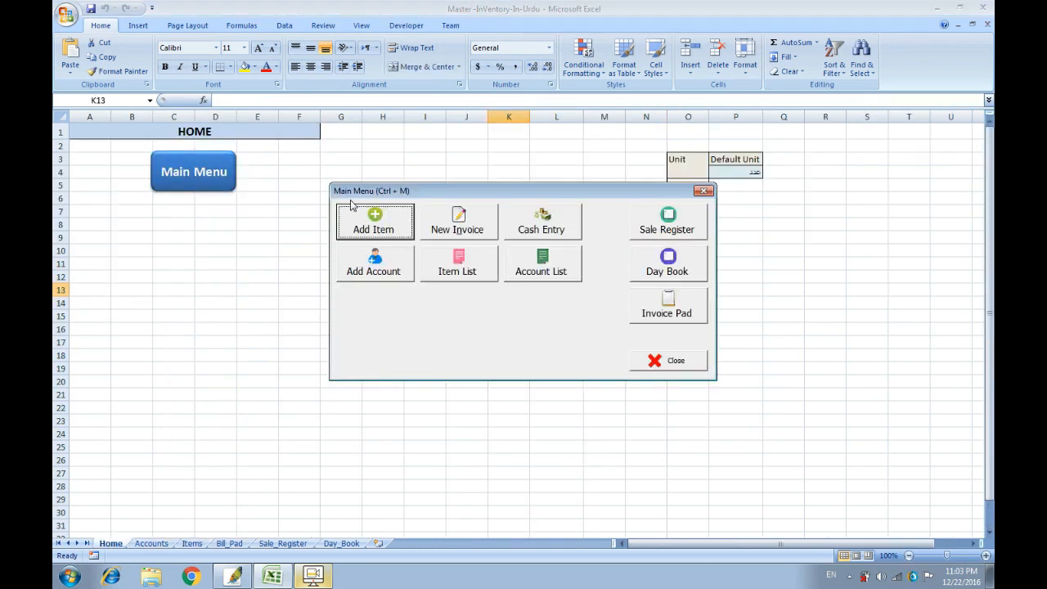
# Cancel the Add Item form and reopen the Main Menu.
pyautogui.click(365, 223)
pyautogui.click(619, 382)
pyautogui.click(659, 361)
pyautogui.click(659, 357)
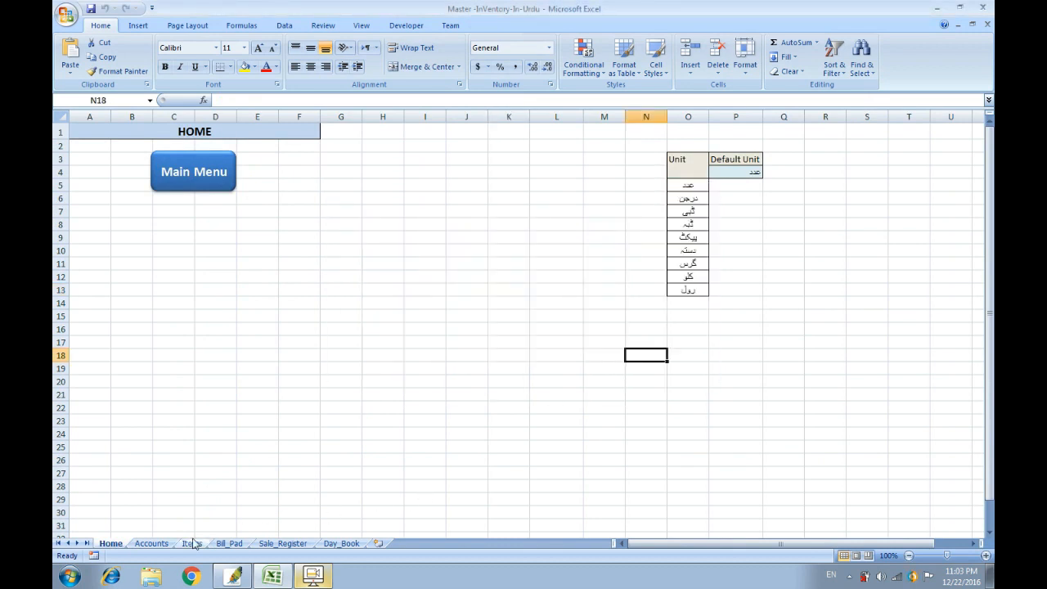
pyautogui.click(201, 174)
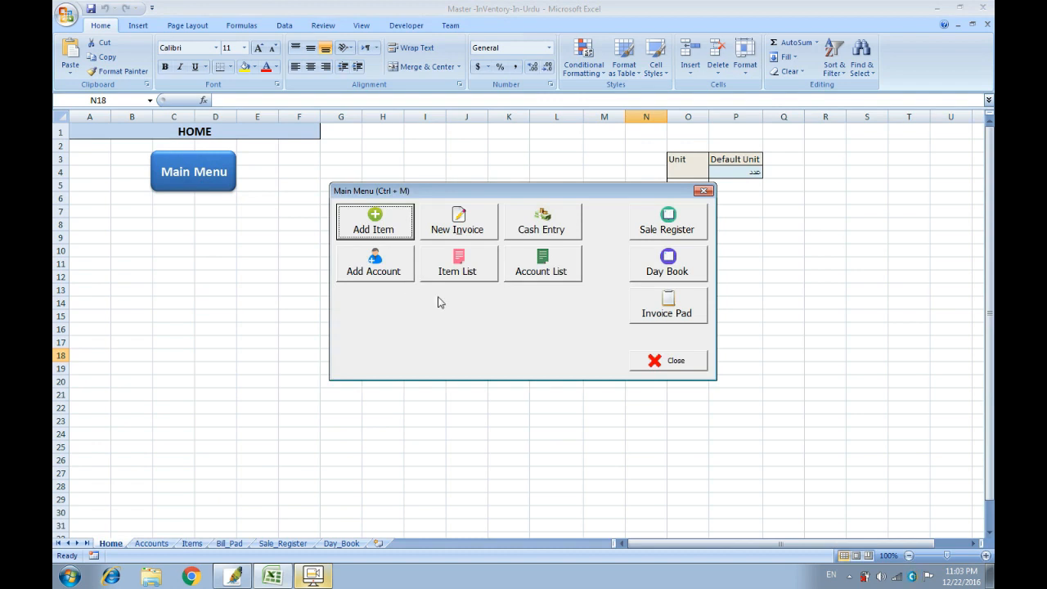
# Save a new Lahore customer account with zero opening balance and close the forms.
pyautogui.click(372, 272)
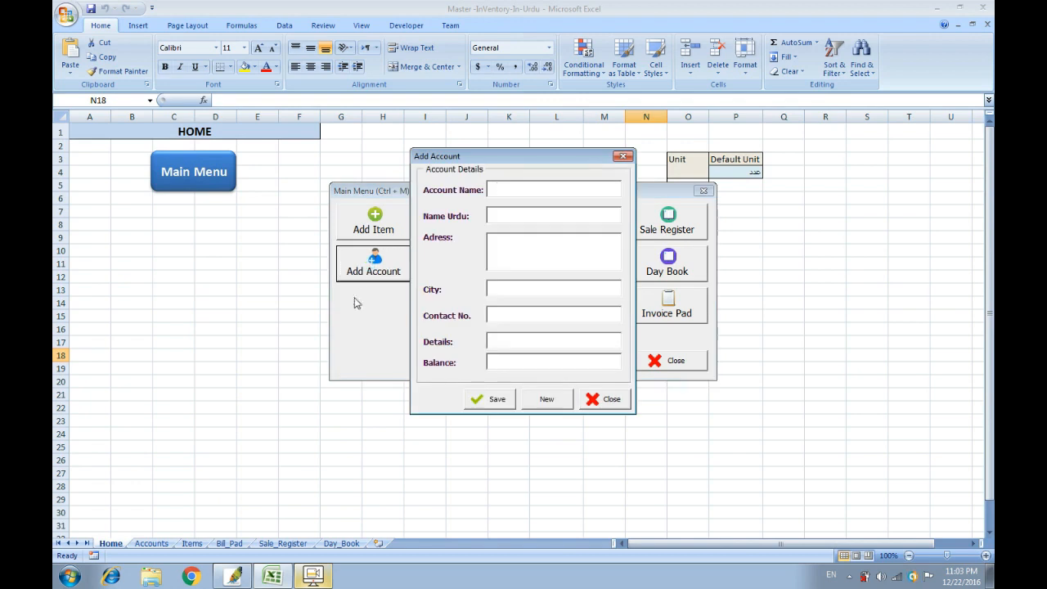
pyautogui.moveTo(542, 157); pyautogui.dragTo(456, 158)
pyautogui.write('Majid')
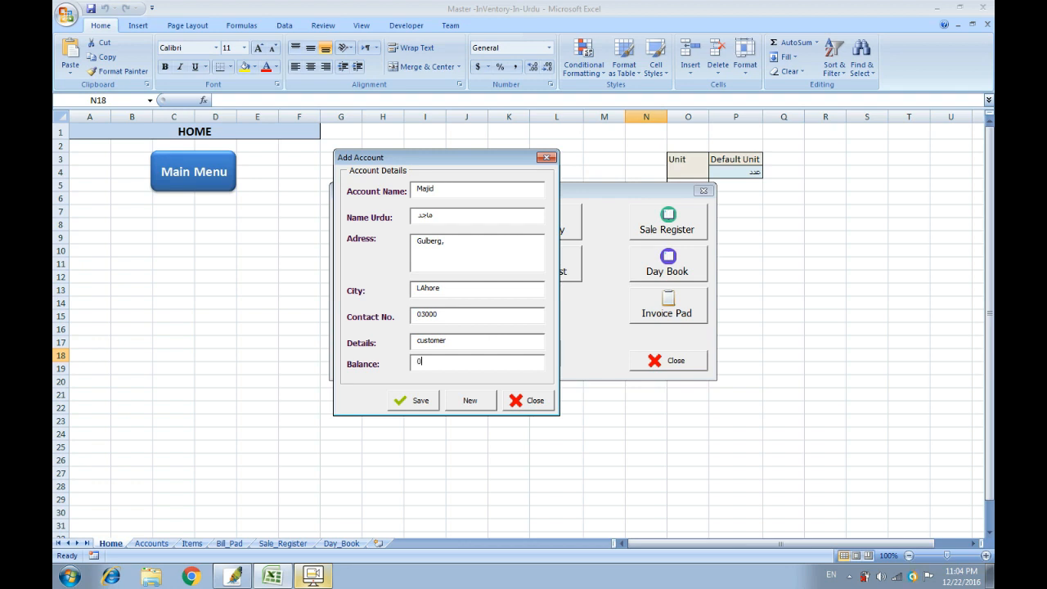
pyautogui.click(426, 407)
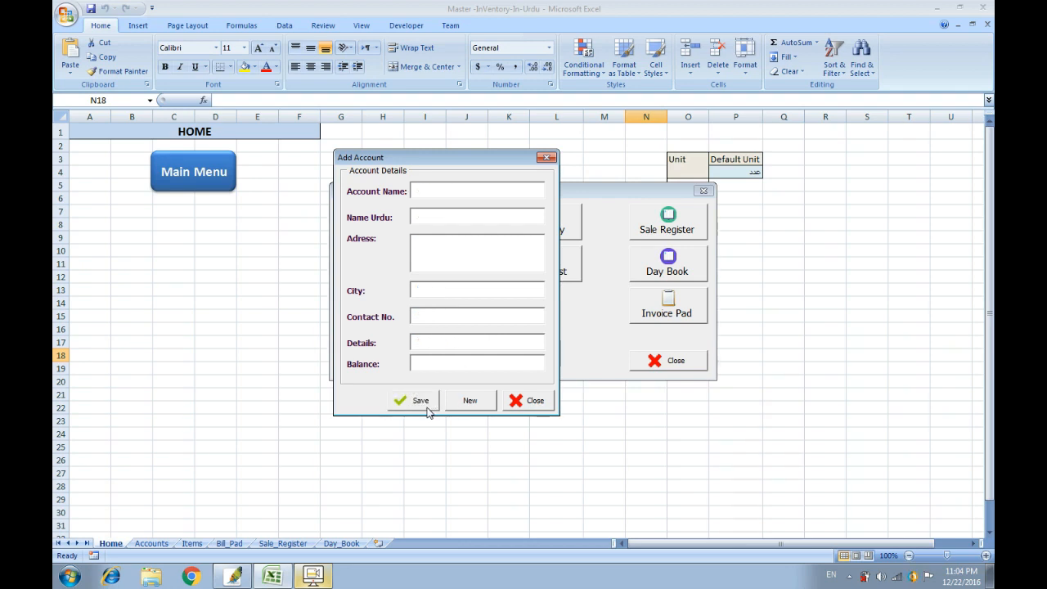
pyautogui.click(533, 401)
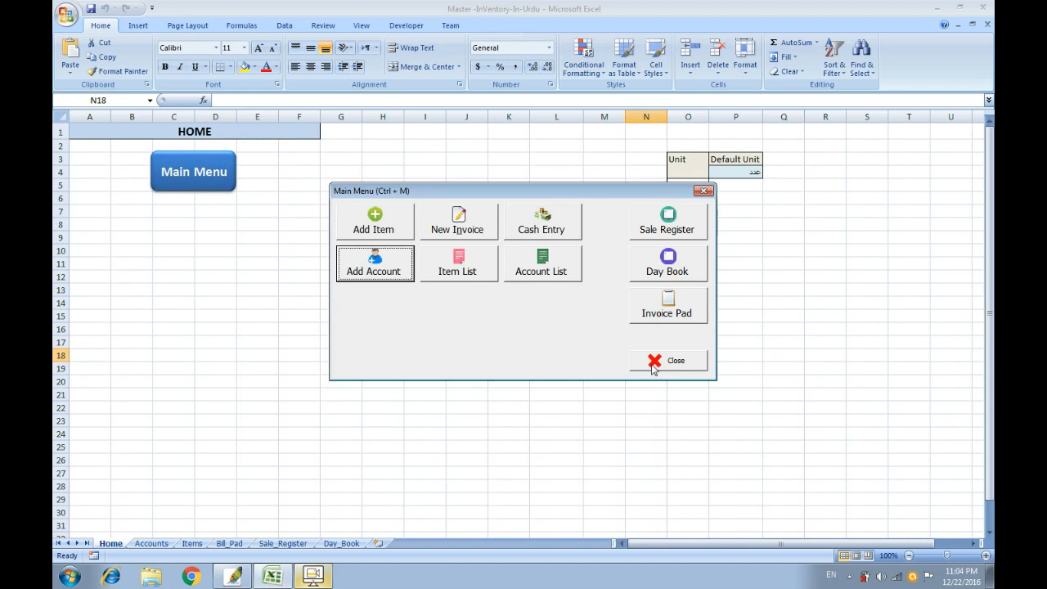
pyautogui.click(679, 362)
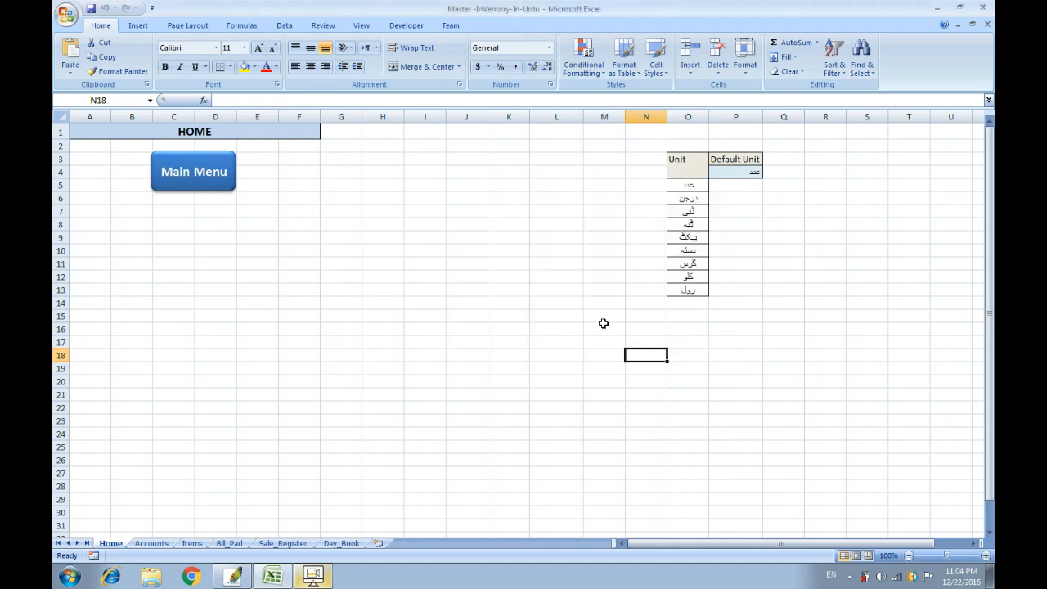
pyautogui.click(151, 544)
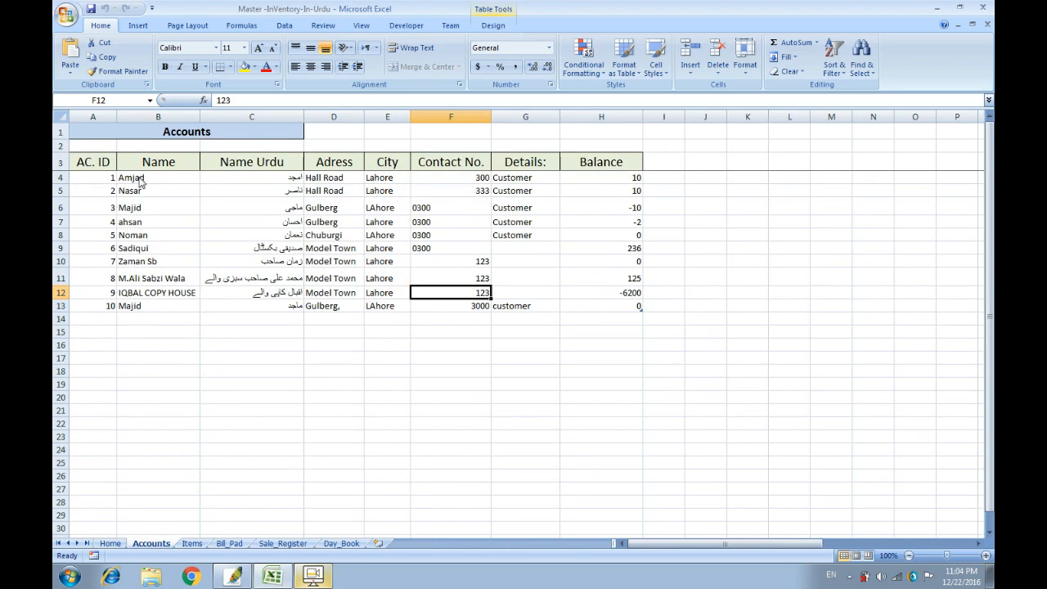
# Check the new customer account's name, address, city, contact and balance in the Accounts table.
pyautogui.click(166, 306)
pyautogui.click(246, 307)
pyautogui.hotkey('ctrl', 'a')
pyautogui.click(248, 333)
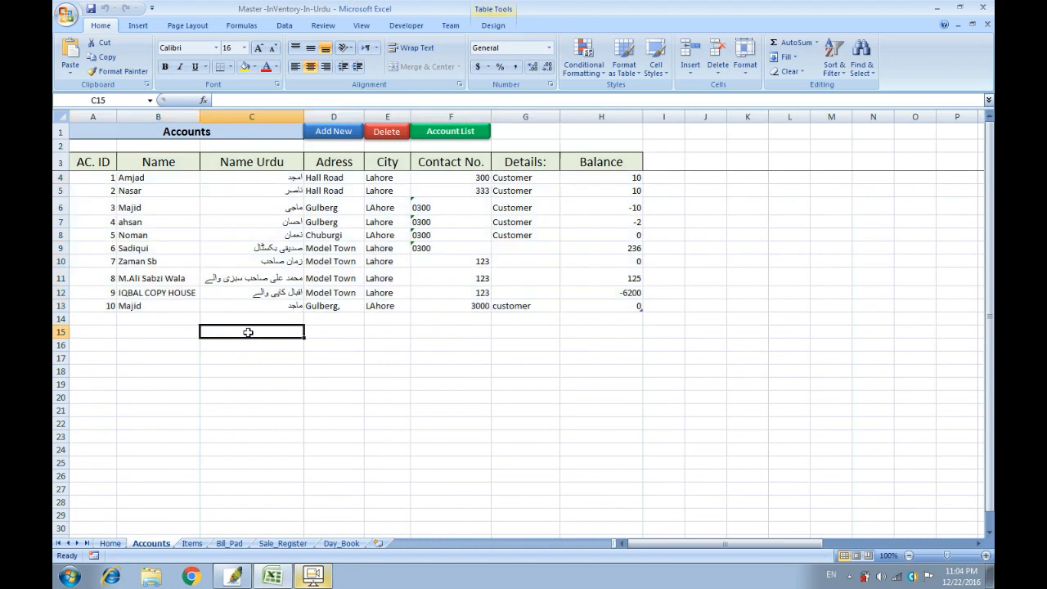
pyautogui.click(333, 307)
pyautogui.click(386, 304)
pyautogui.click(416, 304)
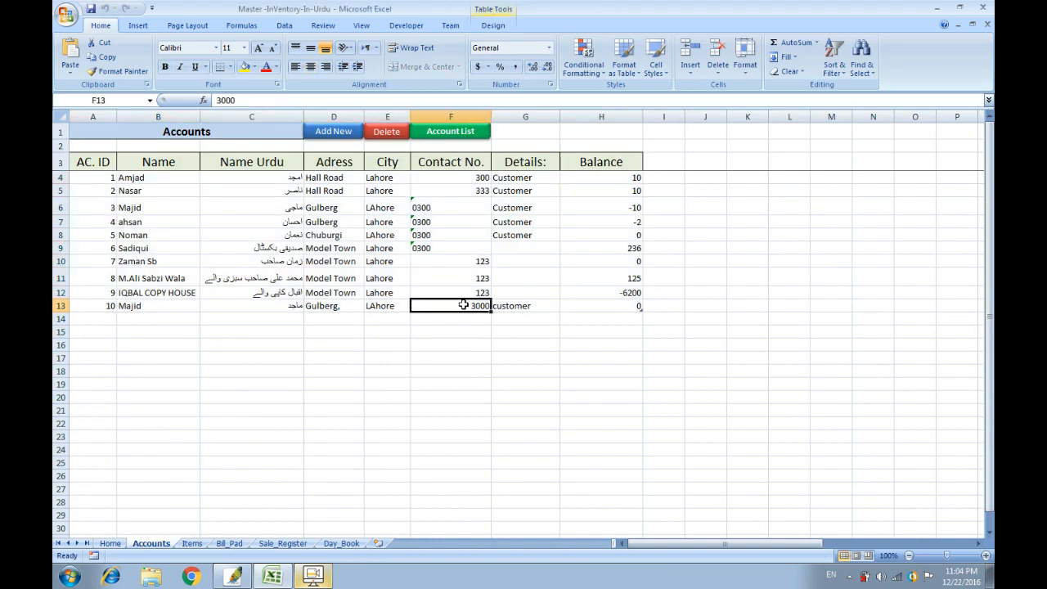
pyautogui.click(519, 309)
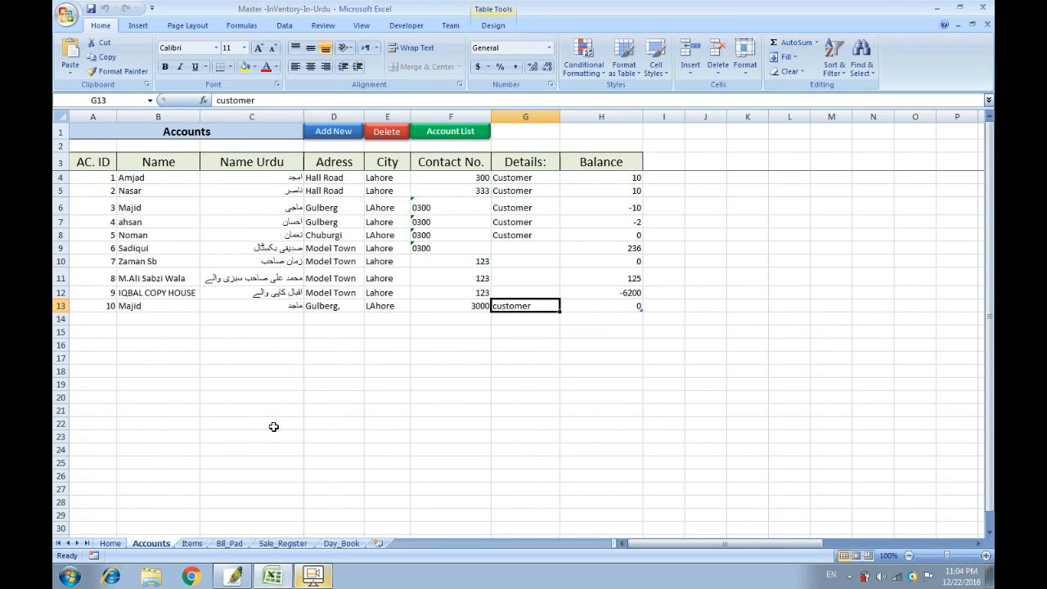
# Delete the Chuburgi customer account row and confirm the rows below moved up.
pyautogui.doubleClick(163, 234)
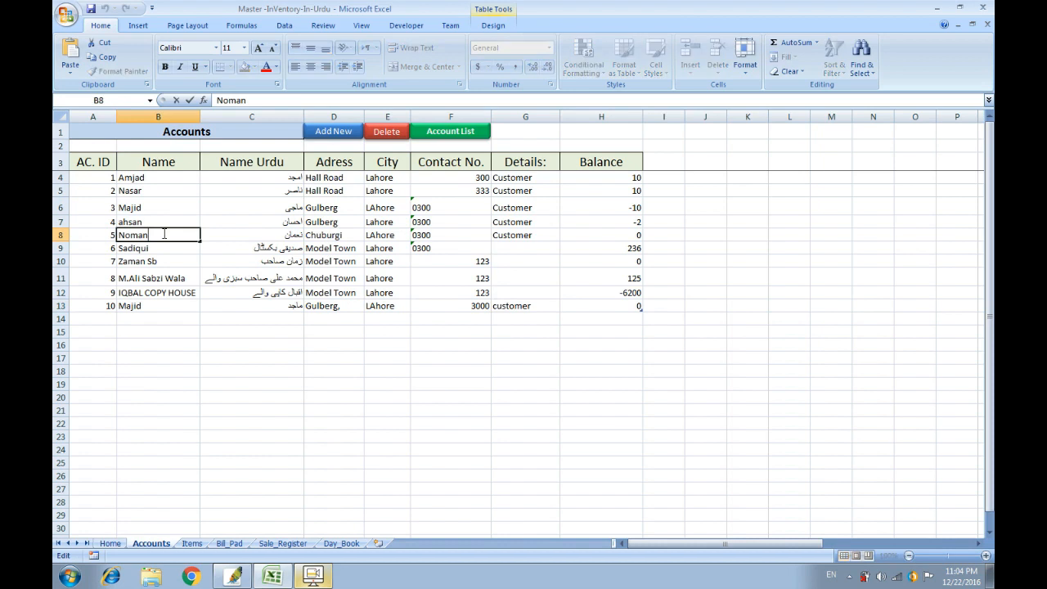
pyautogui.click(209, 277)
pyautogui.click(157, 235)
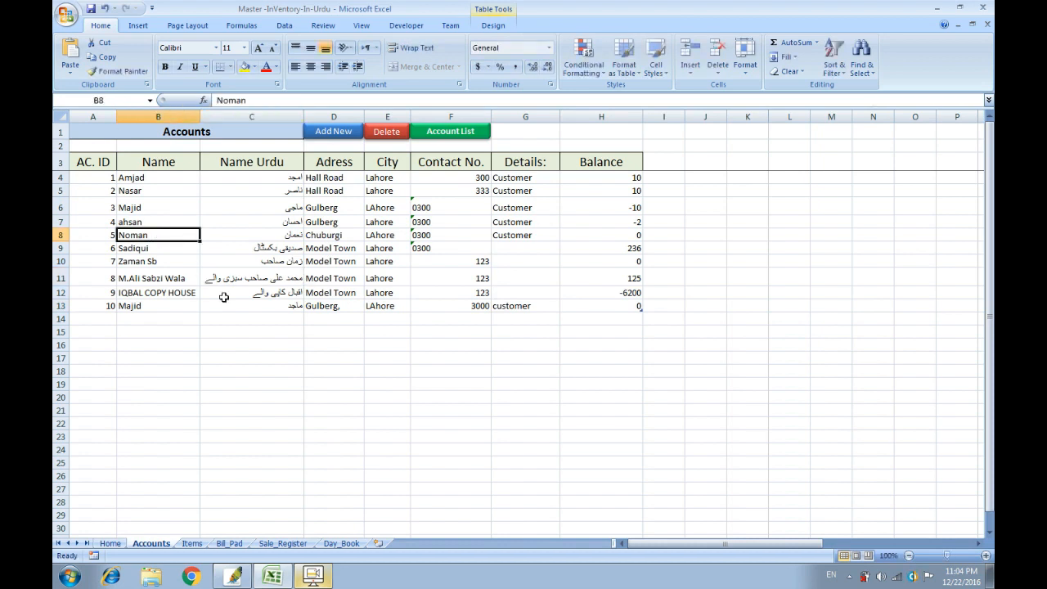
pyautogui.click(390, 135)
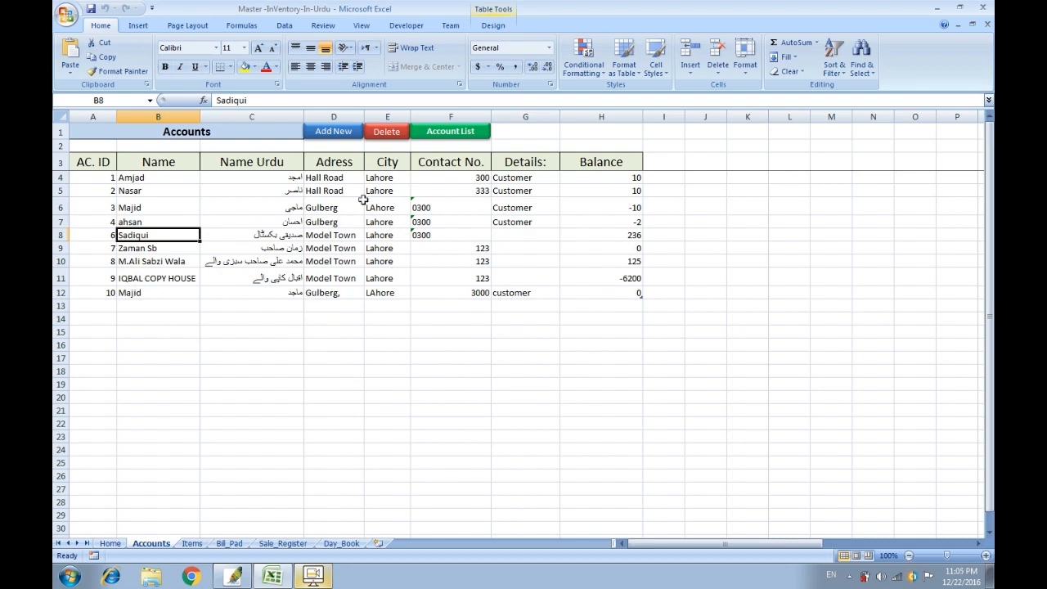
pyautogui.click(350, 283)
pyautogui.click(401, 252)
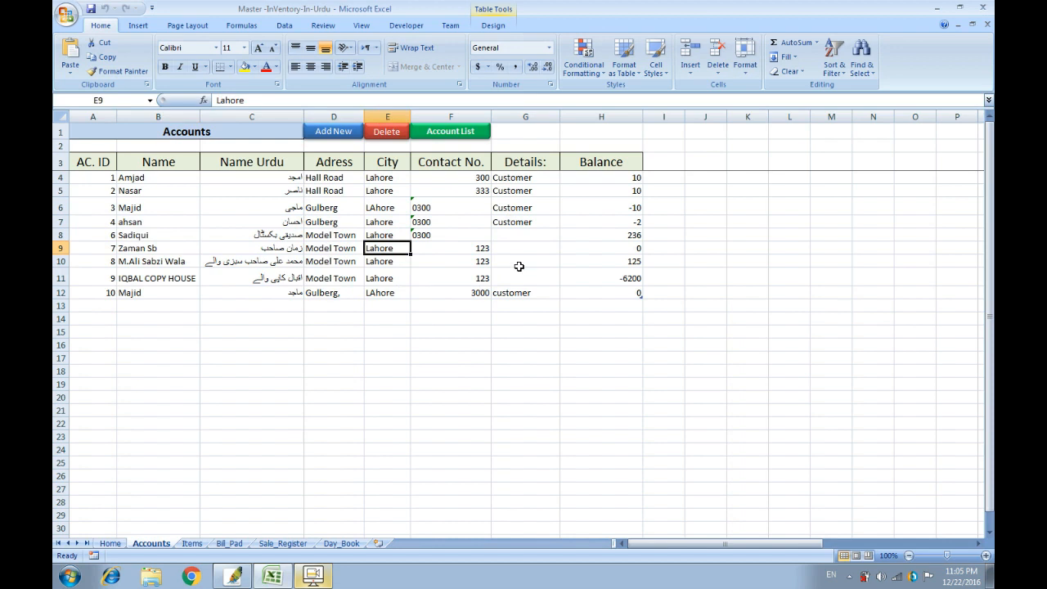
pyautogui.click(575, 261)
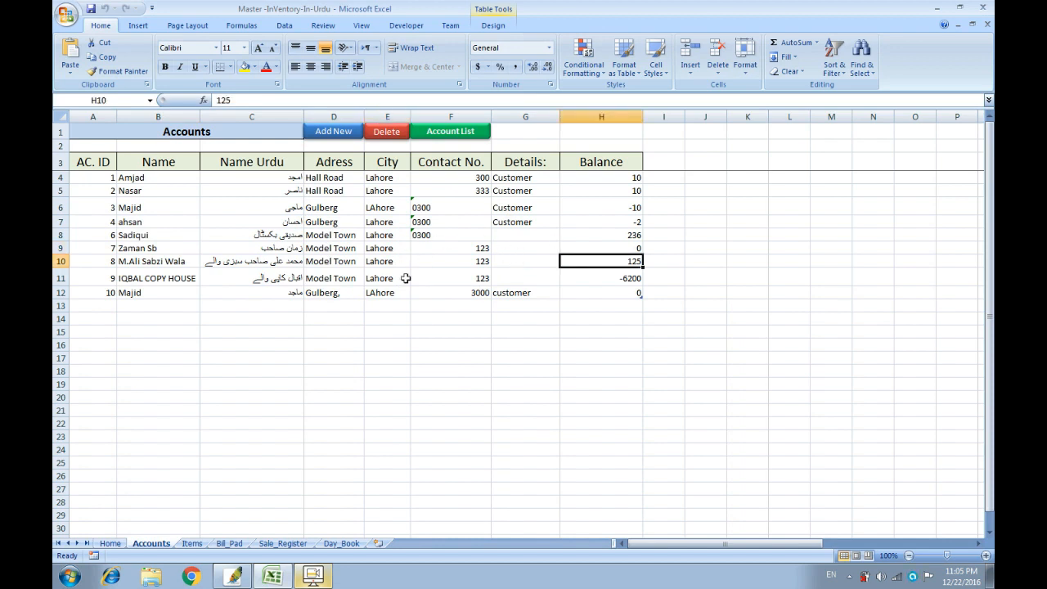
pyautogui.click(203, 544)
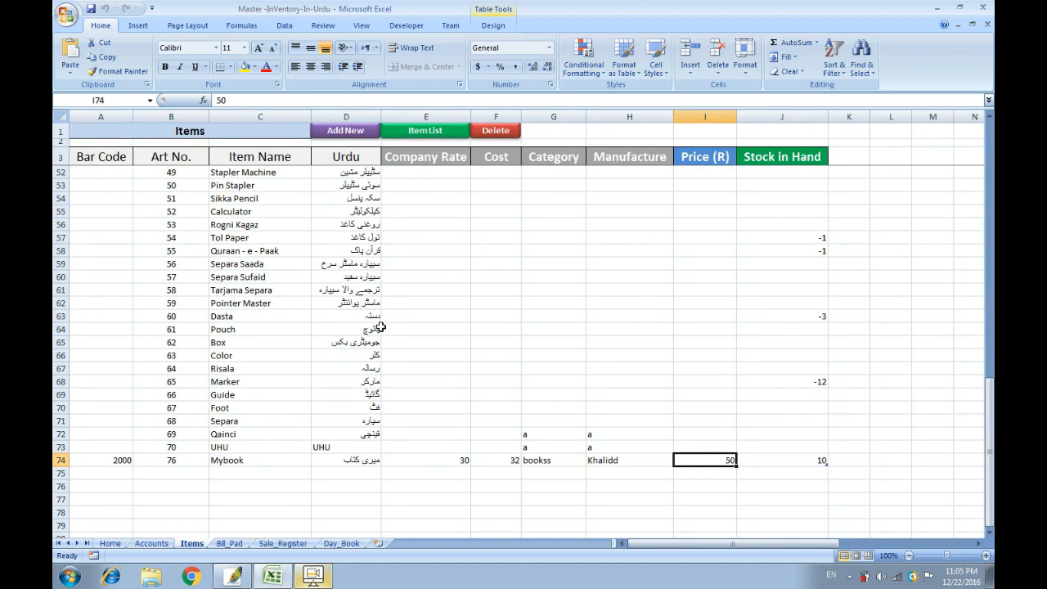
# Delete the Foot item (C70) row from the Items table.
pyautogui.click(242, 421)
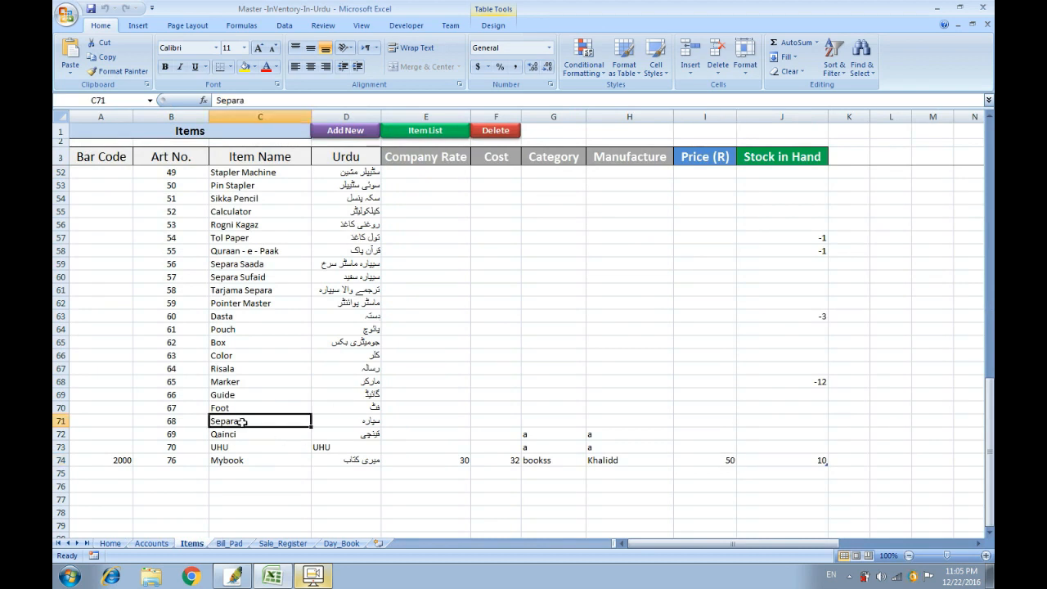
pyautogui.click(242, 409)
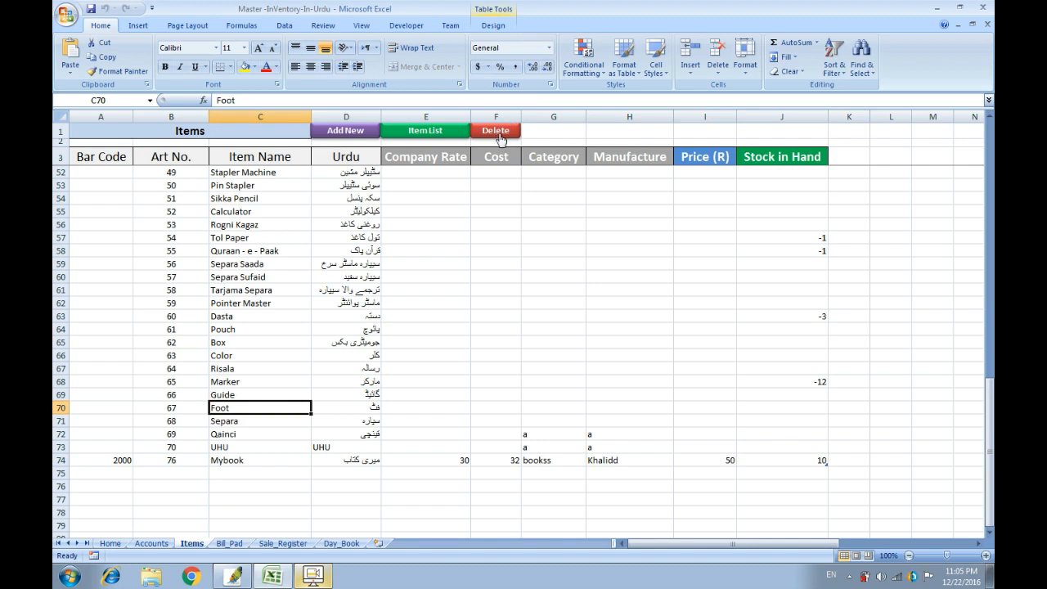
pyautogui.click(497, 133)
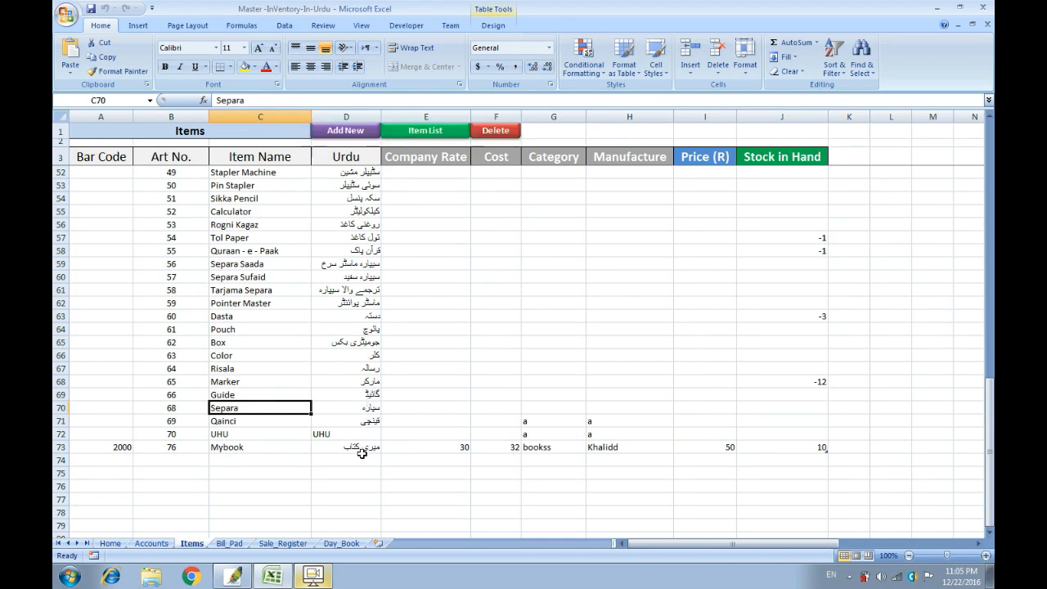
pyautogui.click(317, 576)
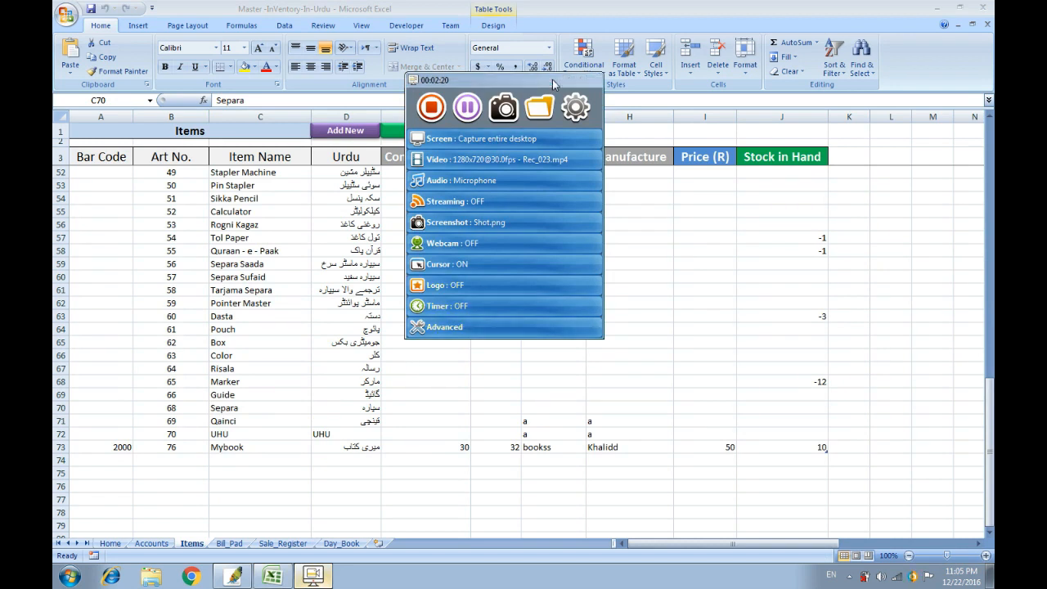
pyautogui.click(405, 434)
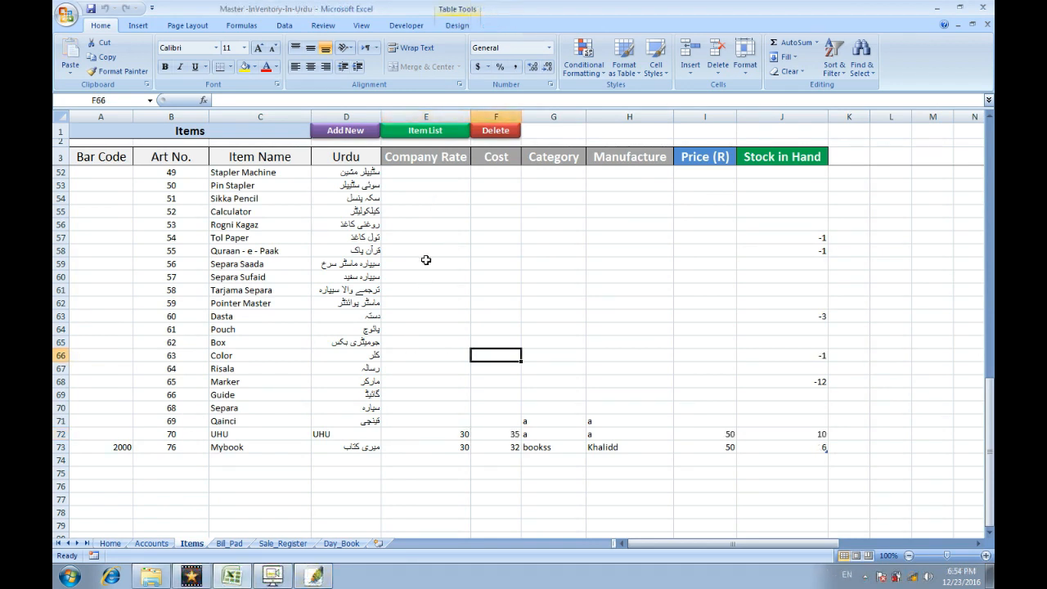
# Find UHU (item 70) in Search Items, change its price from 50 to 60, and save the update.
pyautogui.click(420, 133)
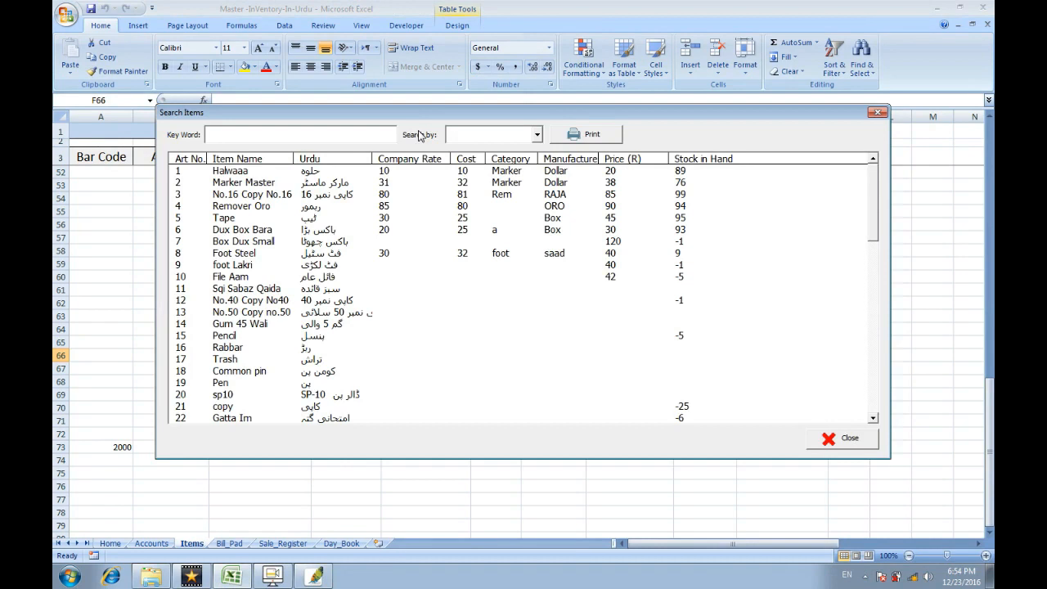
pyautogui.write('uhu')
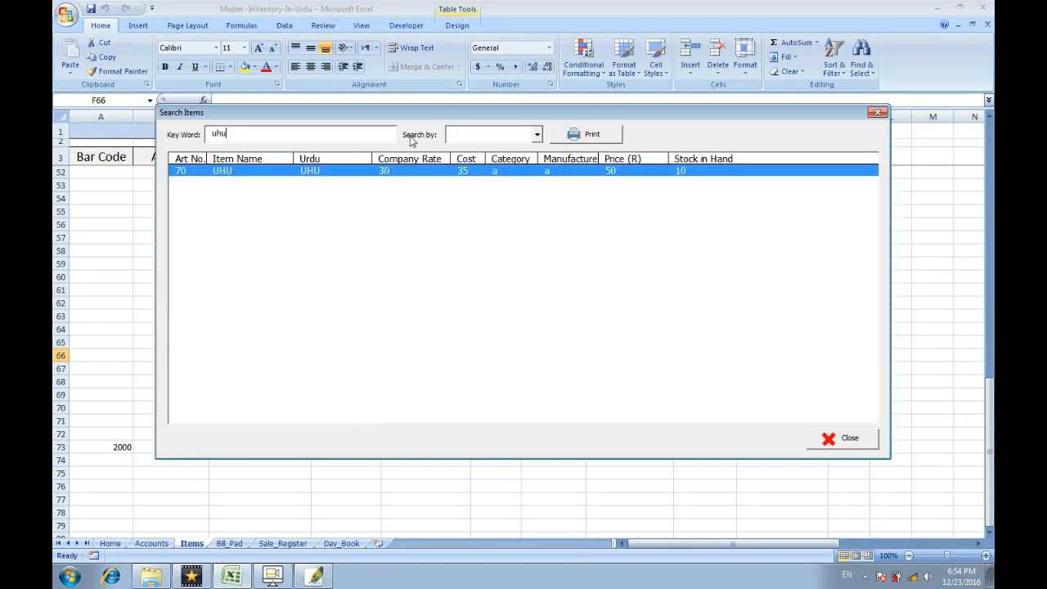
pyautogui.doubleClick(401, 170)
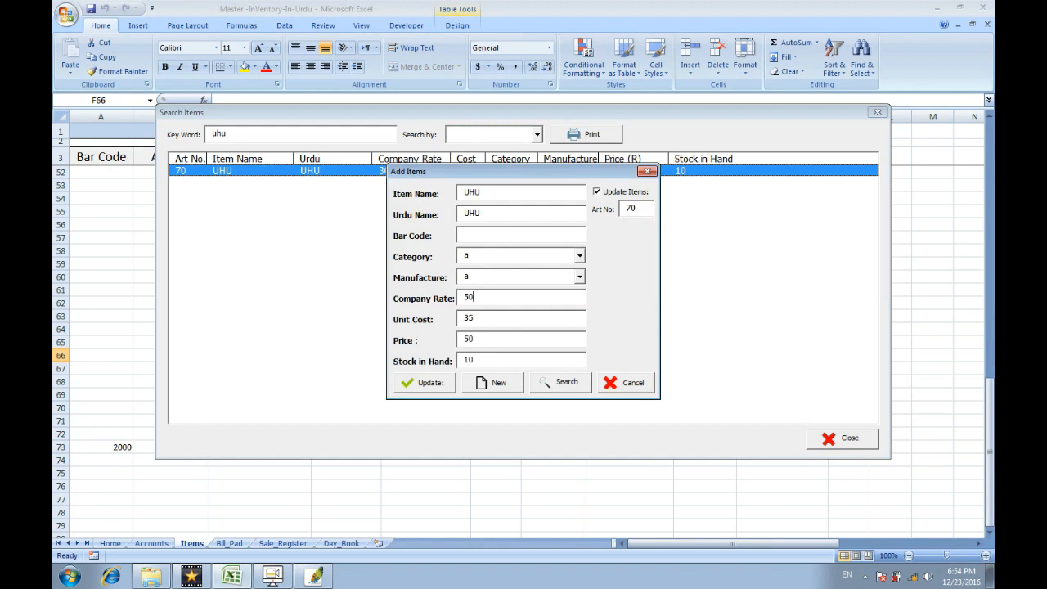
pyautogui.write('60')
pyautogui.press('Tab')
pyautogui.click(440, 383)
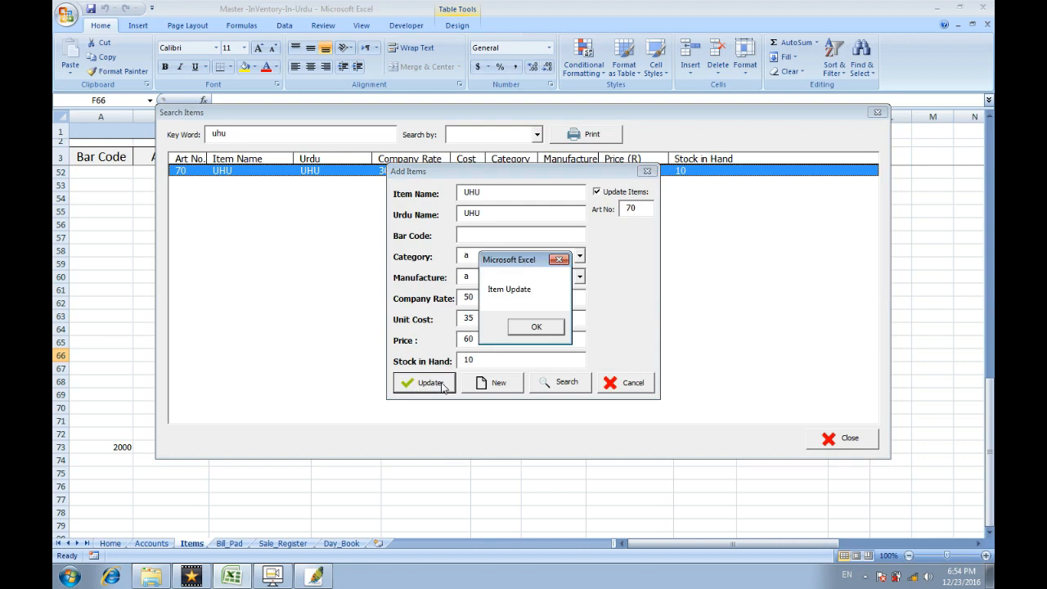
pyautogui.click(521, 332)
# Close the item edit and search forms and bring up a blank Add Items form.
pyautogui.click(619, 385)
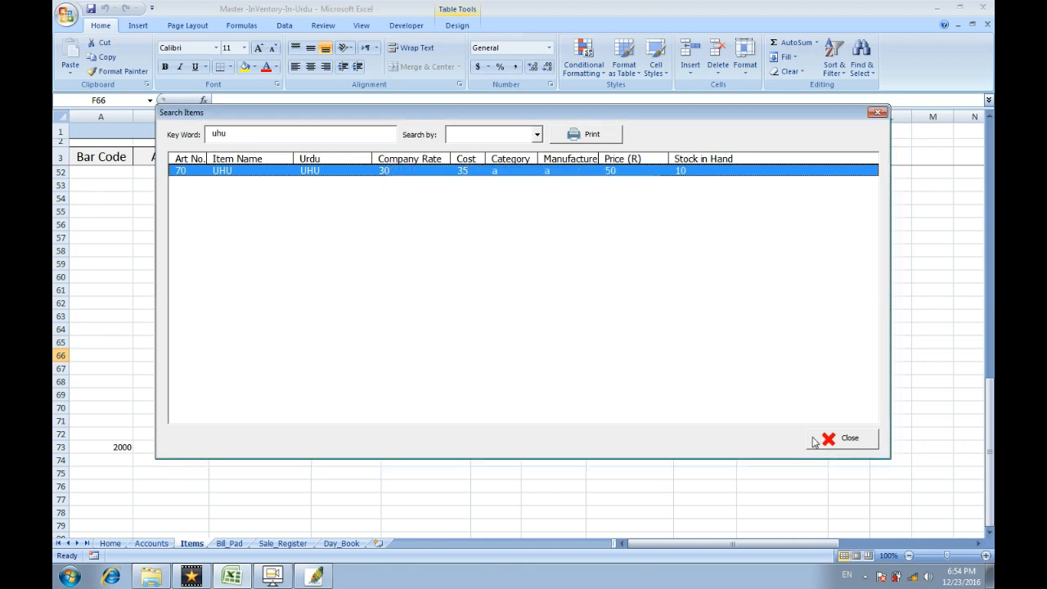
pyautogui.click(839, 440)
pyautogui.click(345, 131)
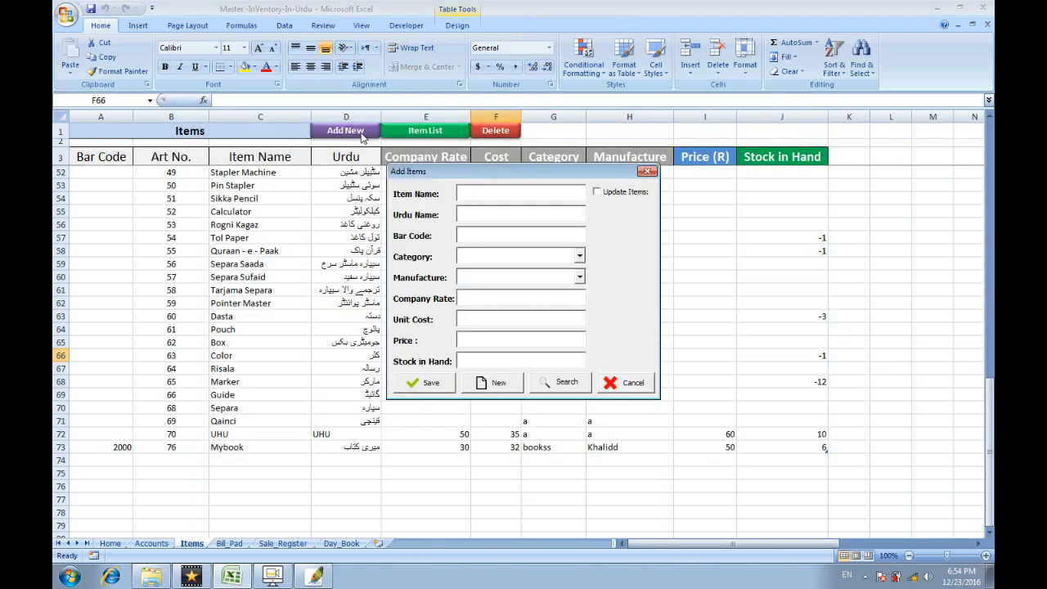
# Re-save item 70 (UHU) with a unit cost of 40 using Update Items in the Add Items form.
pyautogui.click(628, 381)
pyautogui.hotkey('ctrl', 'm')
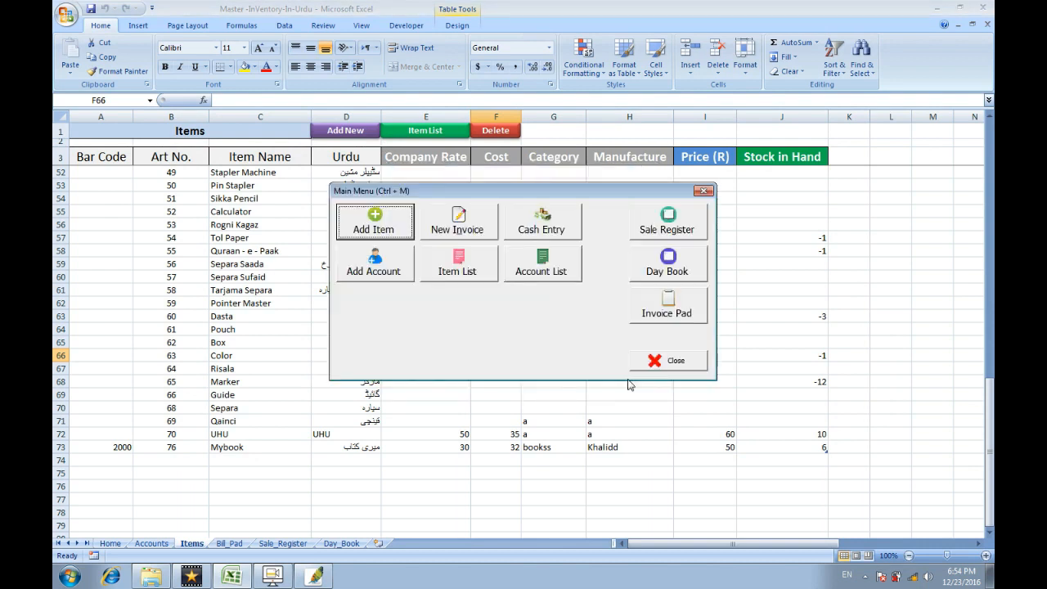
pyautogui.click(395, 238)
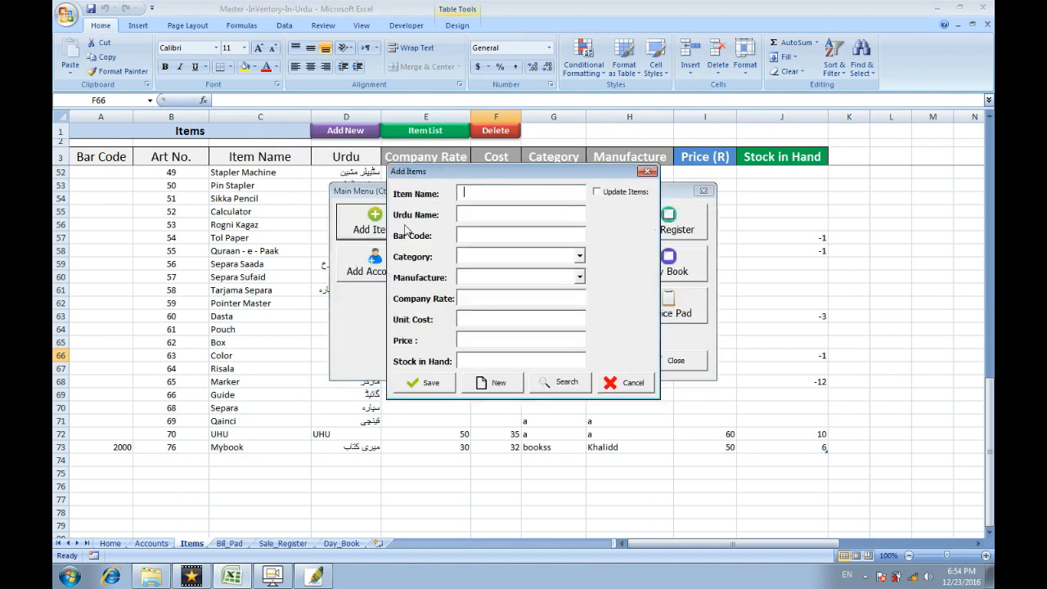
pyautogui.click(597, 193)
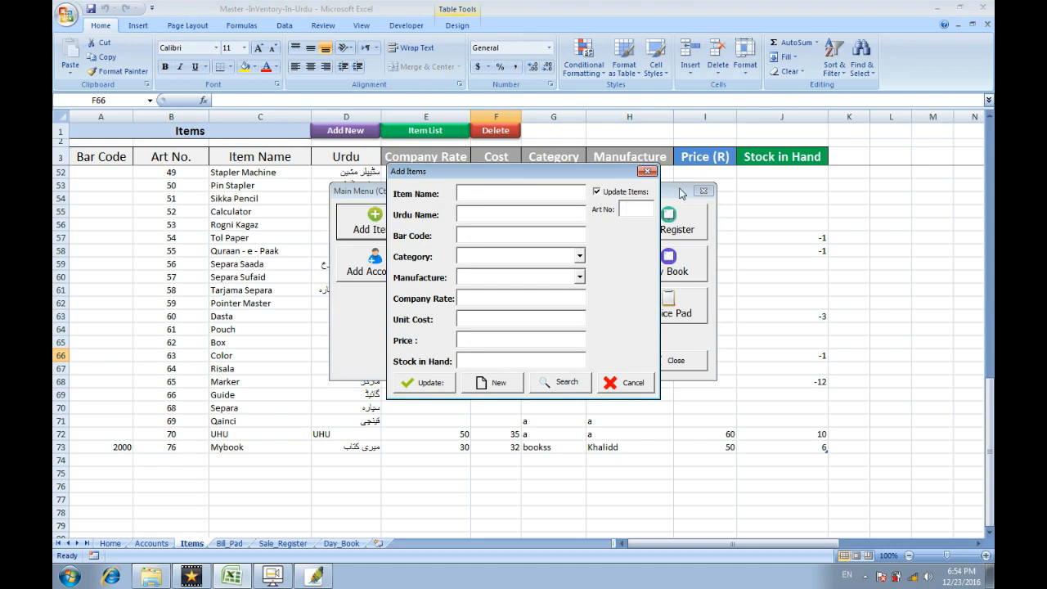
pyautogui.write('70')
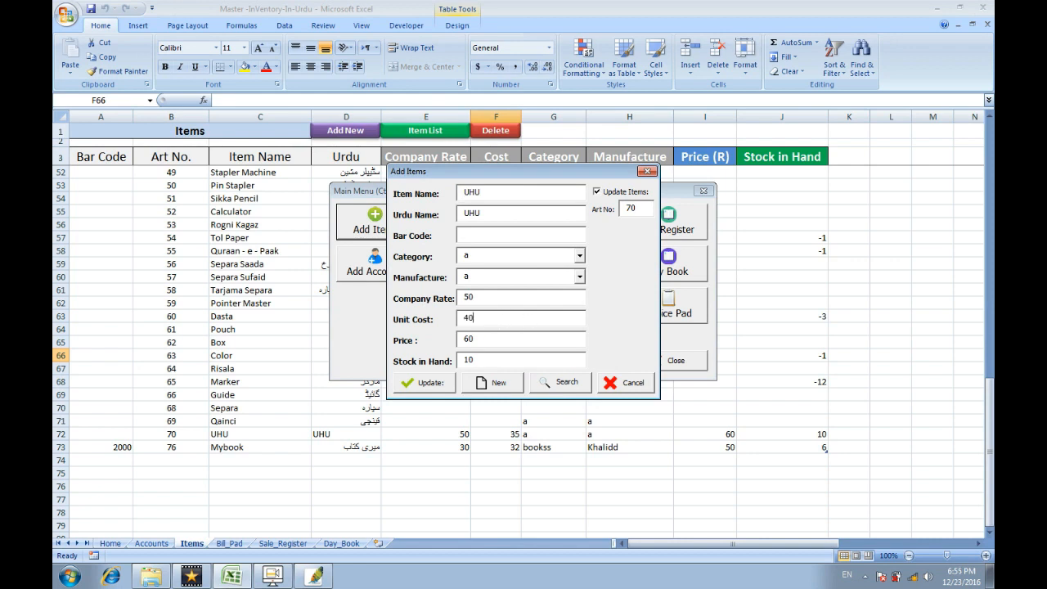
pyautogui.click(424, 382)
pyautogui.click(532, 332)
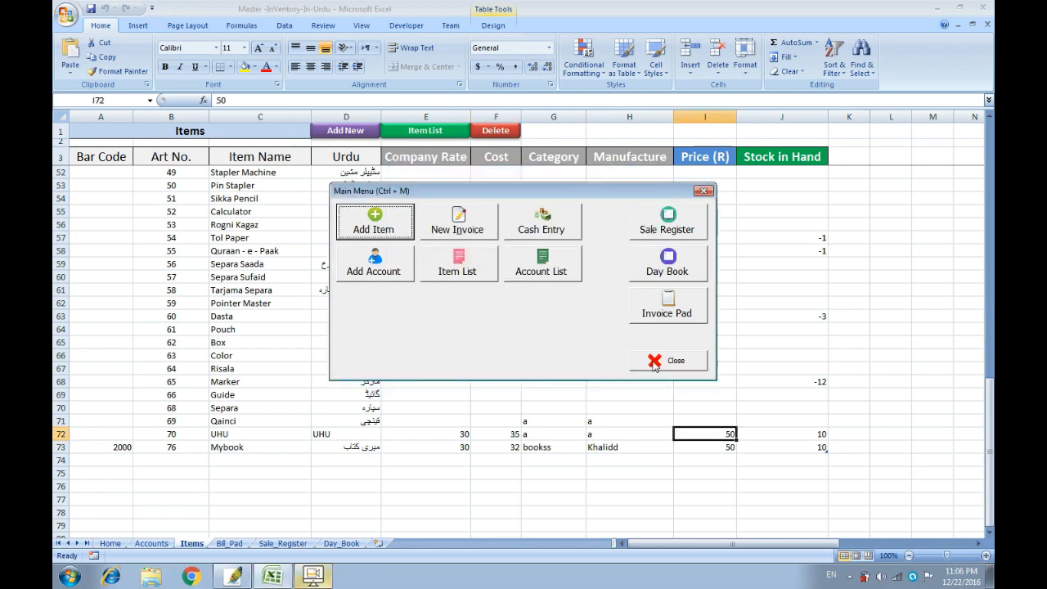
# Close the main menu, glance at the Accounts sheet, and return to the Items list.
pyautogui.click(667, 361)
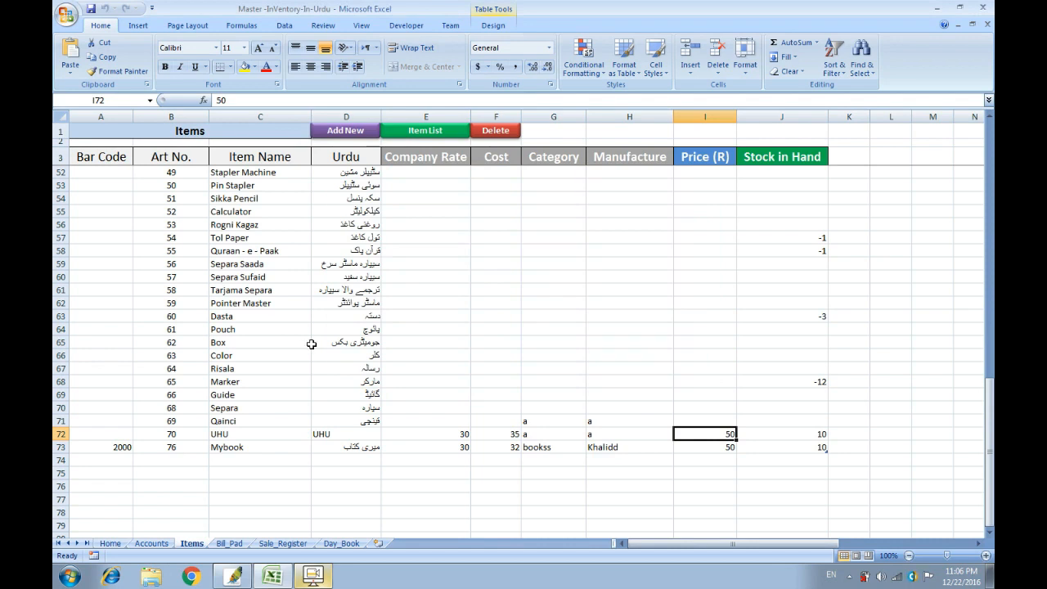
pyautogui.click(153, 543)
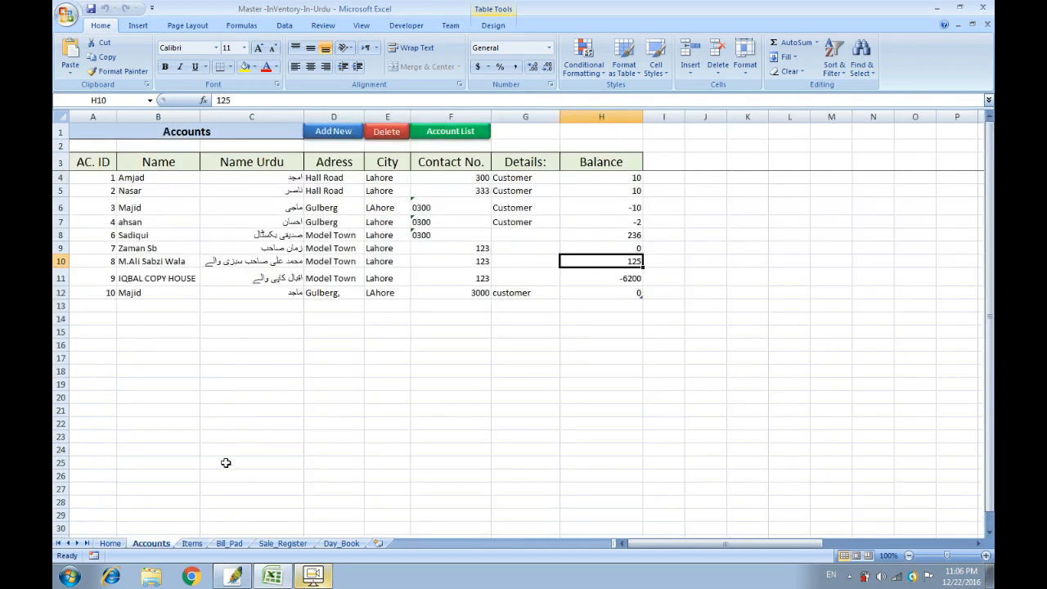
pyautogui.click(191, 543)
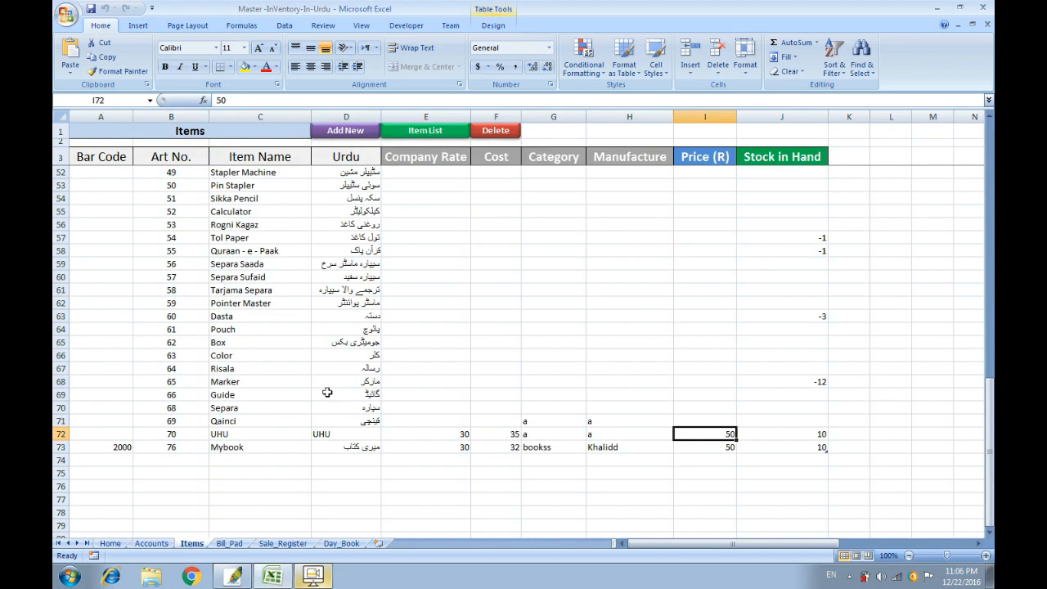
pyautogui.scroll(6, 336, 357)
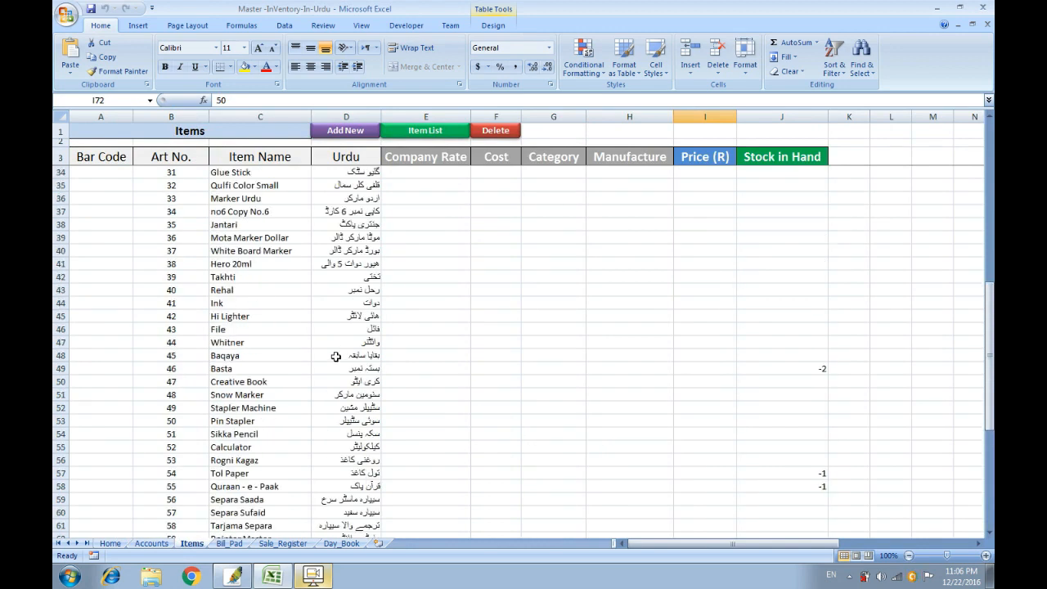
# On the Home sheet, browse the units list in column O and the empty cells below it.
pyautogui.click(110, 543)
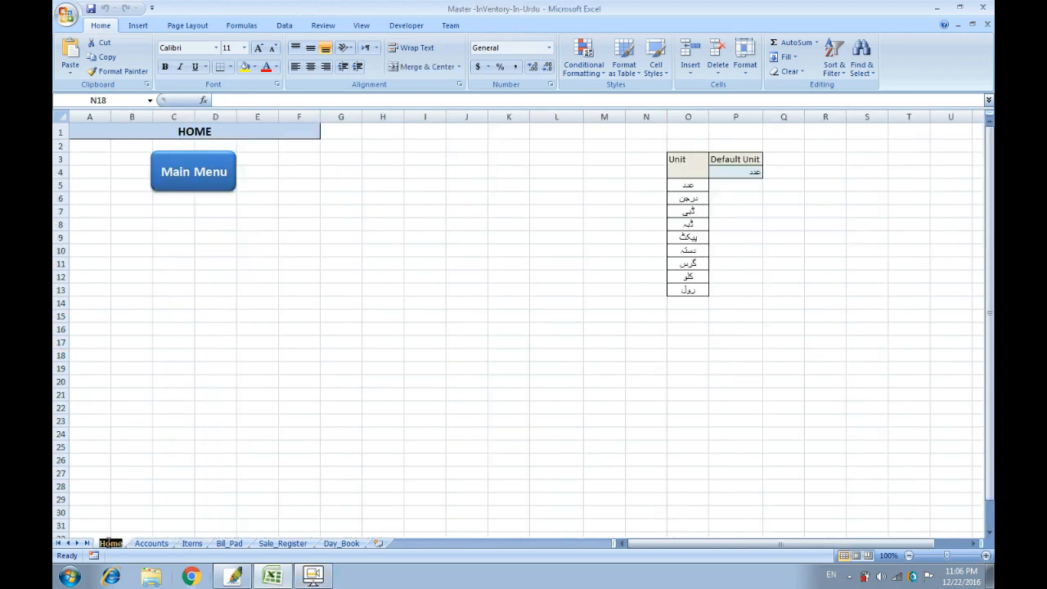
pyautogui.click(693, 172)
pyautogui.click(692, 188)
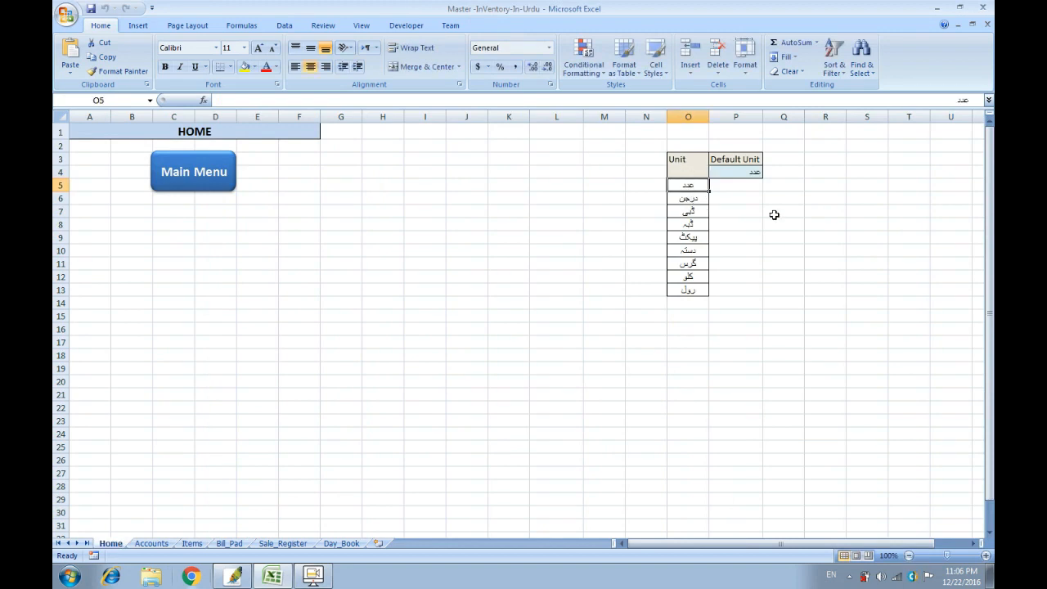
pyautogui.press('Down')
pyautogui.press('Down')
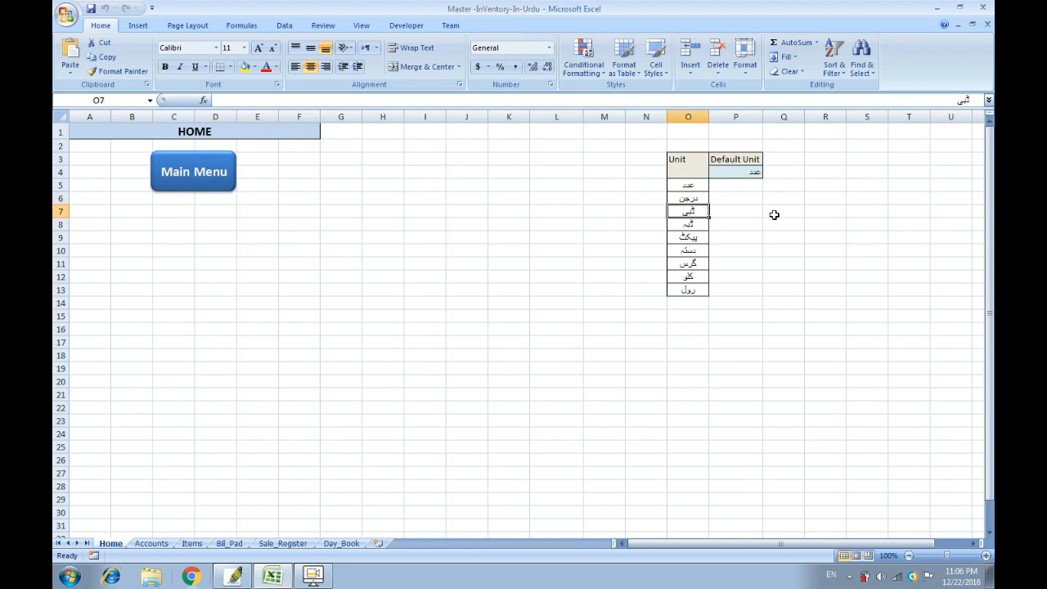
pyautogui.press('Down')
pyautogui.press('Down')
pyautogui.press('Down')
pyautogui.press('Down')
pyautogui.press('Down')
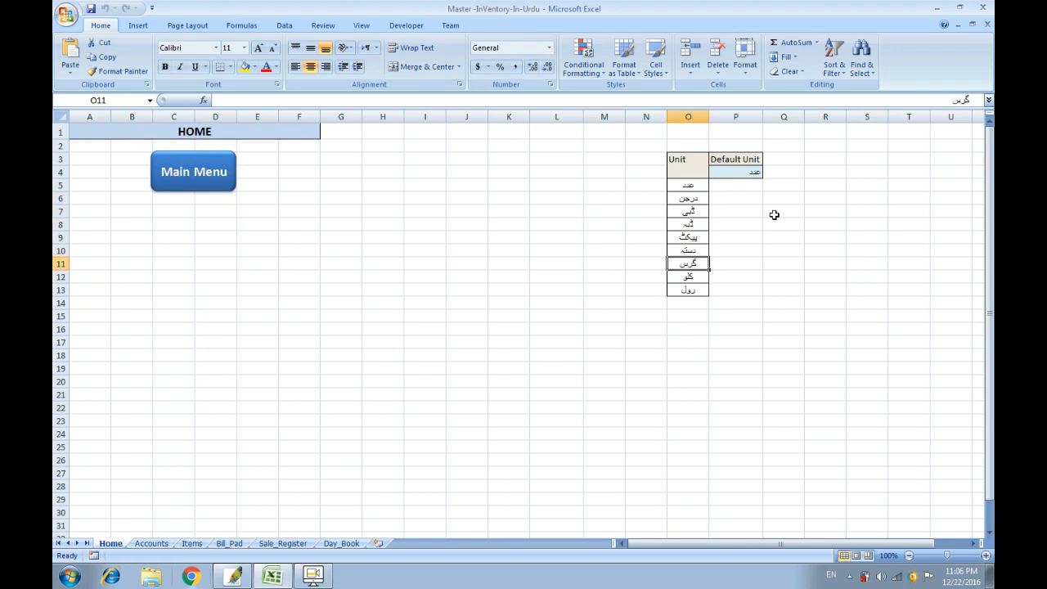
pyautogui.press('Down')
pyautogui.press('Up')
pyautogui.press('Up')
pyautogui.press('Up')
pyautogui.press('Up')
pyautogui.press('Up')
pyautogui.press('Up')
pyautogui.press('Up')
pyautogui.press('Up')
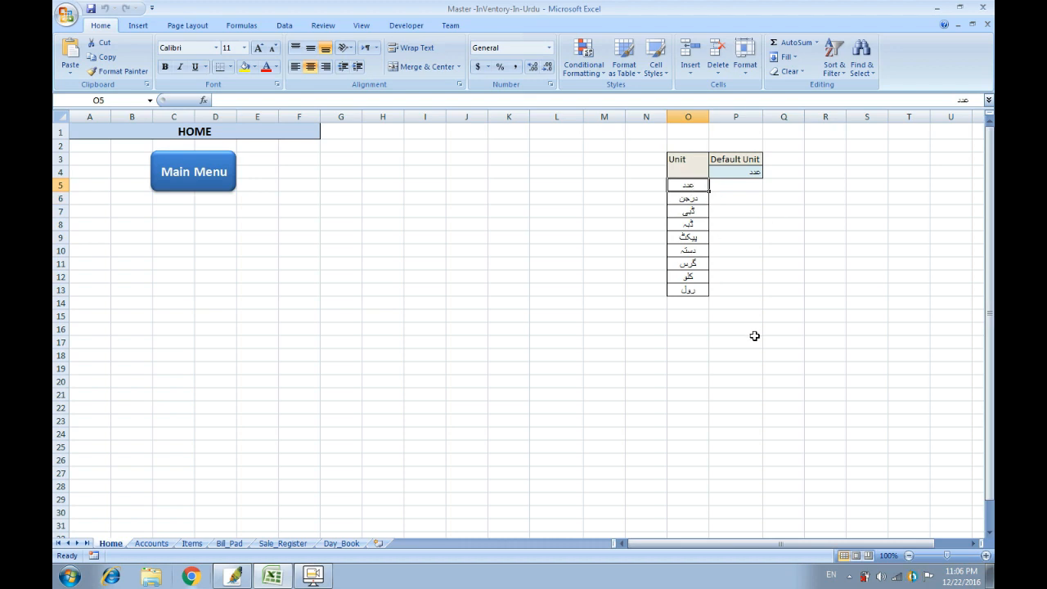
pyautogui.click(705, 306)
pyautogui.click(697, 318)
pyautogui.click(696, 342)
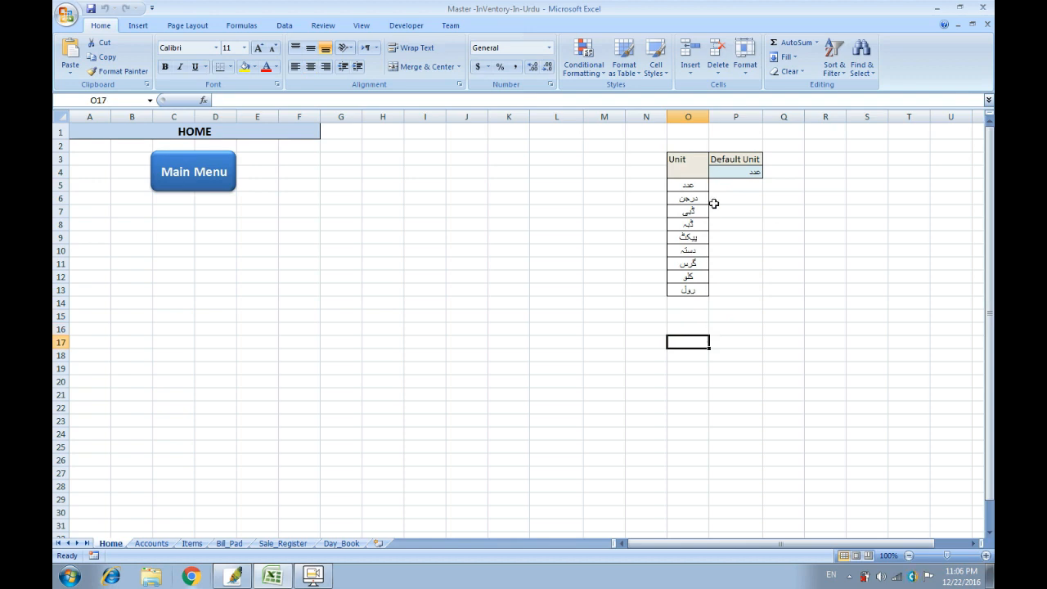
# Check the Unit and Default Unit headers and the P4 value, then show Bill_Pad from column A.
pyautogui.click(684, 164)
pyautogui.click(725, 159)
pyautogui.click(703, 161)
pyautogui.click(725, 159)
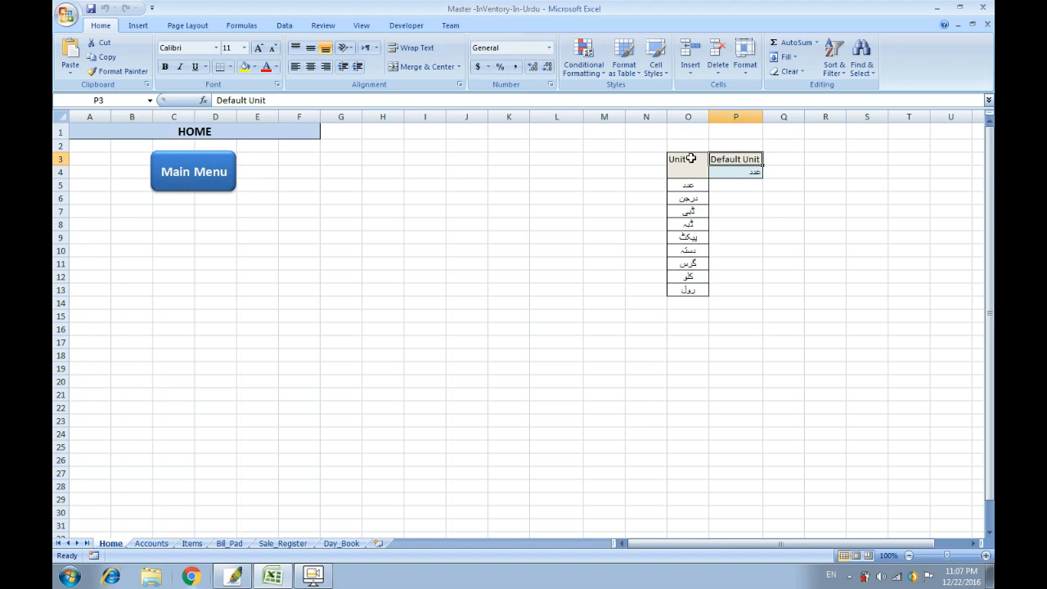
pyautogui.click(691, 159)
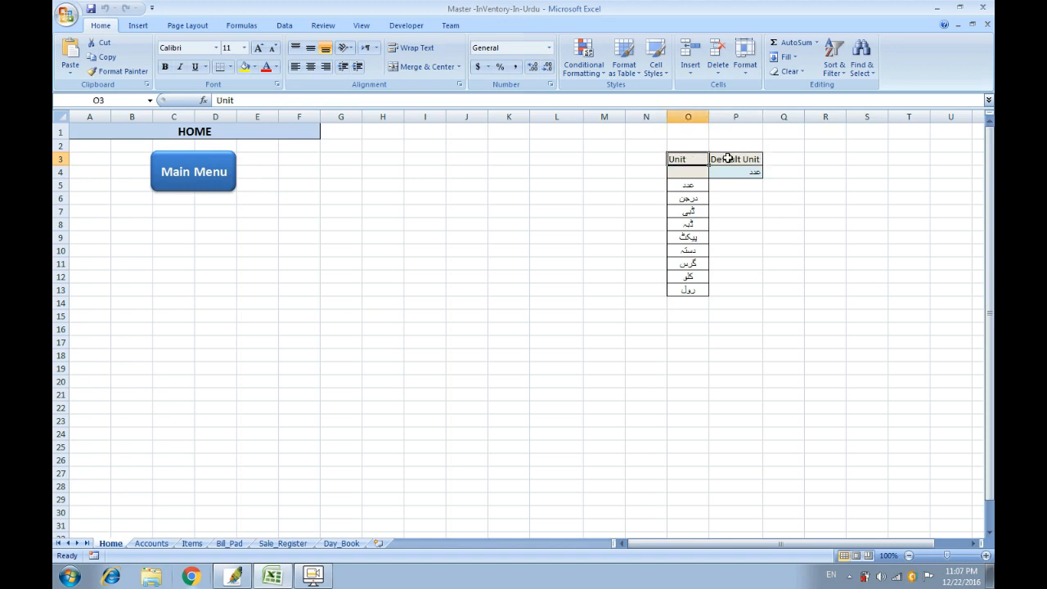
pyautogui.click(745, 239)
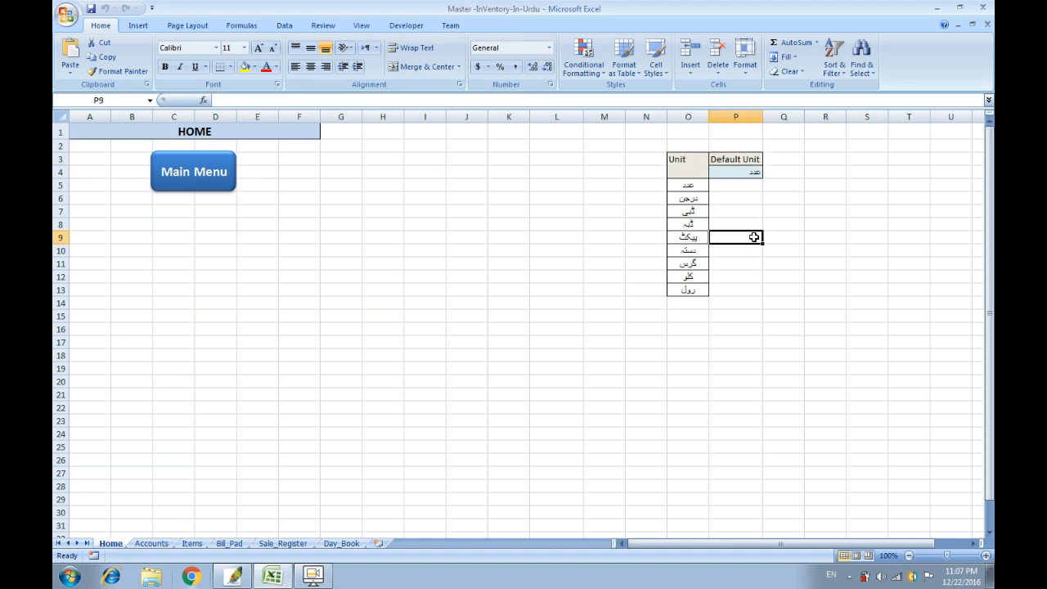
pyautogui.click(753, 172)
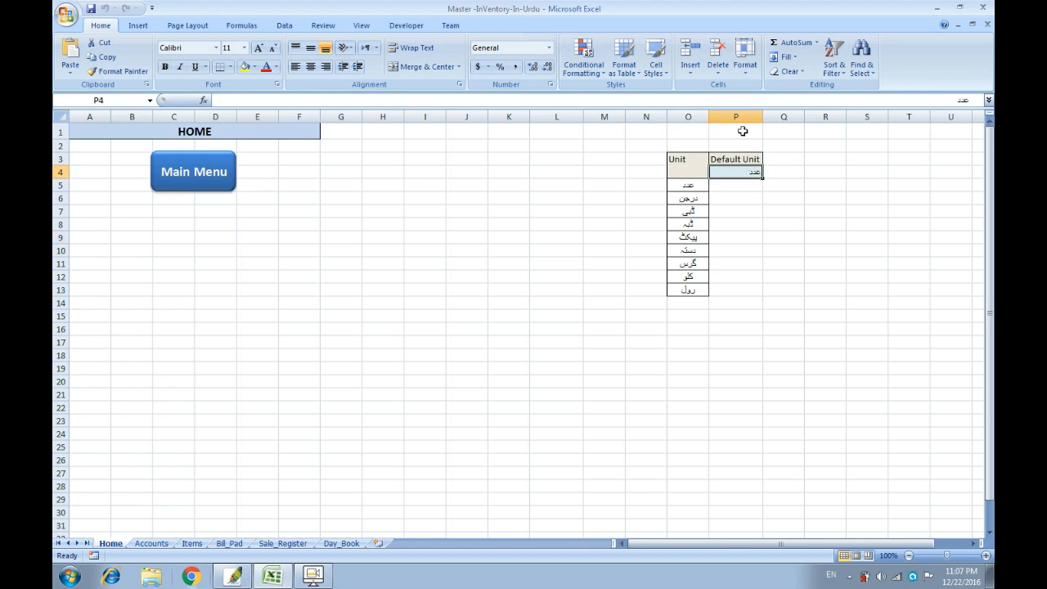
pyautogui.click(418, 246)
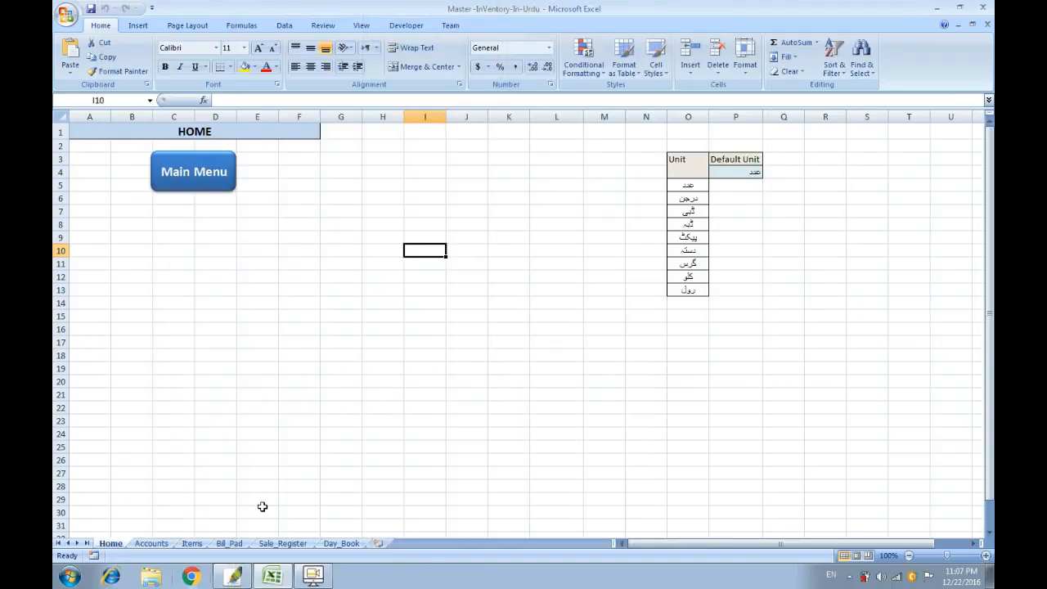
pyautogui.click(232, 545)
pyautogui.moveTo(842, 545); pyautogui.dragTo(615, 546)
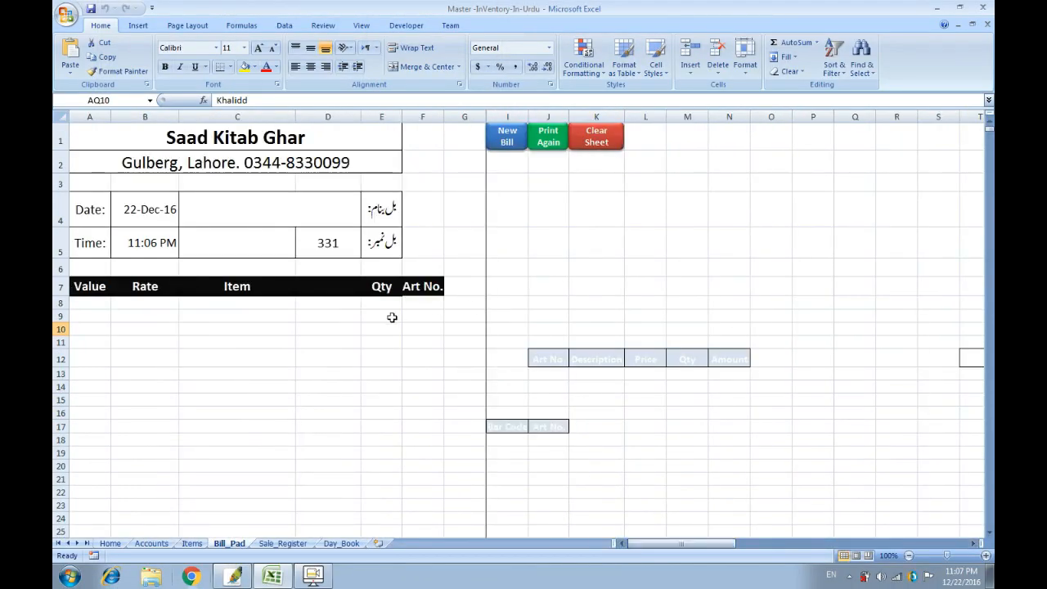
# Check the Bill_Pad header, date and time cells, set bill number D5 to 1, and start a New Bill.
pyautogui.click(242, 136)
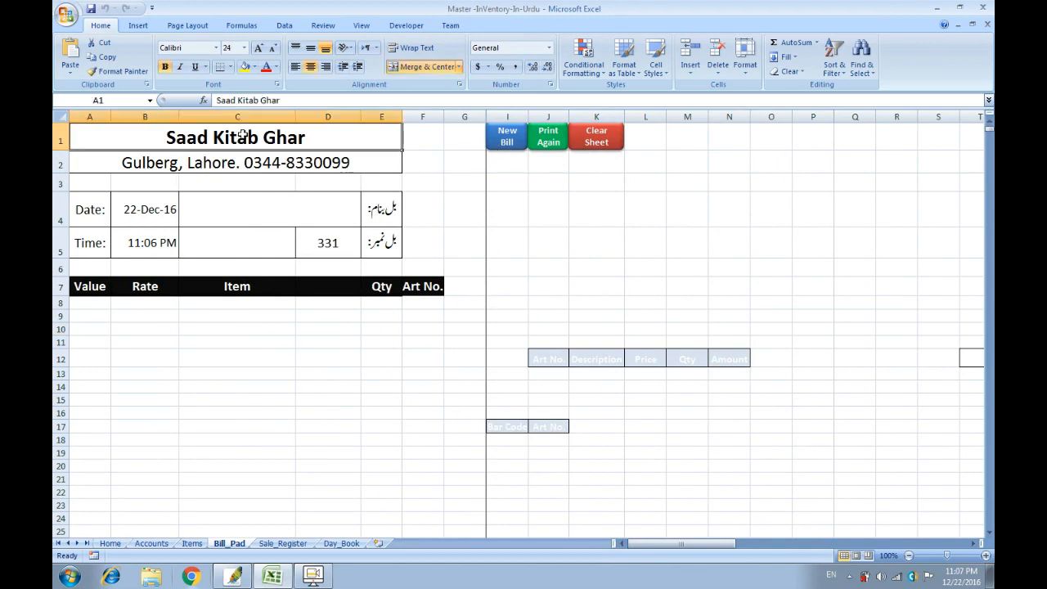
pyautogui.click(242, 153)
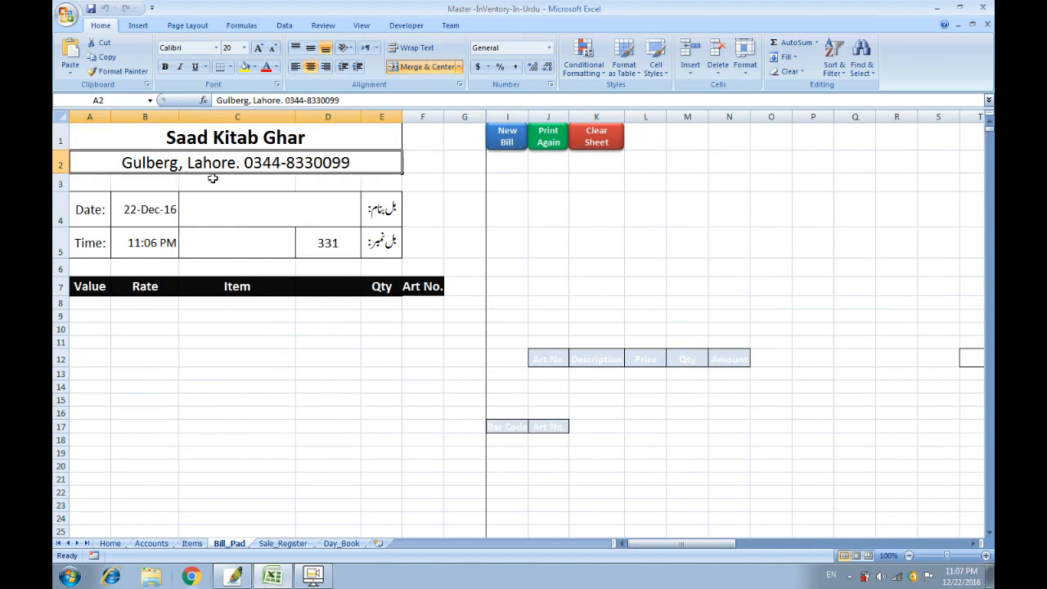
pyautogui.click(143, 247)
pyautogui.click(143, 212)
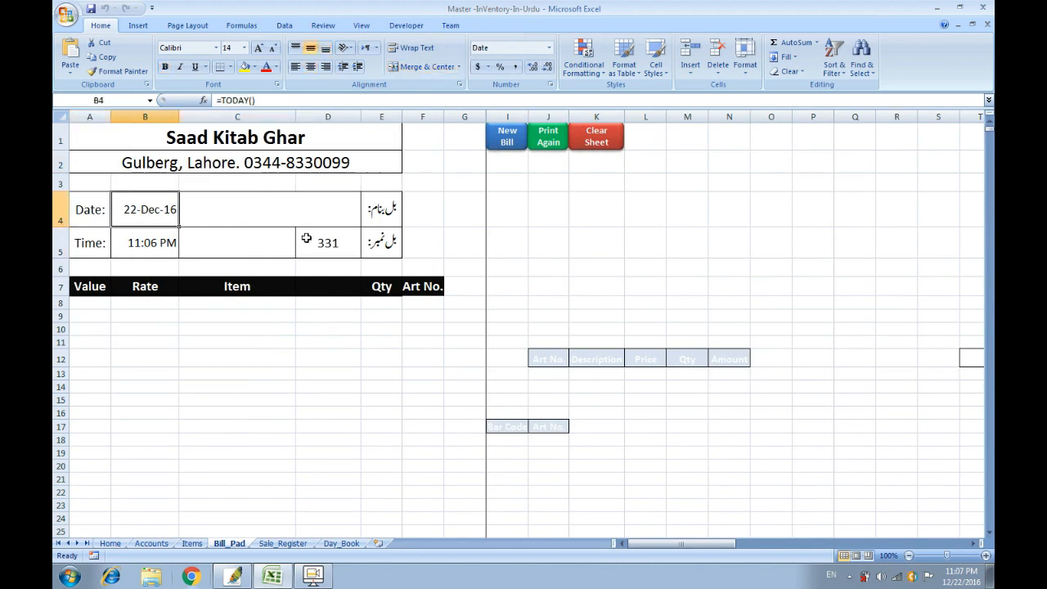
pyautogui.click(331, 248)
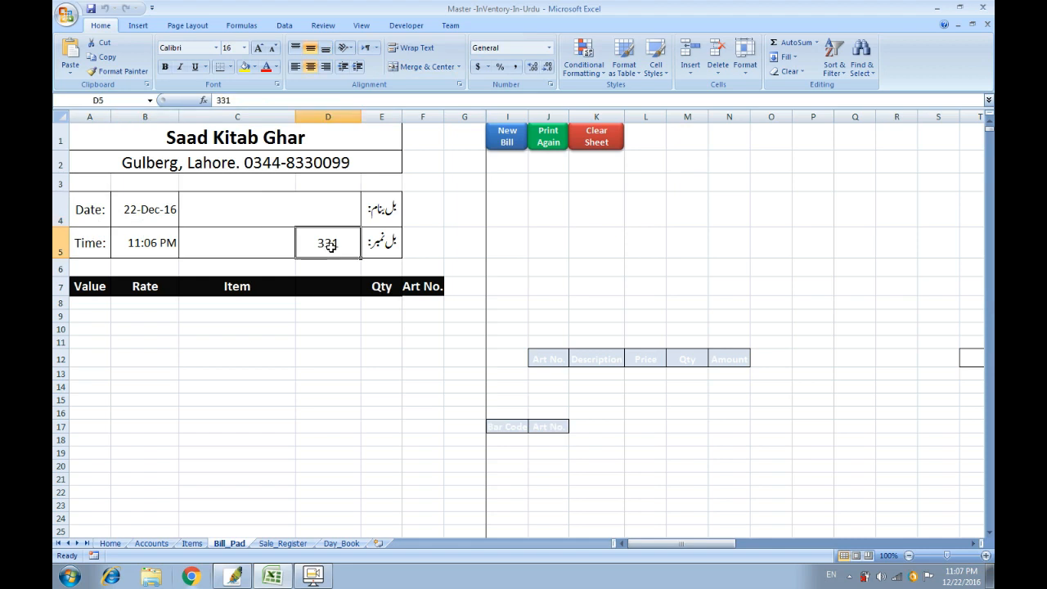
pyautogui.write('1')
pyautogui.click(336, 328)
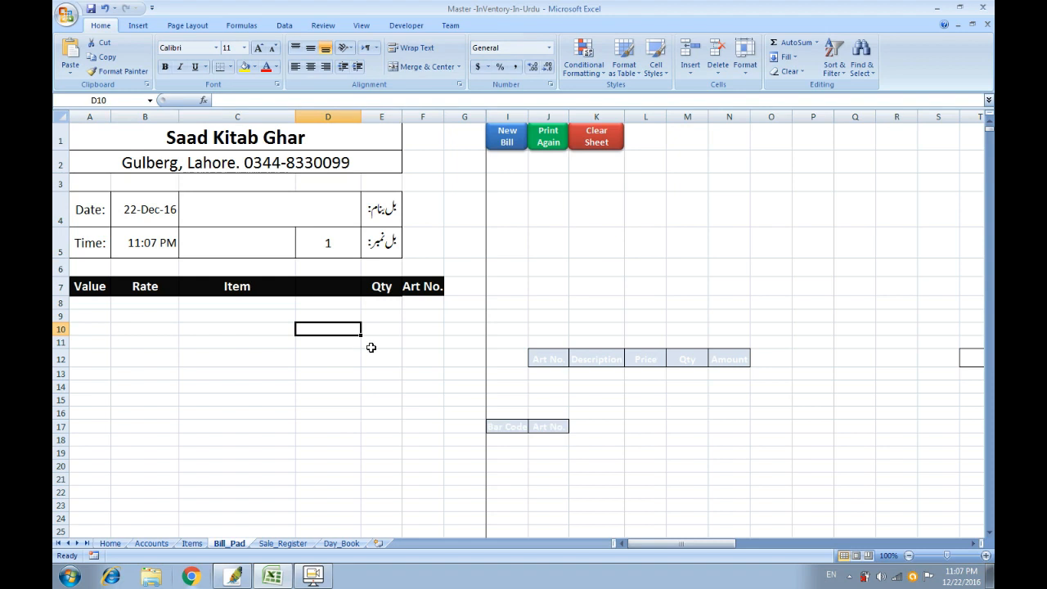
pyautogui.click(508, 139)
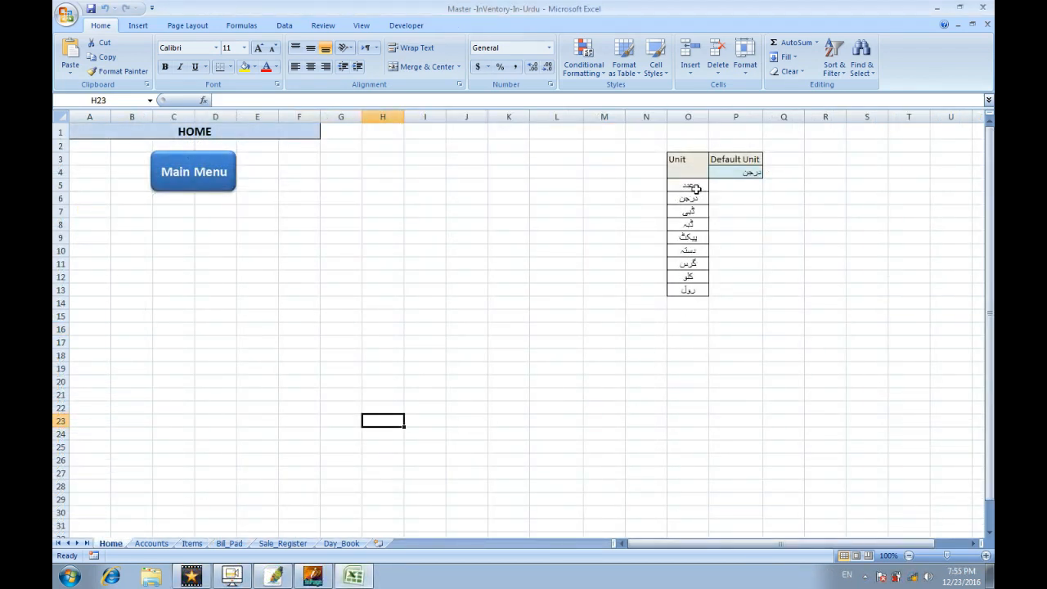
# Open a New Invoice to check its unit list, close it, and select Default Unit cell P4.
pyautogui.click(181, 185)
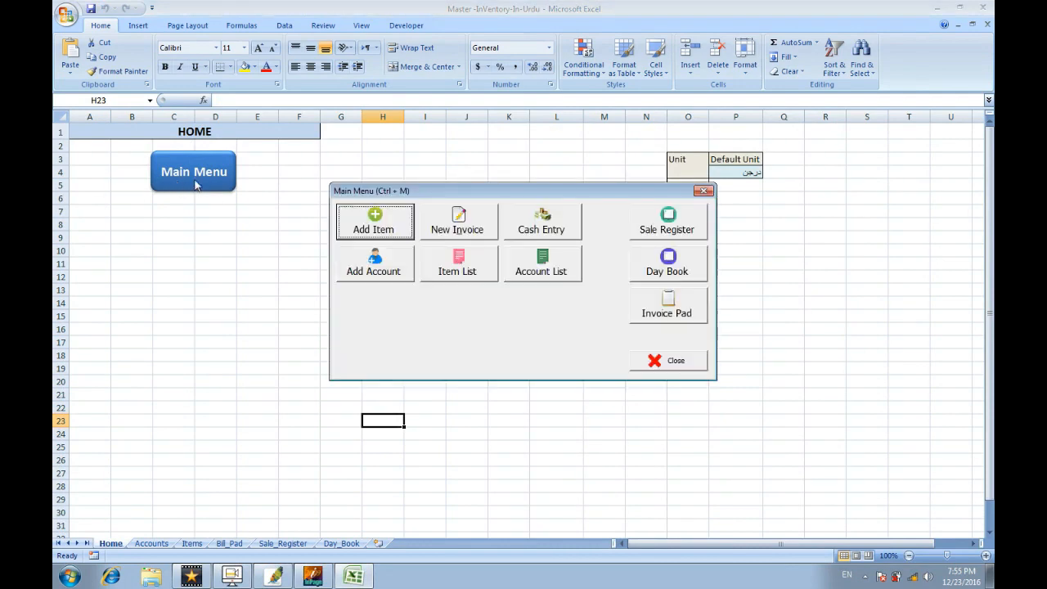
pyautogui.click(440, 218)
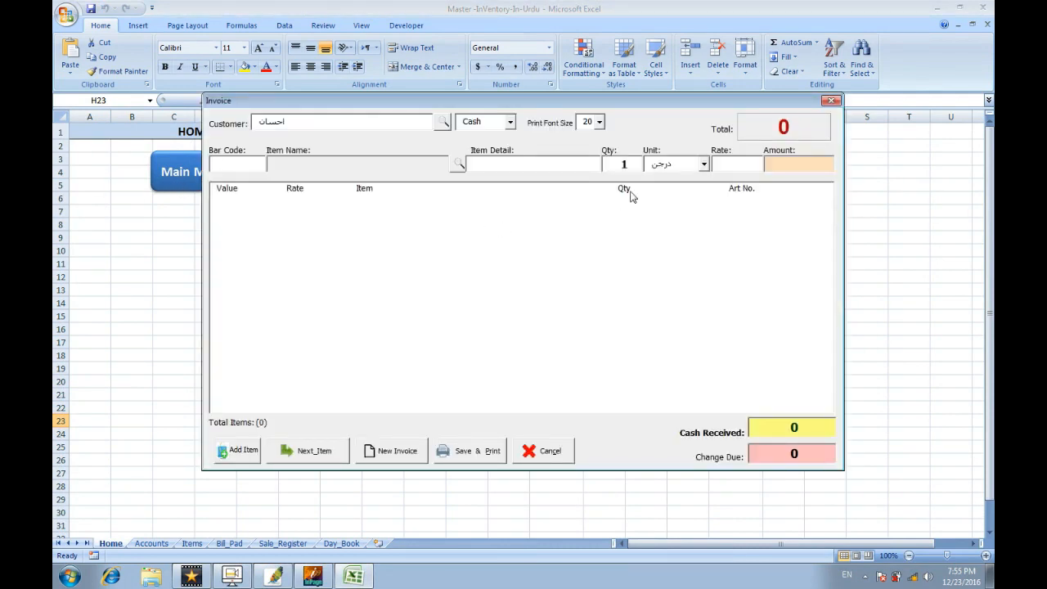
pyautogui.click(704, 165)
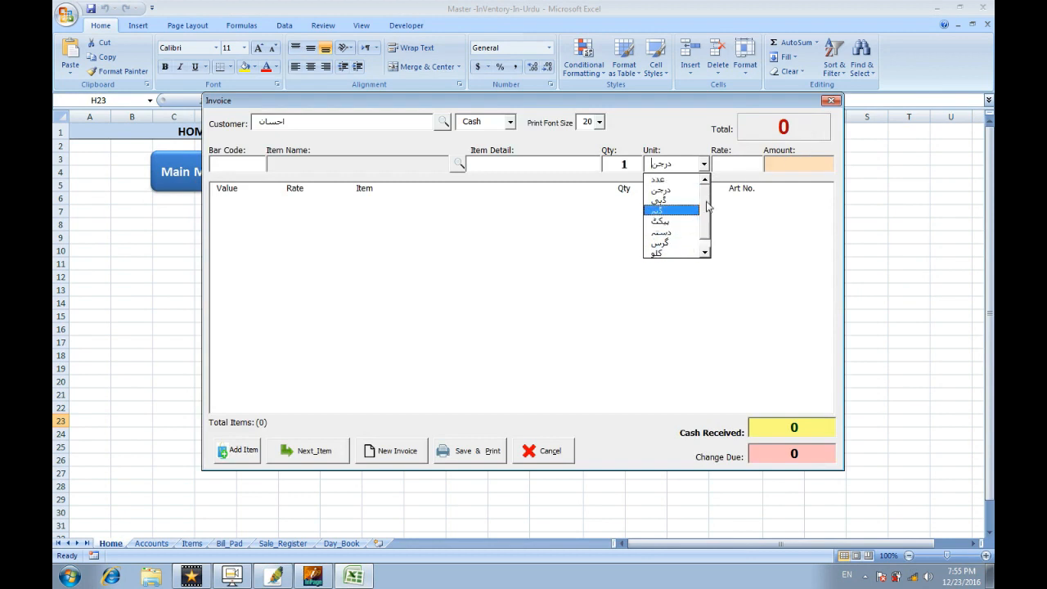
pyautogui.moveTo(712, 102); pyautogui.dragTo(544, 116)
pyautogui.click(662, 114)
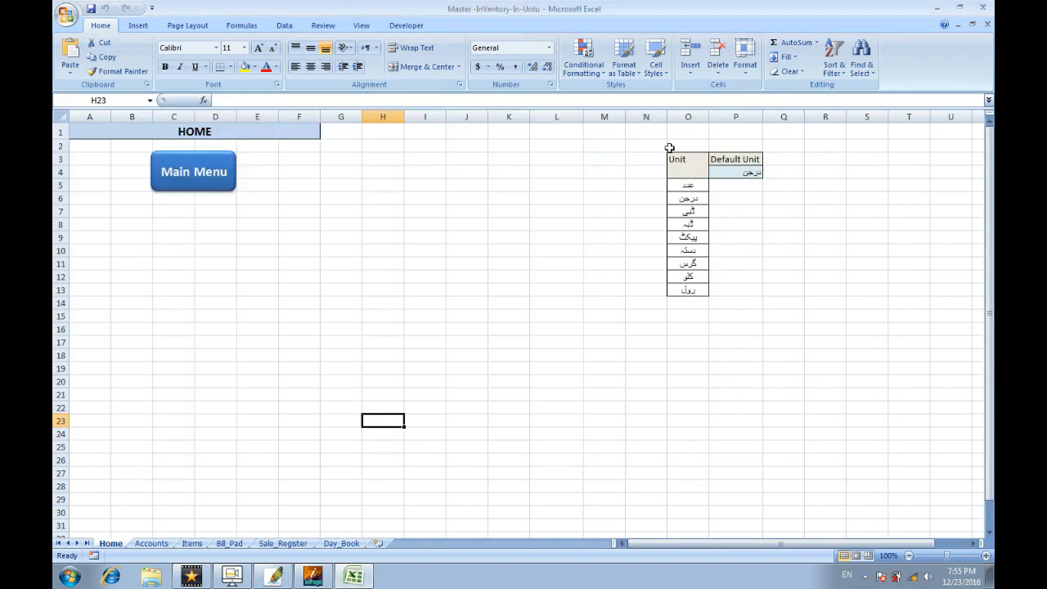
pyautogui.click(687, 304)
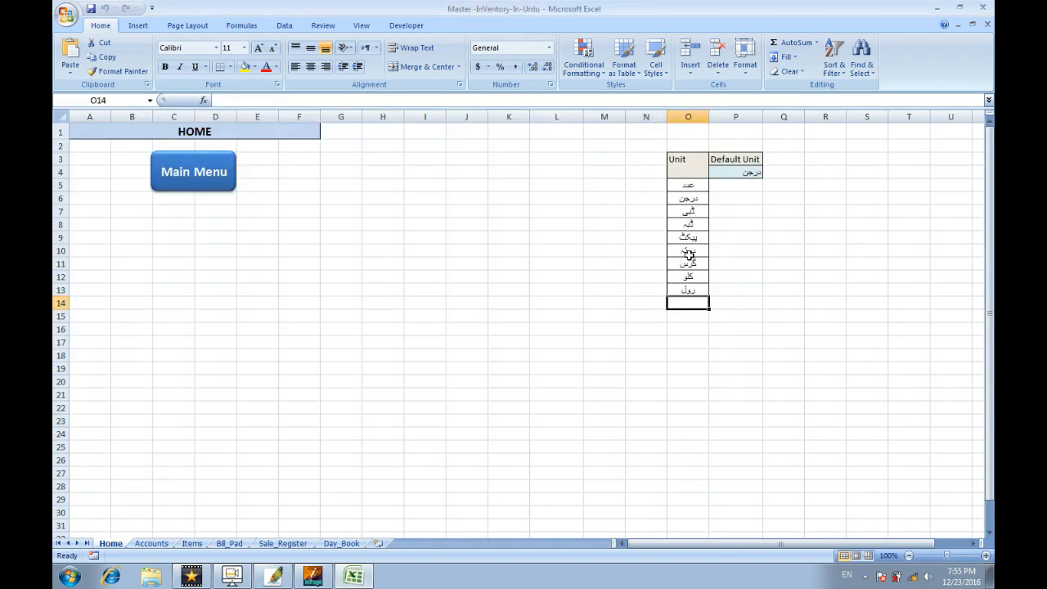
pyautogui.click(746, 176)
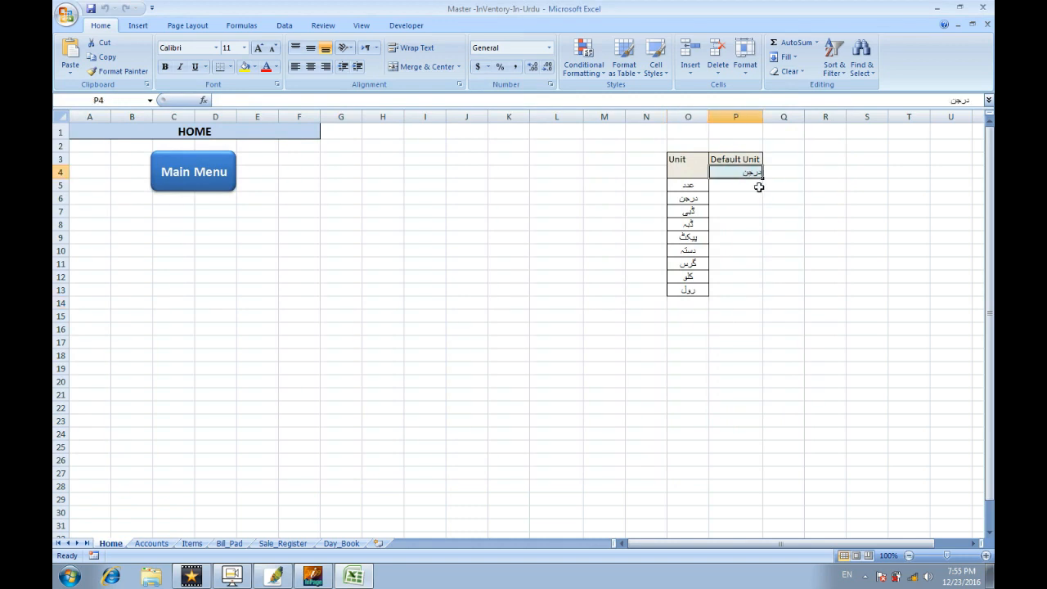
# Recheck the New Invoice form, then retype the Default Unit in P4 as عدد.
pyautogui.click(214, 179)
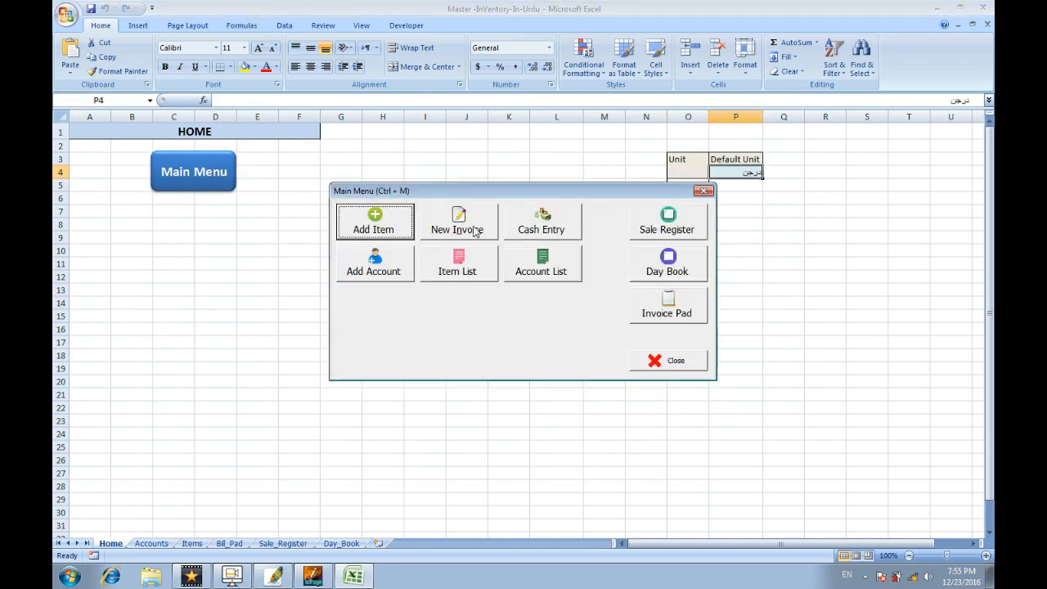
pyautogui.click(478, 231)
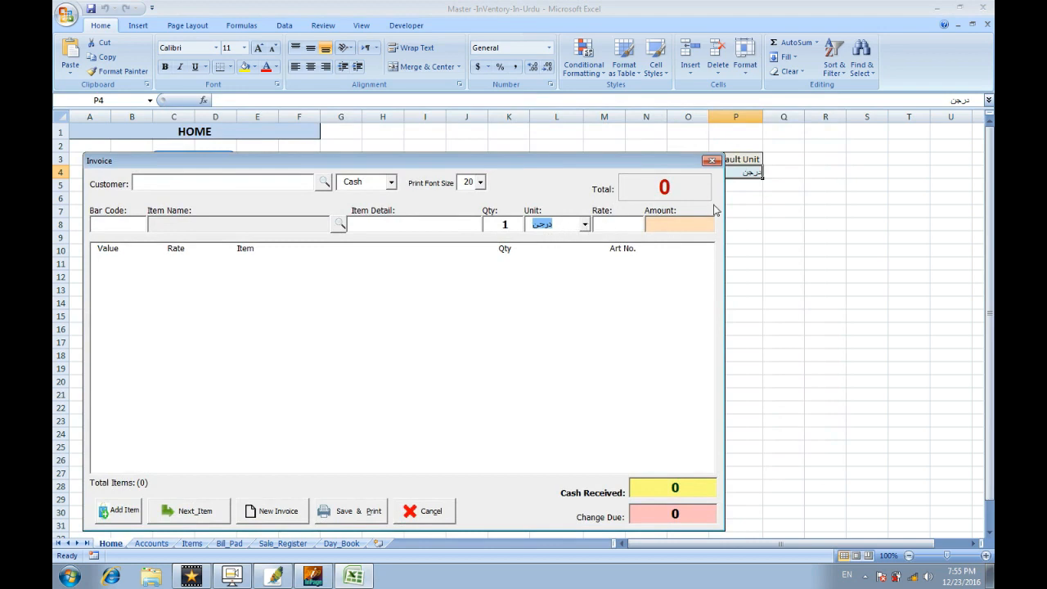
pyautogui.click(717, 161)
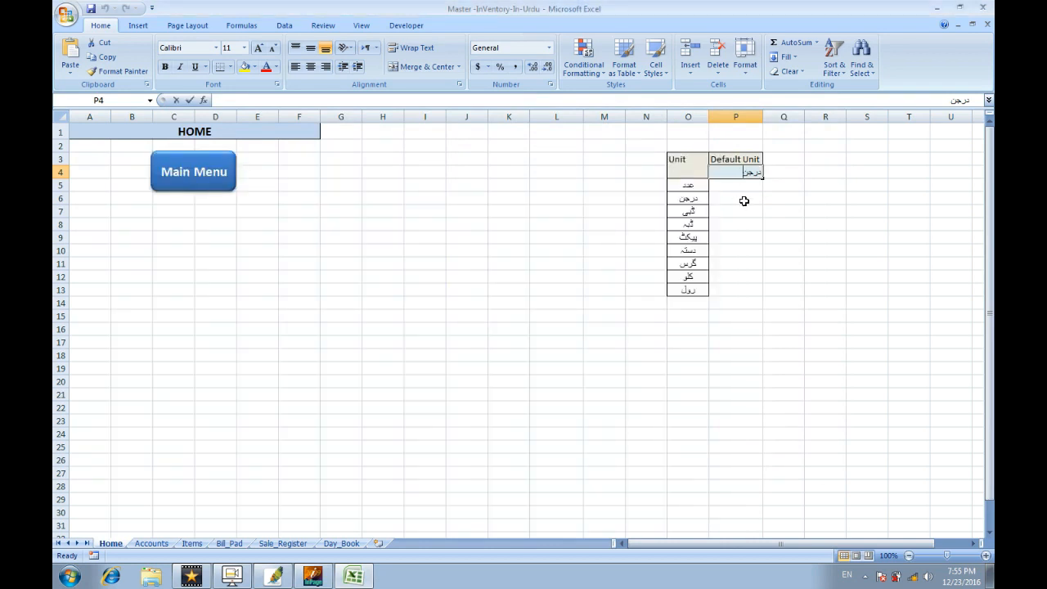
pyautogui.press('F2')
pyautogui.press('BackSpace')
pyautogui.press('BackSpace')
pyautogui.press('BackSpace')
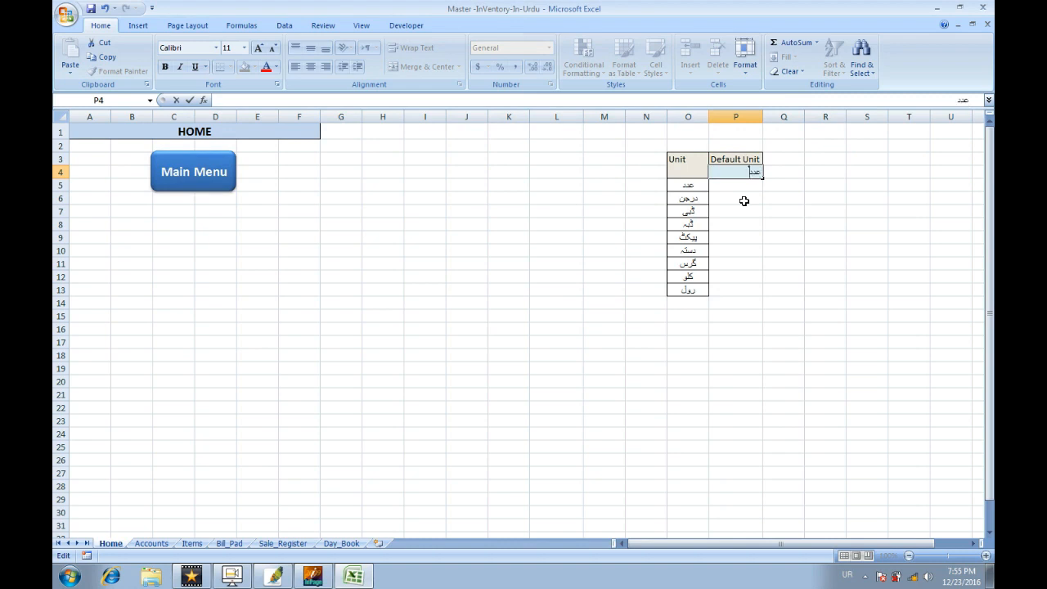
pyautogui.click(744, 200)
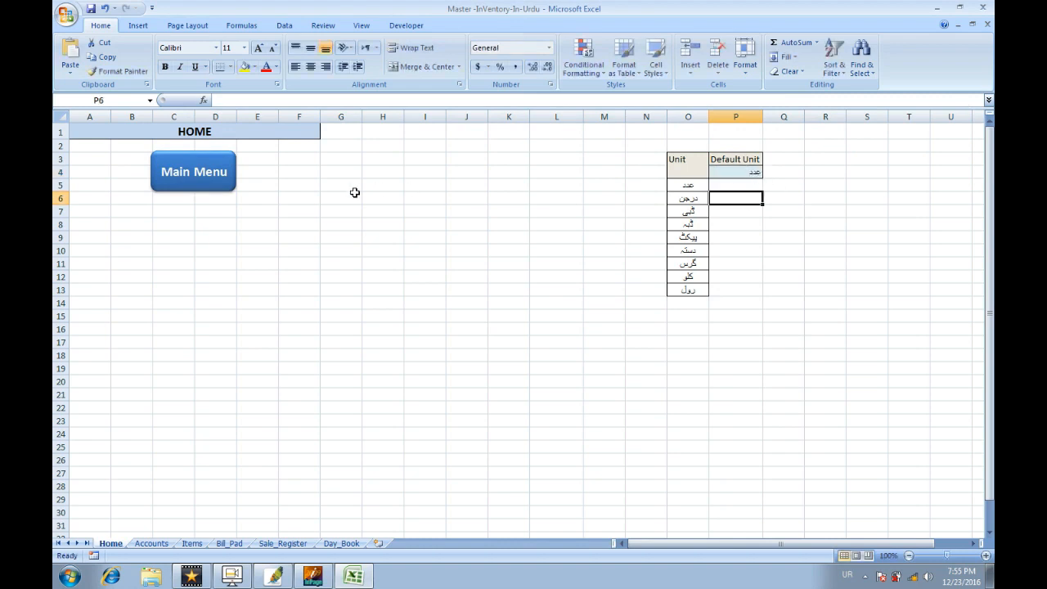
# Open a New Invoice from the Main Menu, position the form, and enter the customer's name.
pyautogui.click(213, 179)
pyautogui.click(481, 235)
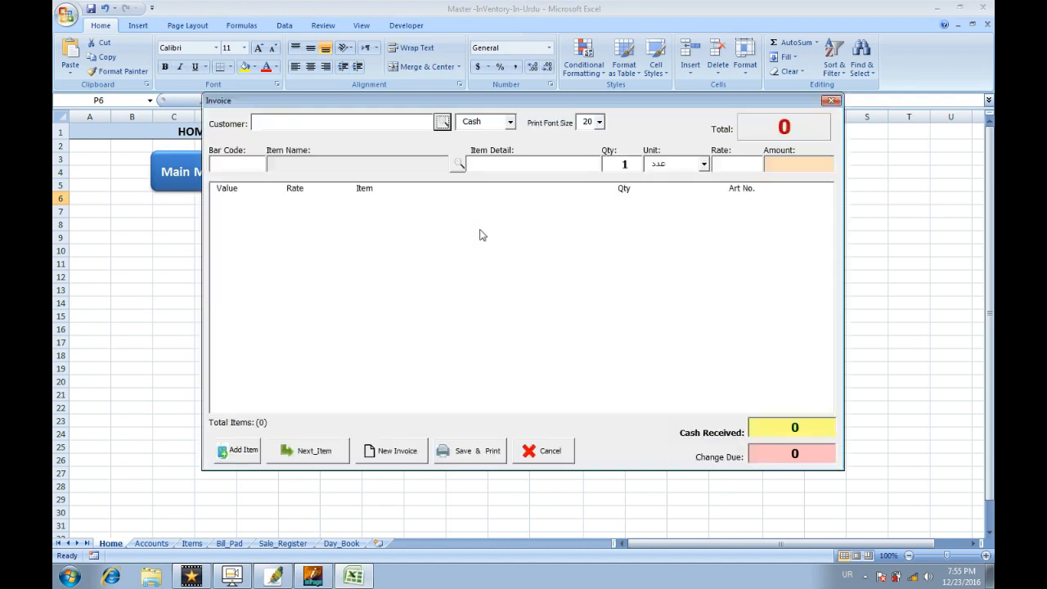
pyautogui.moveTo(680, 103); pyautogui.dragTo(481, 180)
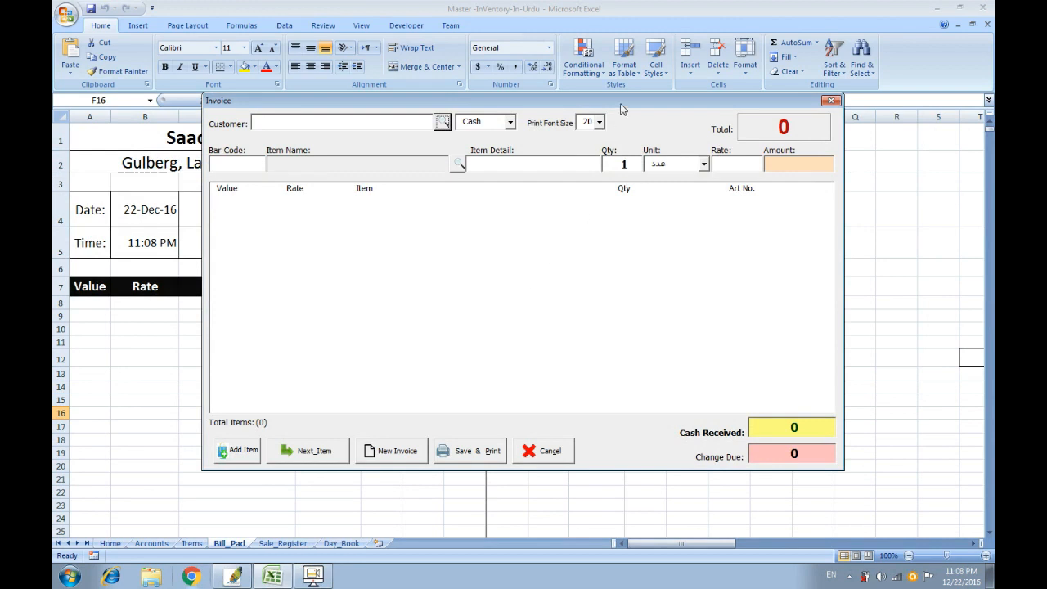
pyautogui.moveTo(620, 109)
pyautogui.mouseDown()
pyautogui.moveTo(609, 135)
pyautogui.moveTo(620, 127)
pyautogui.mouseUp()
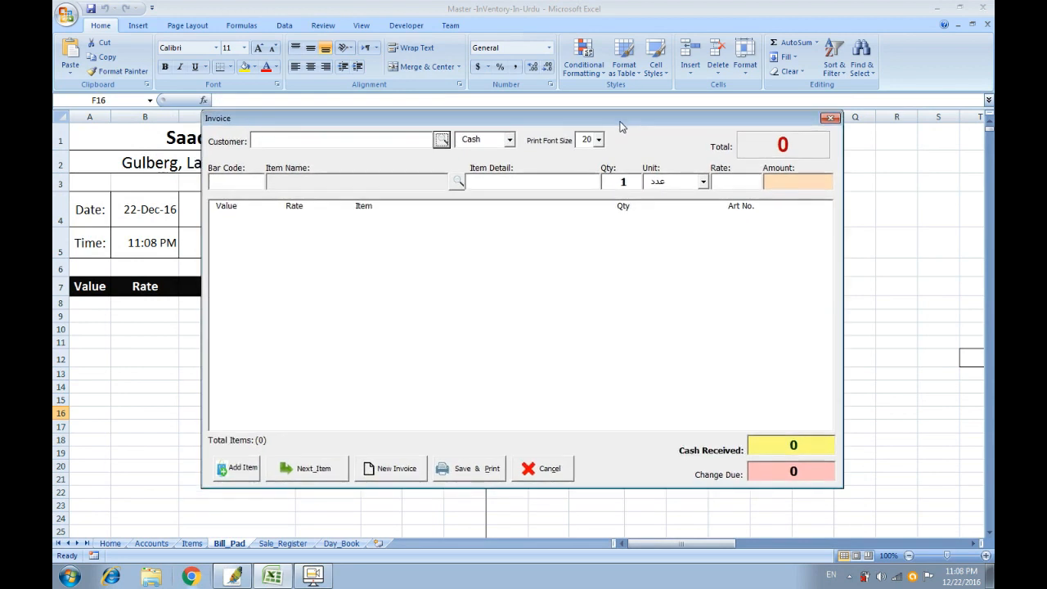
pyautogui.click(342, 137)
pyautogui.write('Nasir')
pyautogui.moveTo(446, 117); pyautogui.dragTo(594, 292)
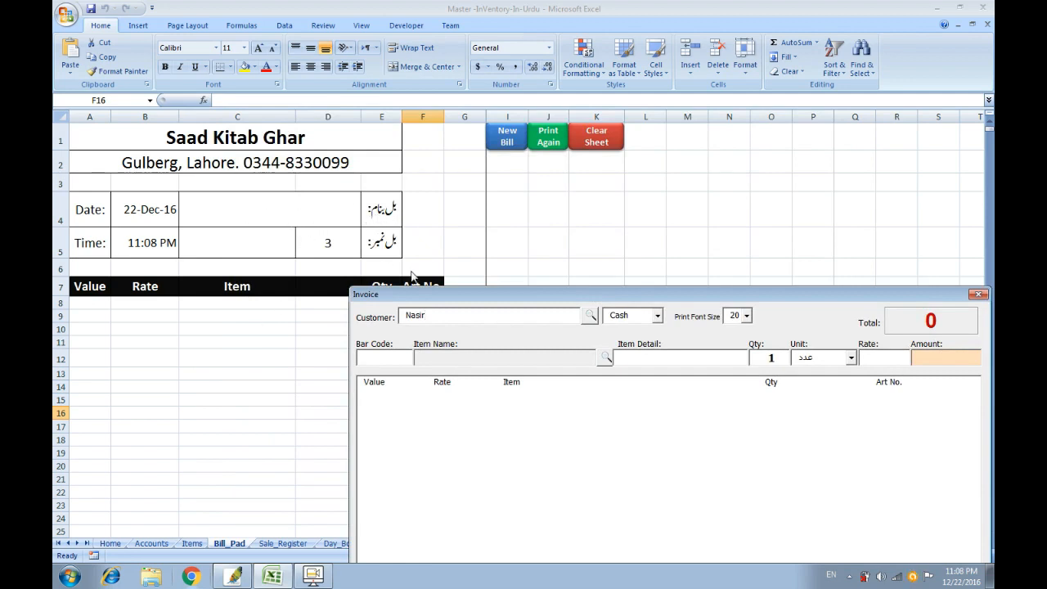
# Replace the typed customer with account 2, a Lahore customer picked from the Account List search.
pyautogui.moveTo(439, 303); pyautogui.dragTo(324, 141)
pyautogui.doubleClick(320, 156)
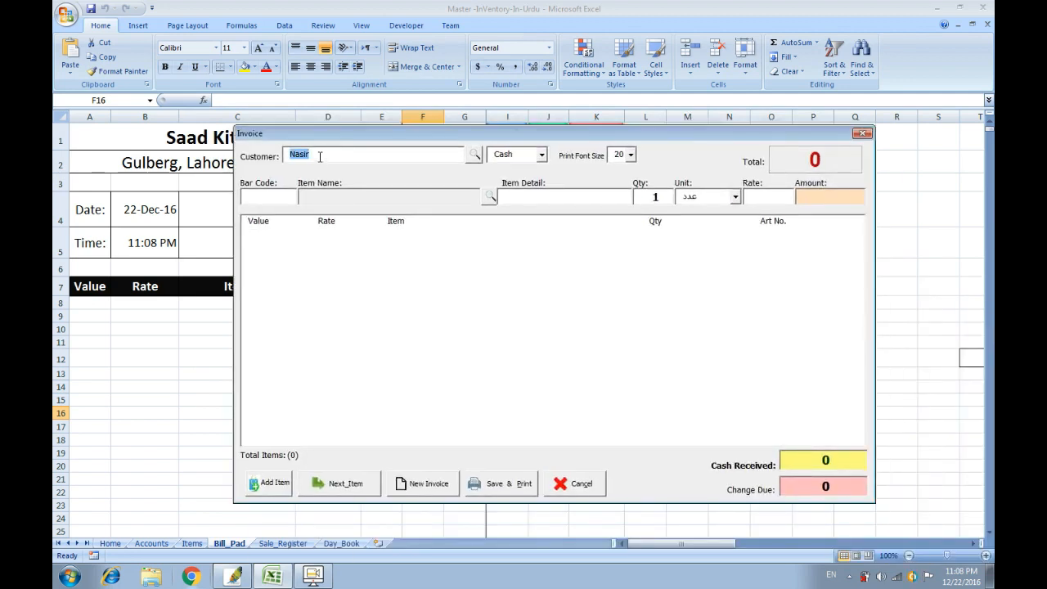
pyautogui.press('BackSpace')
pyautogui.click(474, 157)
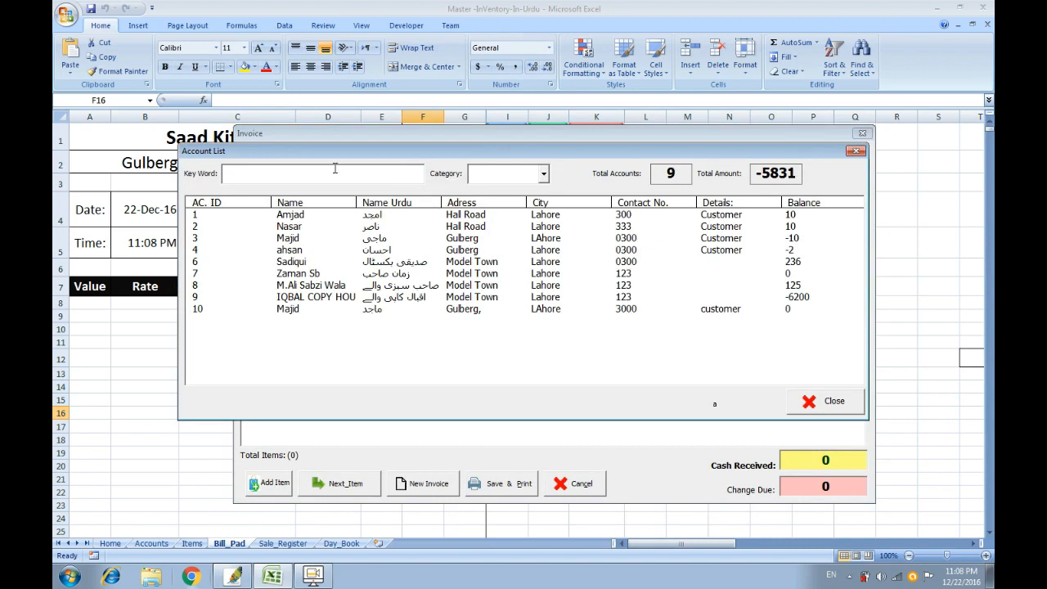
pyautogui.write('nas')
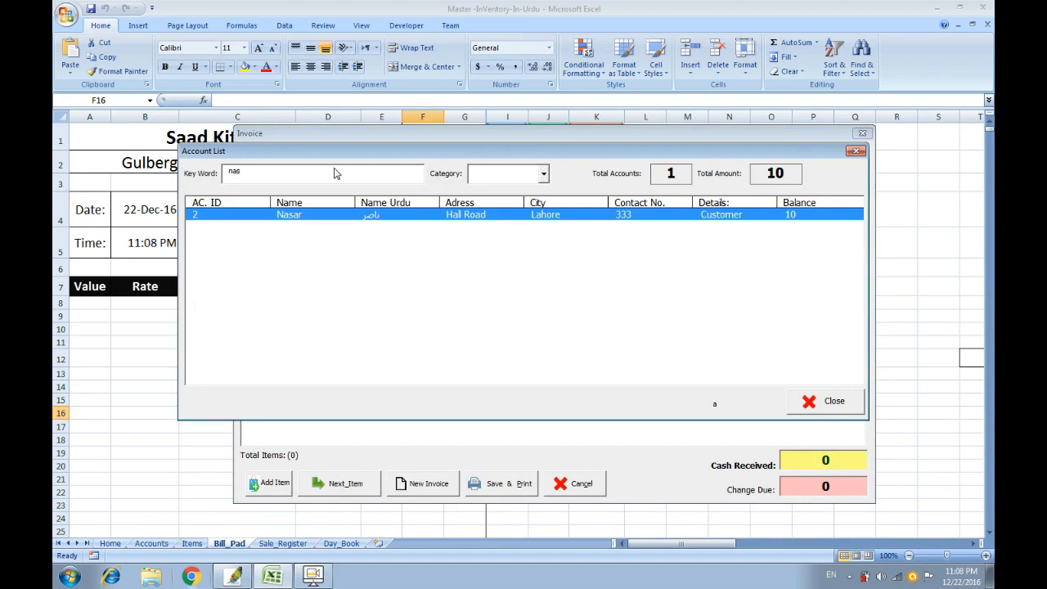
pyautogui.press('Return')
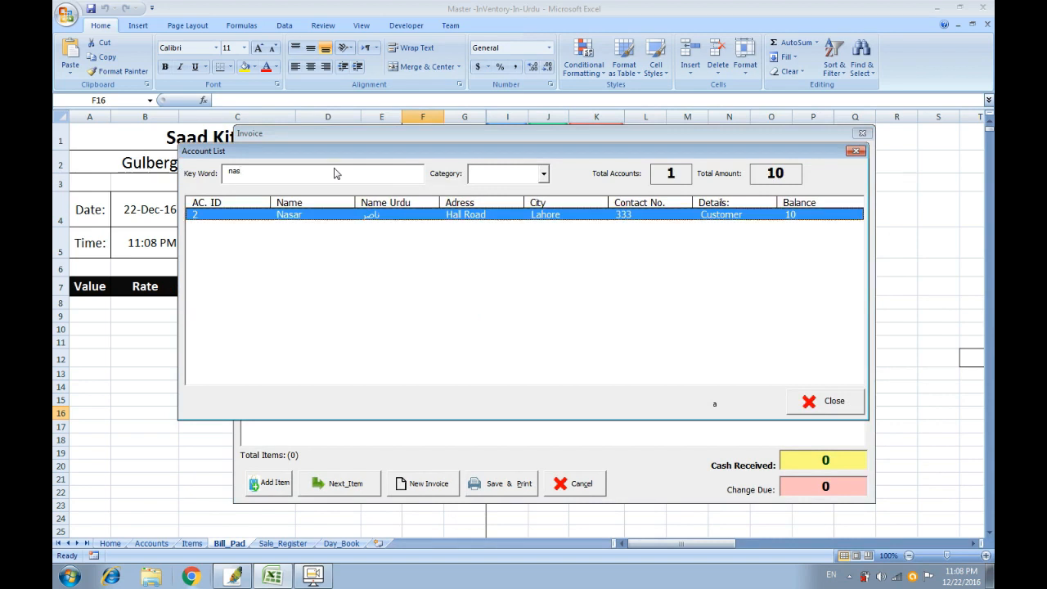
pyautogui.doubleClick(322, 216)
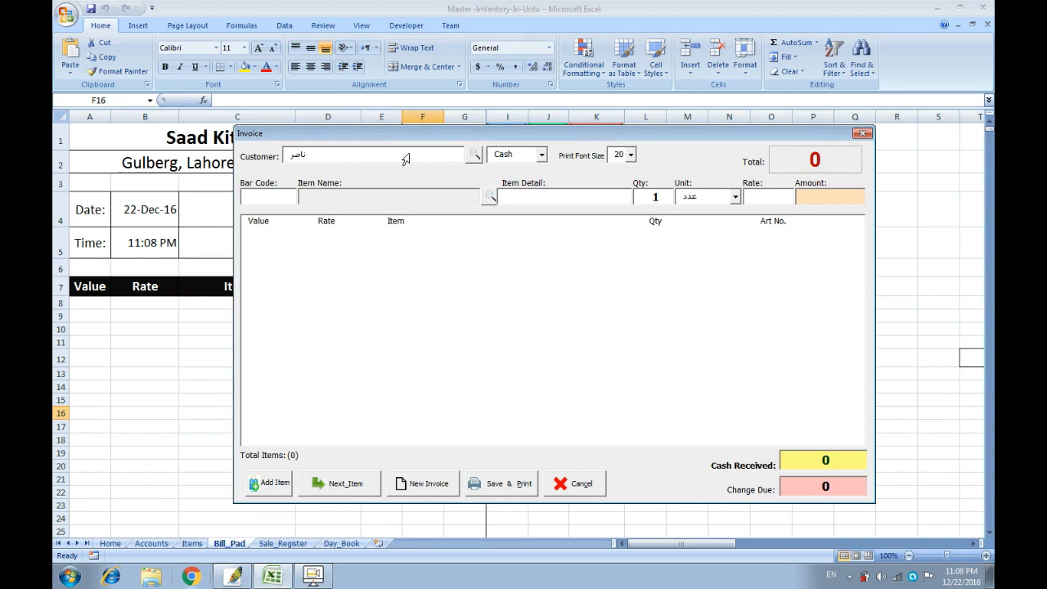
pyautogui.click(542, 156)
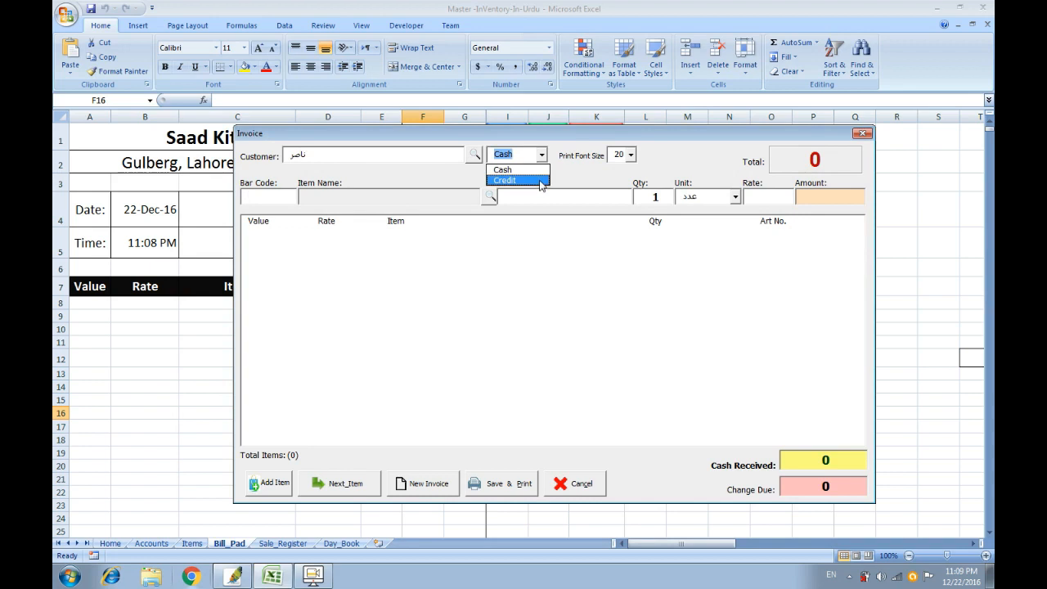
pyautogui.click(530, 171)
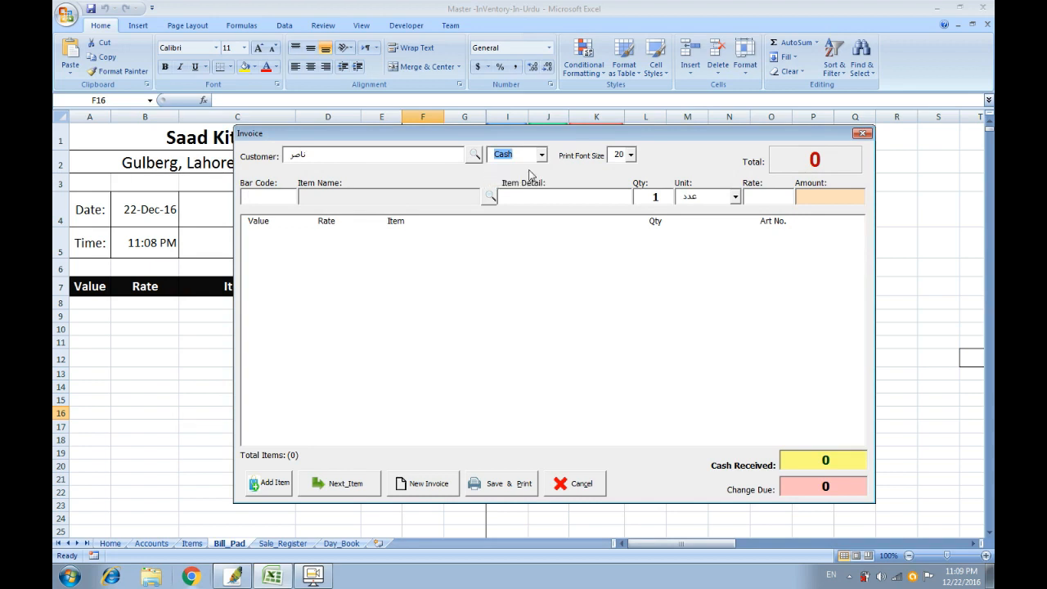
pyautogui.click(630, 155)
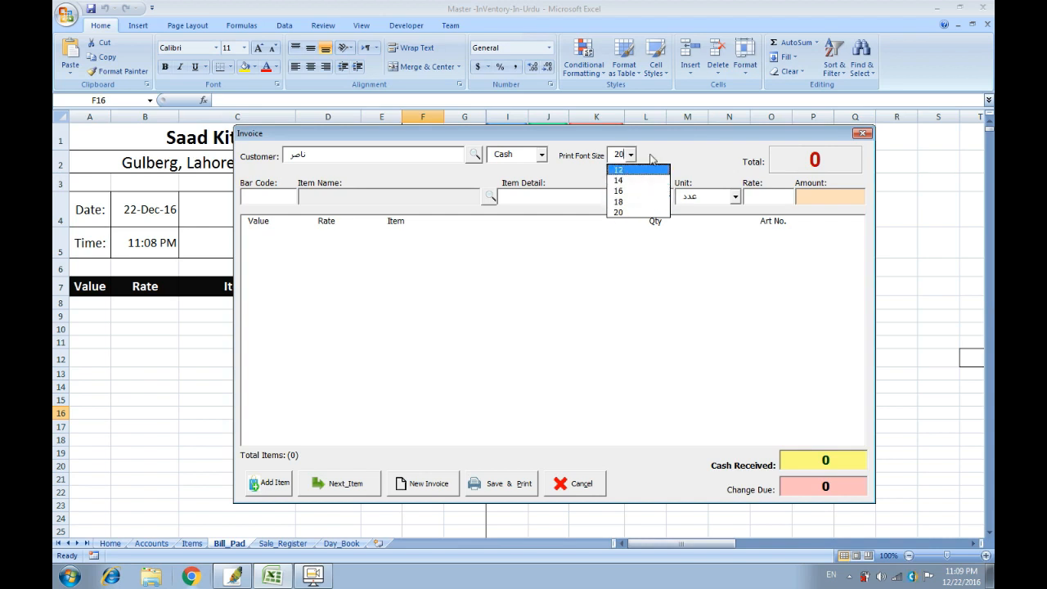
pyautogui.click(653, 165)
pyautogui.press('BackSpace')
pyautogui.press('BackSpace')
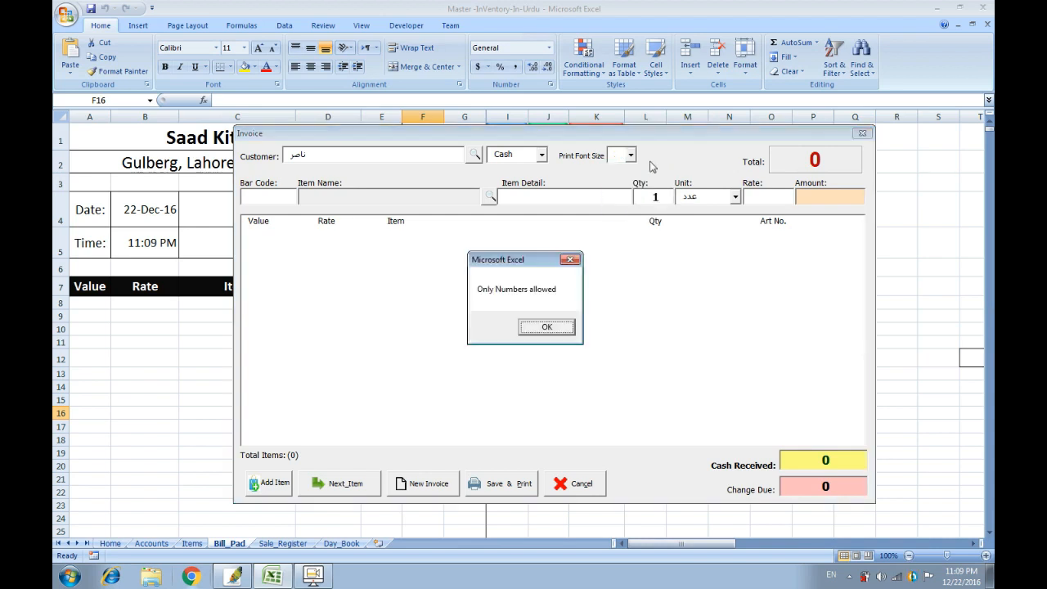
pyautogui.press('Return')
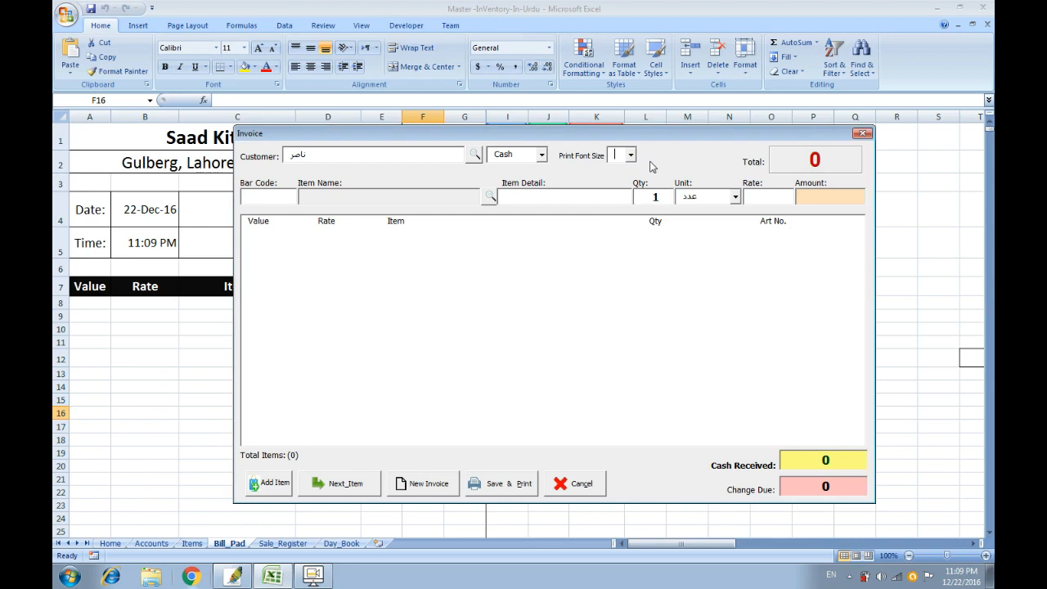
pyautogui.write('32')
pyautogui.click(631, 156)
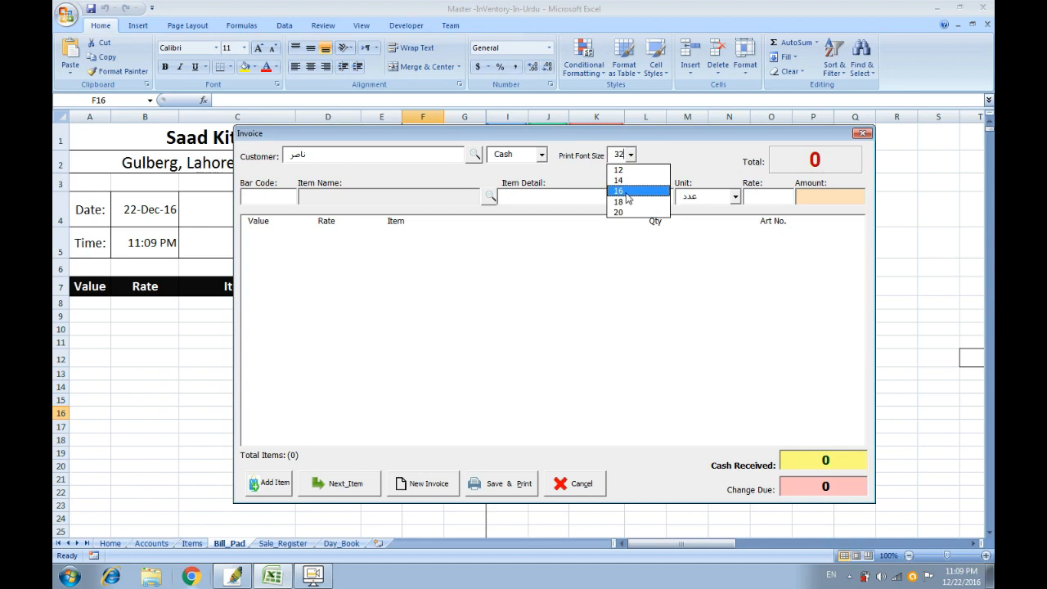
pyautogui.click(629, 212)
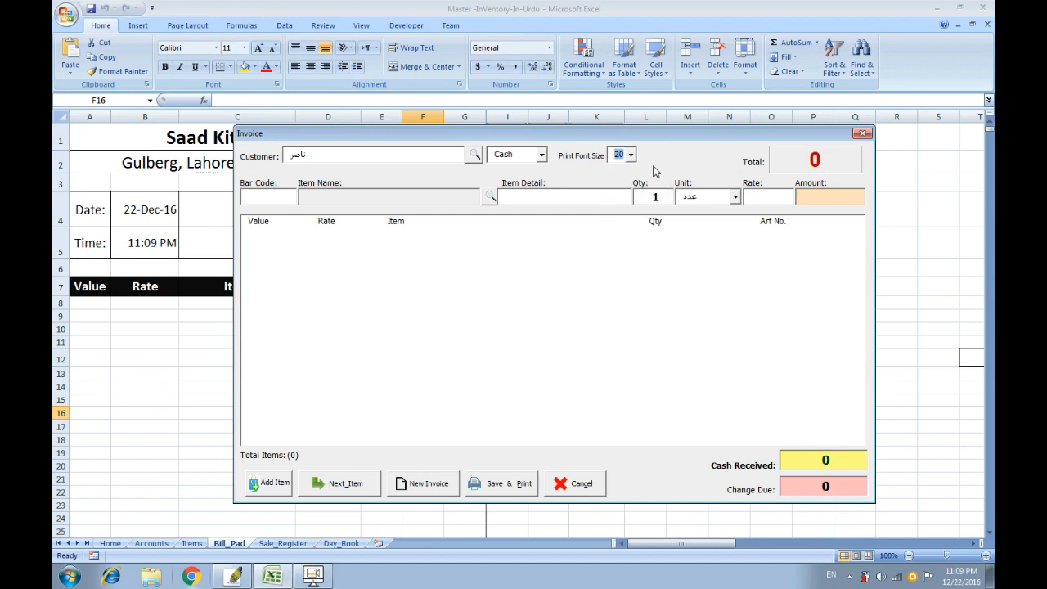
pyautogui.click(283, 196)
# Enter 2000, then search Items for 'my' and pick Mybook (میری کتاب) for the invoice line.
pyautogui.write('2000')
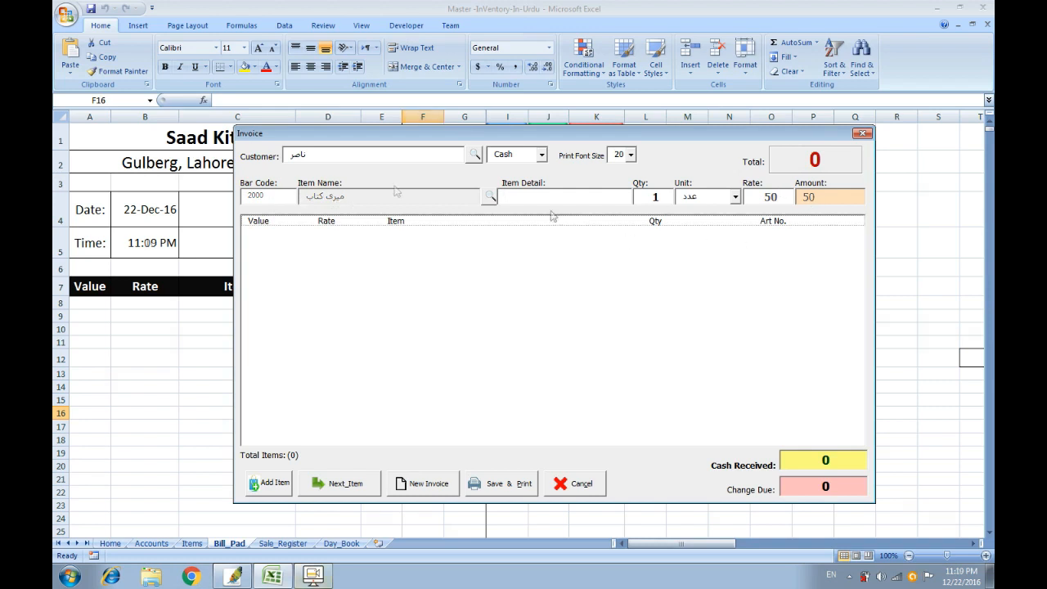
pyautogui.click(294, 194)
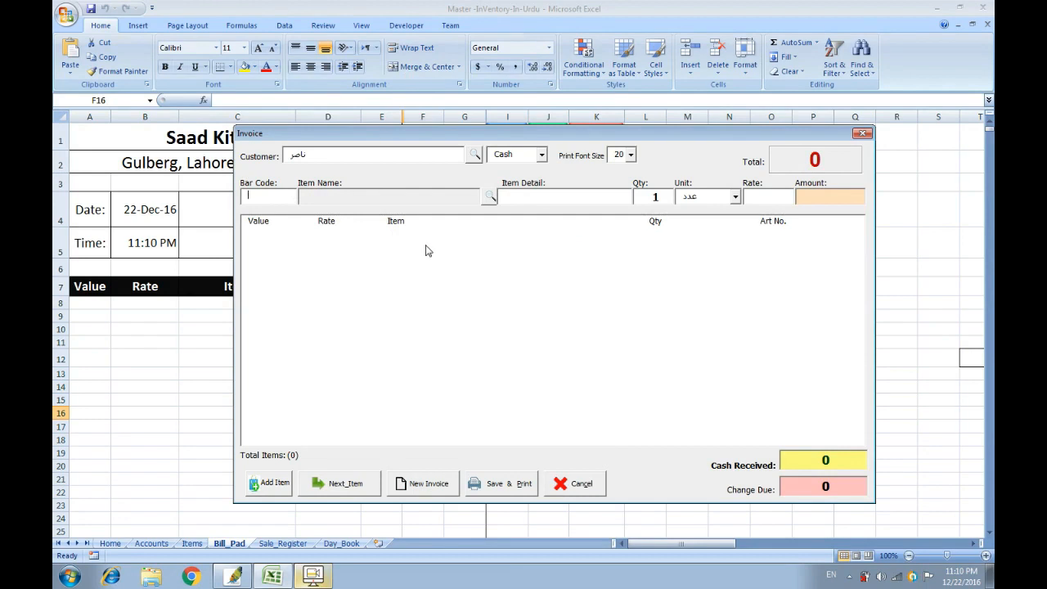
pyautogui.click(492, 198)
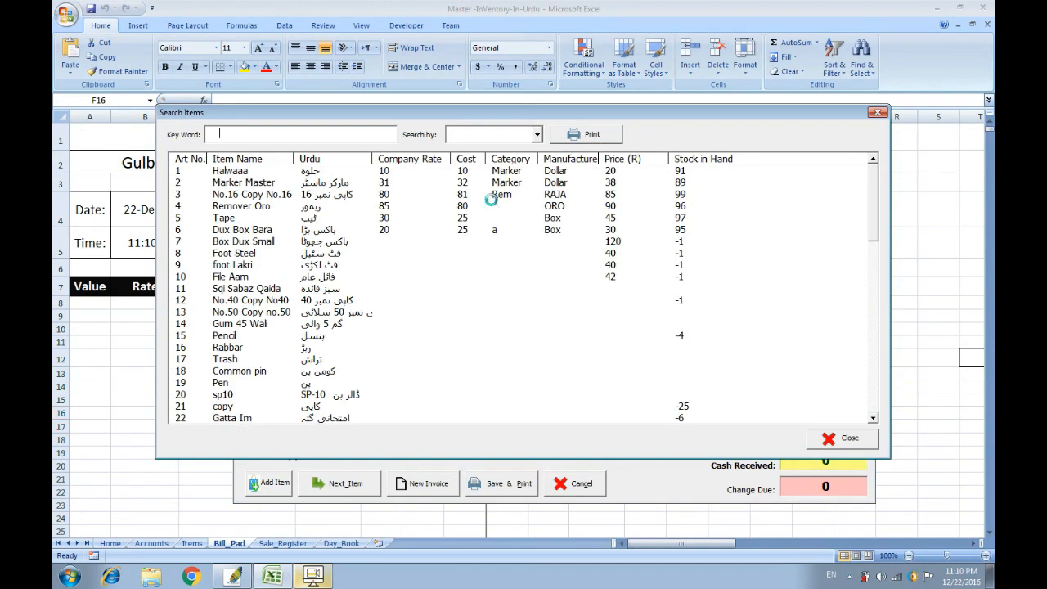
pyautogui.write('my')
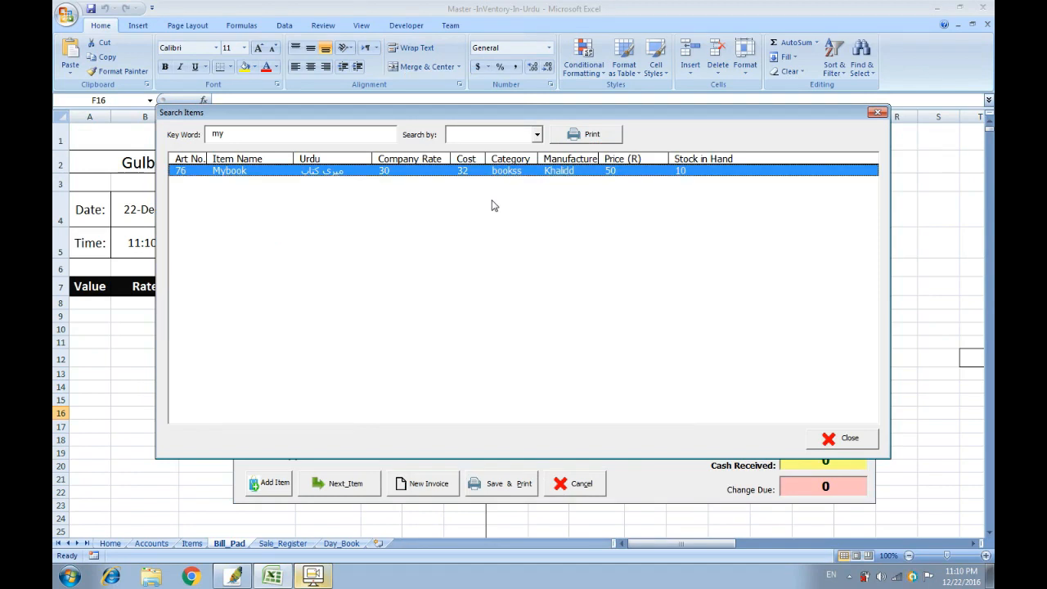
pyautogui.doubleClick(446, 170)
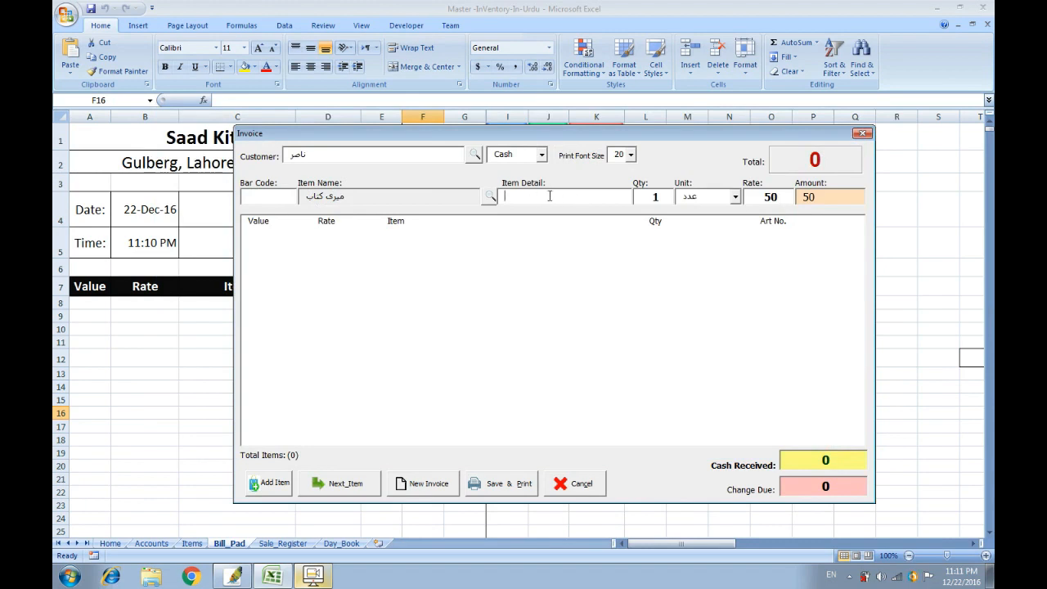
# Give the Mybook line detail 'new', quantity 2, unit عدد, rate 50, and add it to the invoice.
pyautogui.write('new')
pyautogui.press('BackSpace')
pyautogui.write('2')
pyautogui.click(737, 199)
pyautogui.moveTo(737, 252); pyautogui.dragTo(738, 227)
pyautogui.click(712, 209)
pyautogui.doubleClick(766, 196)
pyautogui.press('Return')
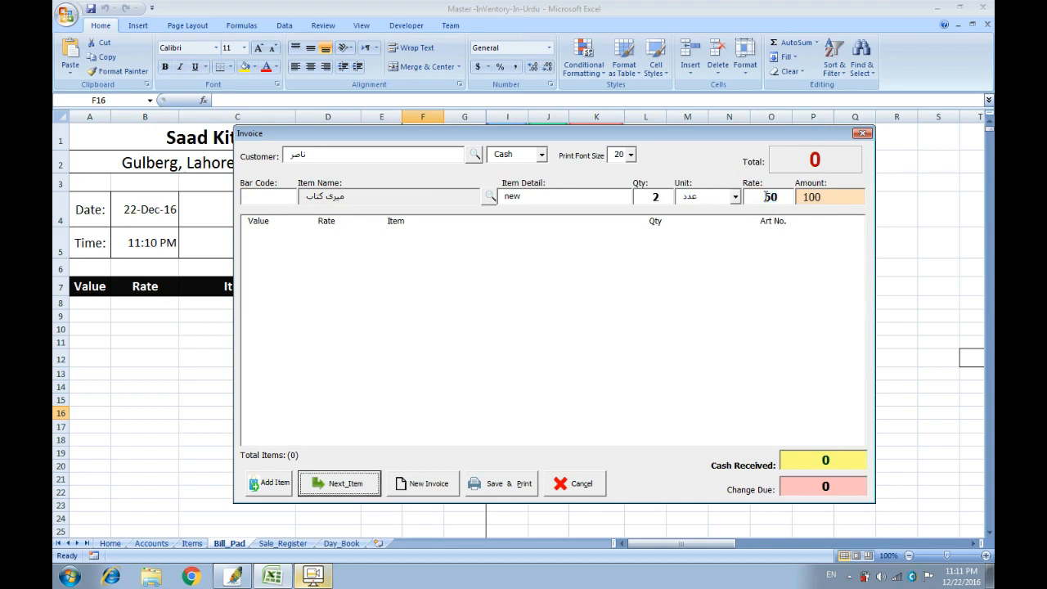
pyautogui.click(368, 484)
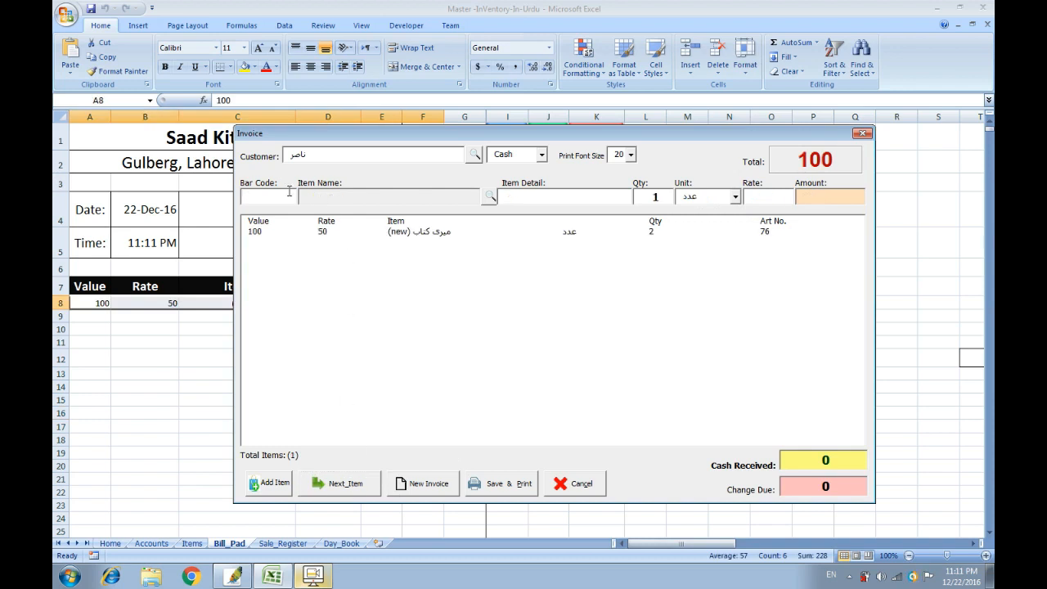
# Add Remover Oro (ریمور) to the invoice with quantity 2.
pyautogui.click(490, 198)
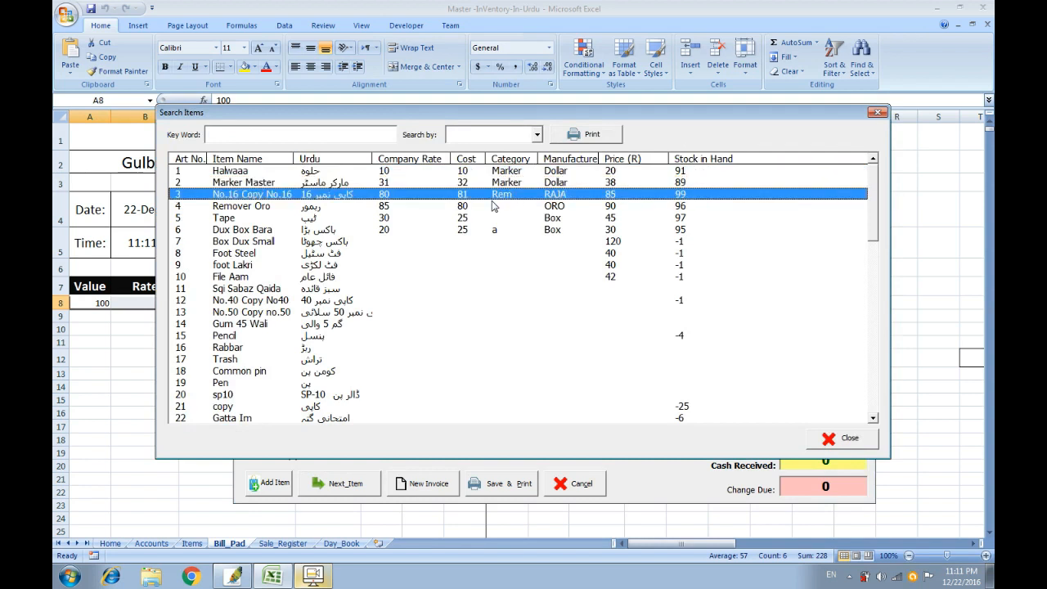
pyautogui.doubleClick(493, 205)
pyautogui.press('Tab')
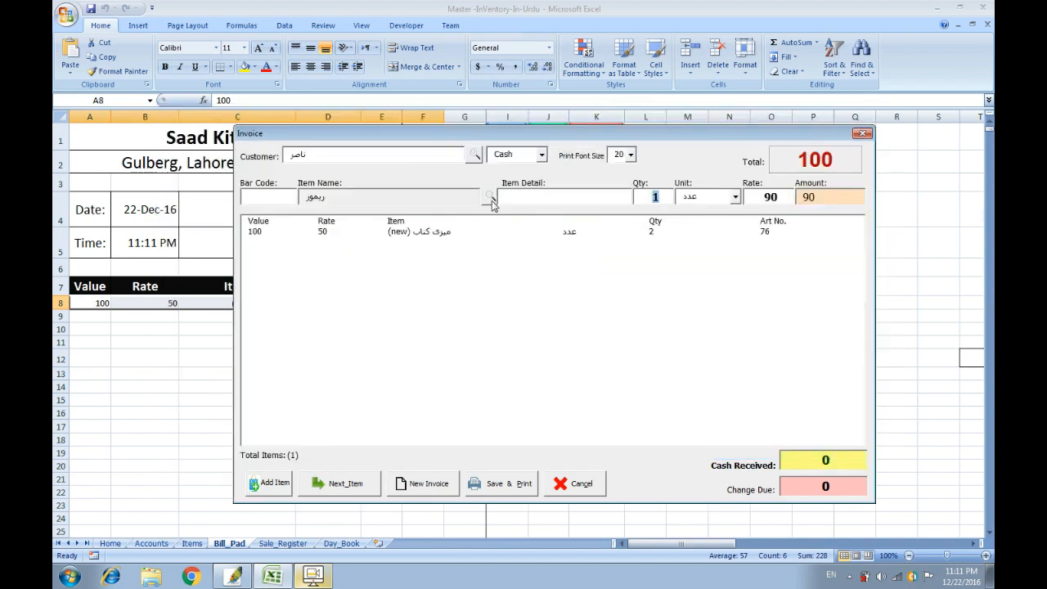
pyautogui.write('2')
pyautogui.press('Tab')
pyautogui.press('Tab')
pyautogui.press('Tab')
pyautogui.press('Return')
# Add File Aam (فائل عام) with detail 'new', rate 40 and quantity 3.
pyautogui.click(491, 201)
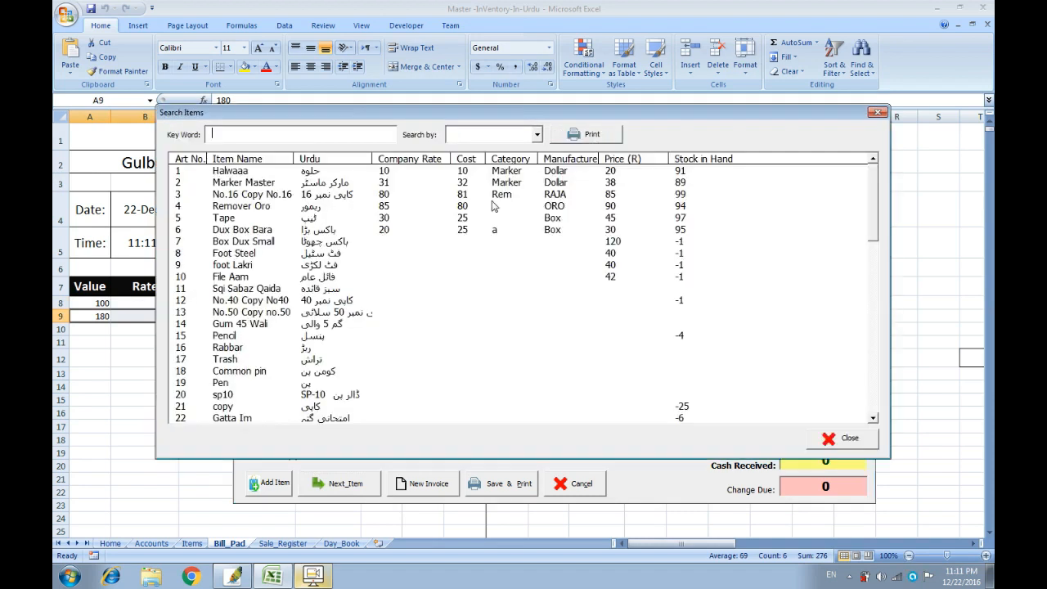
pyautogui.press('Down')
pyautogui.press('Down')
pyautogui.press('Down')
pyautogui.press('Down')
pyautogui.press('Down')
pyautogui.press('Down')
pyautogui.press('Down')
pyautogui.press('Down')
pyautogui.press('Down')
pyautogui.press('Down')
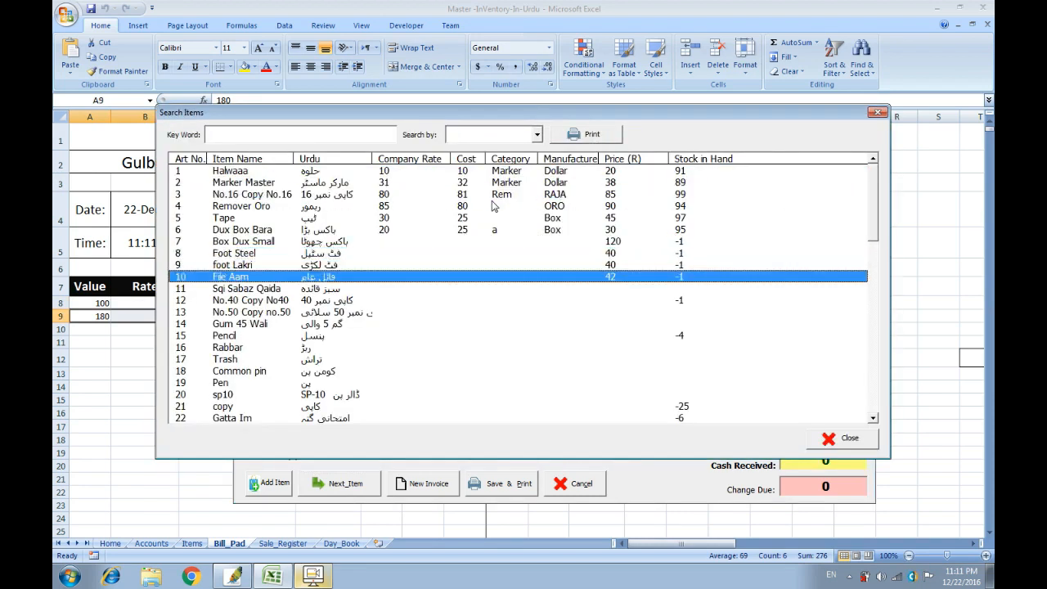
pyautogui.press('Return')
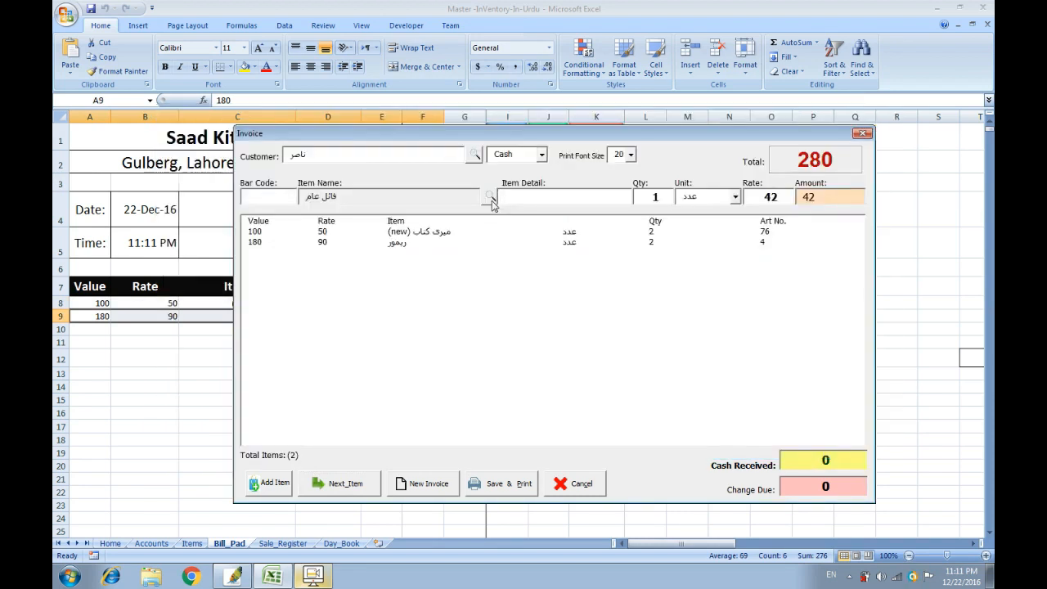
pyautogui.write('new')
pyautogui.press('Tab')
pyautogui.press('Tab')
pyautogui.press('Tab')
pyautogui.write('40')
pyautogui.click(658, 200)
pyautogui.press('BackSpace')
pyautogui.write('3')
pyautogui.press('Tab')
pyautogui.press('Tab')
pyautogui.press('Tab')
pyautogui.press('Return')
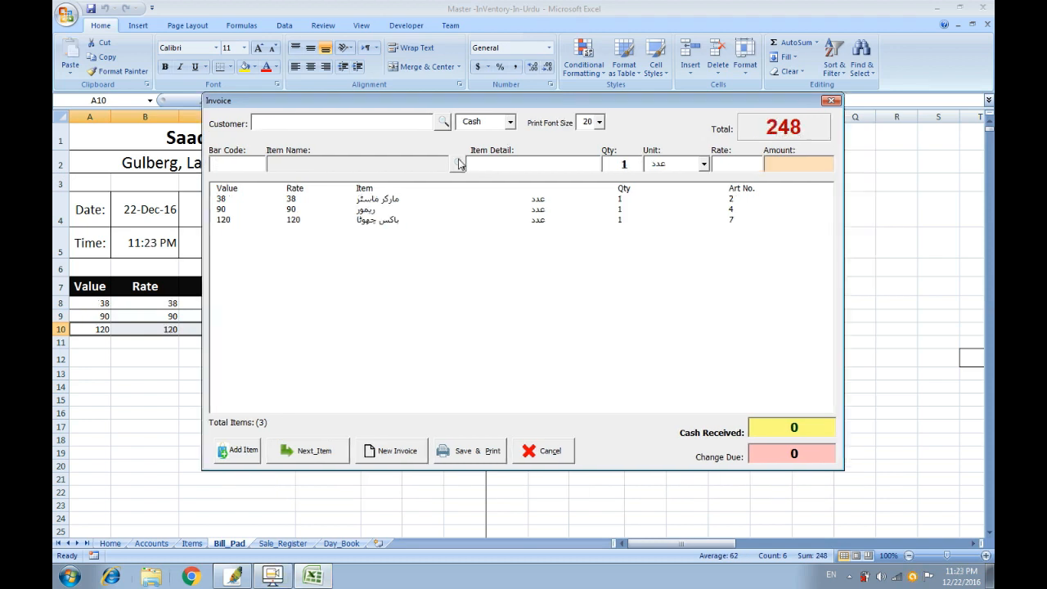
# Remove the invoice line priced 90 and confirm the message.
pyautogui.click(366, 210)
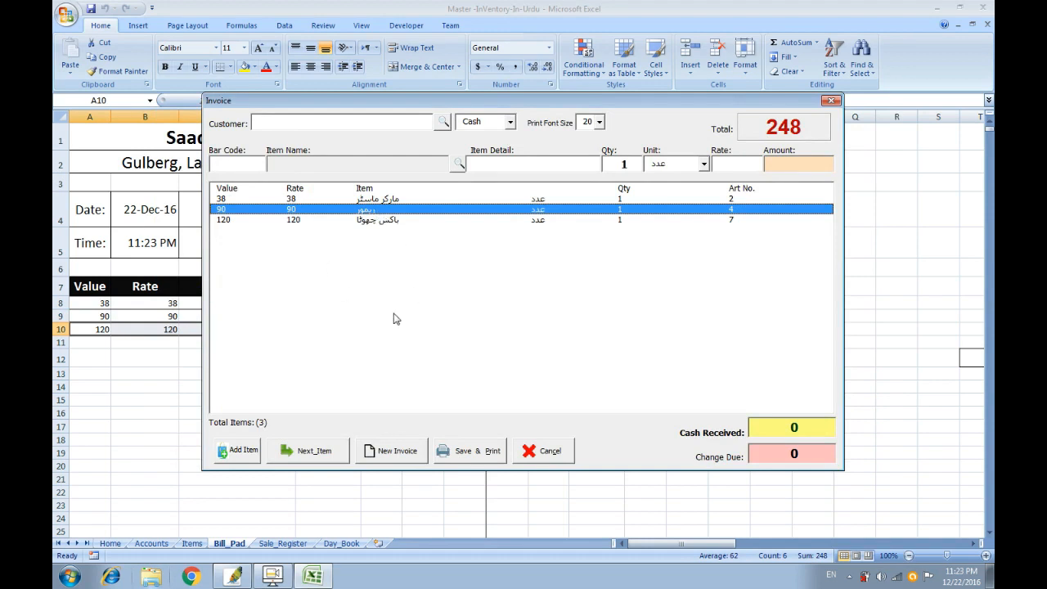
pyautogui.press('Return')
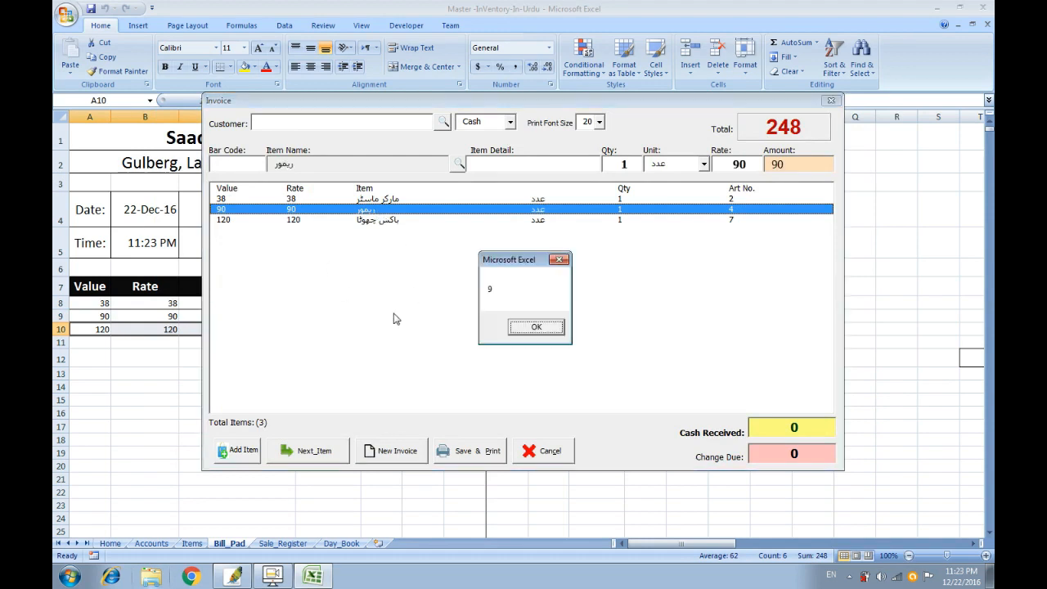
pyautogui.press('Return')
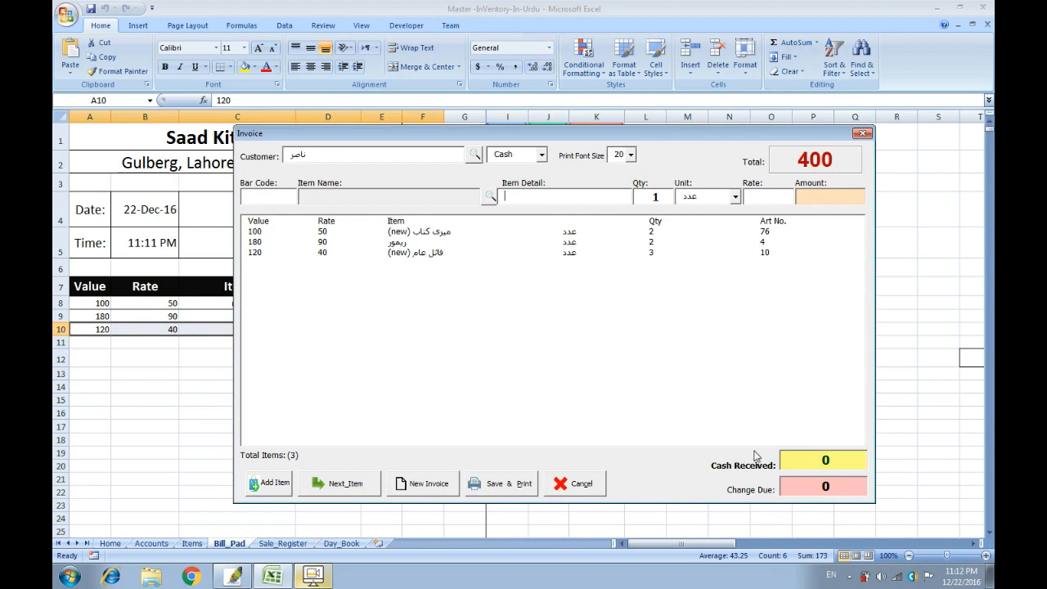
# Enter 500 as cash received and save and print the bill.
pyautogui.press('BackSpace')
pyautogui.write('500')
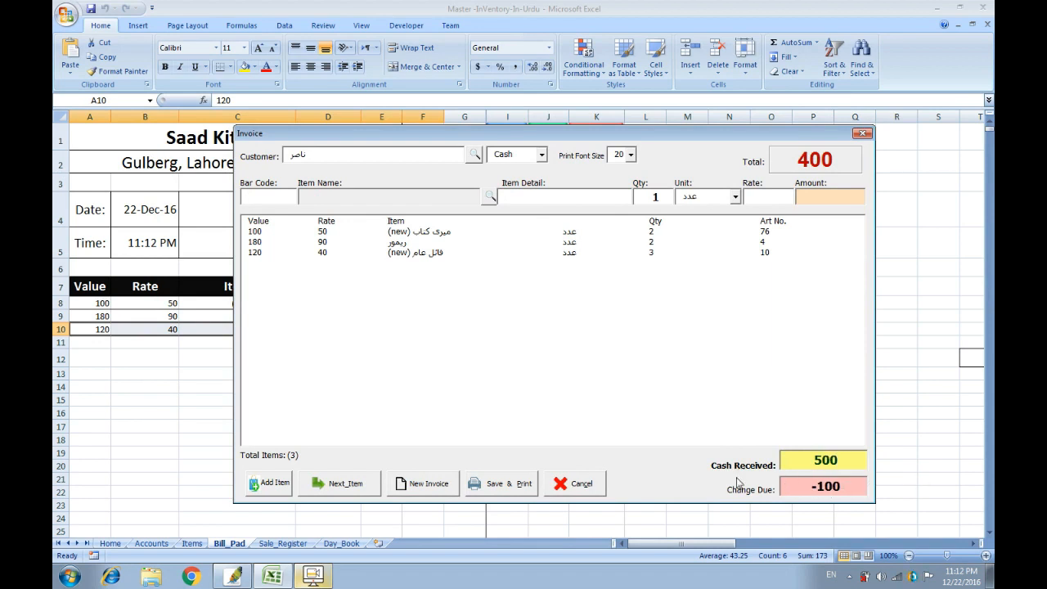
pyautogui.click(501, 486)
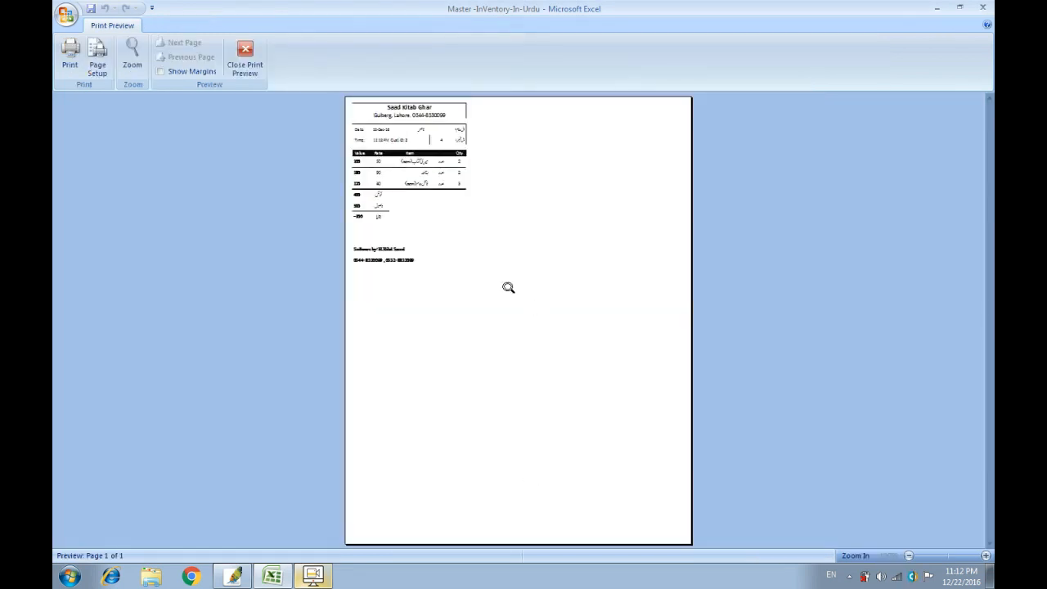
# Set the bill's print scaling to 100% in Page Setup.
pyautogui.click(509, 288)
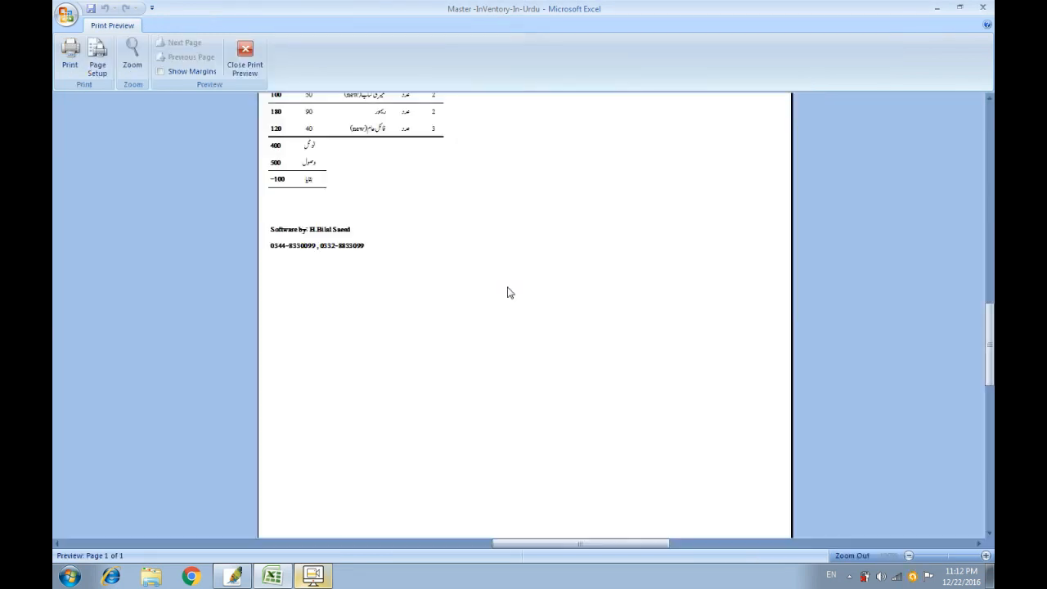
pyautogui.moveTo(991, 347); pyautogui.dragTo(991, 257)
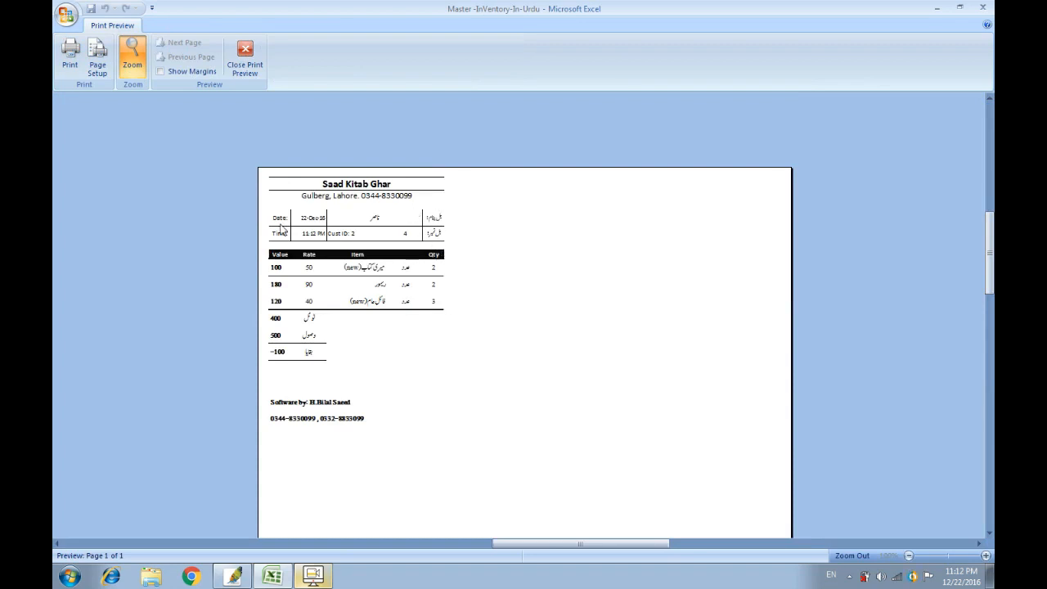
pyautogui.click(98, 62)
pyautogui.doubleClick(320, 223)
pyautogui.write('100')
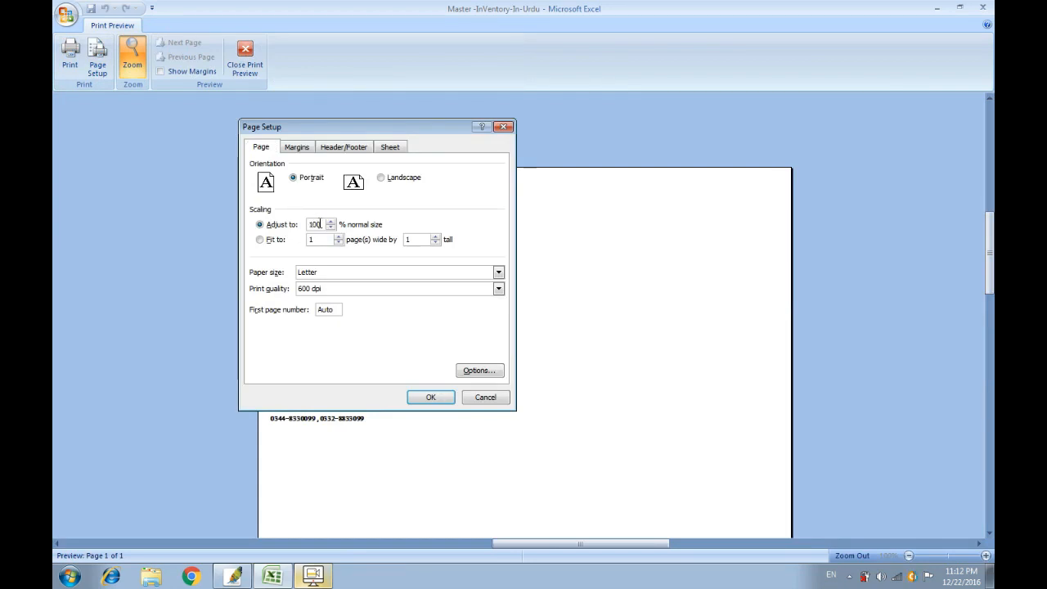
pyautogui.click(428, 397)
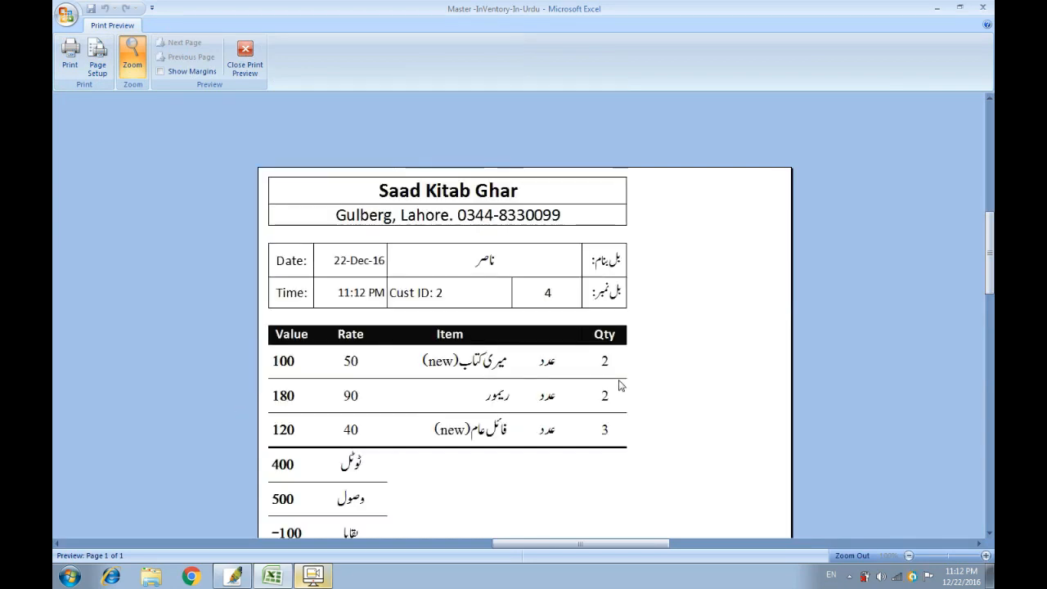
# Raise the bill's left margin to 0.5 in Page Setup.
pyautogui.click(97, 57)
pyautogui.doubleClick(324, 225)
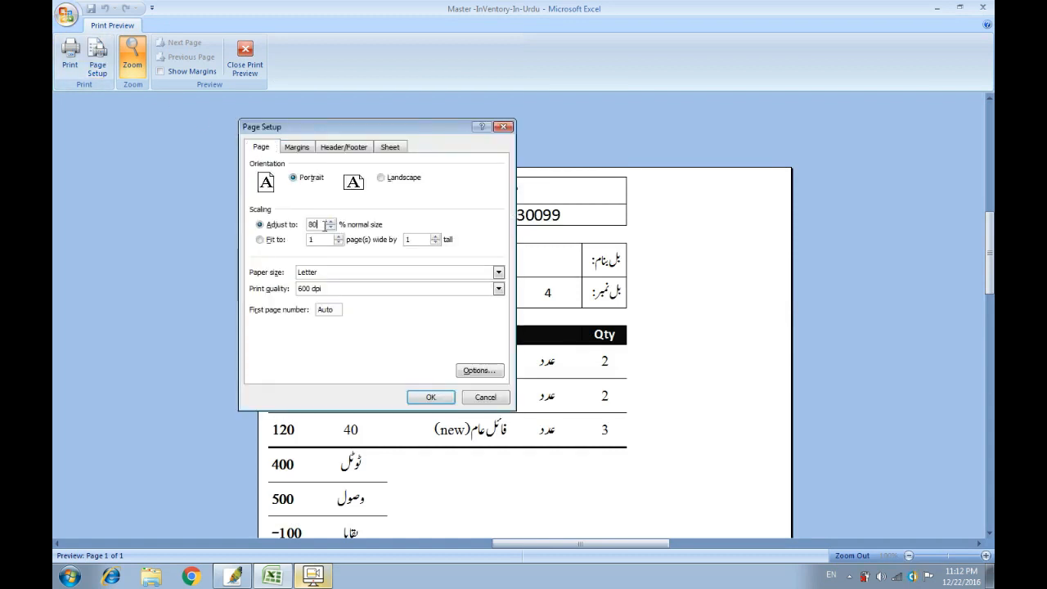
pyautogui.click(294, 149)
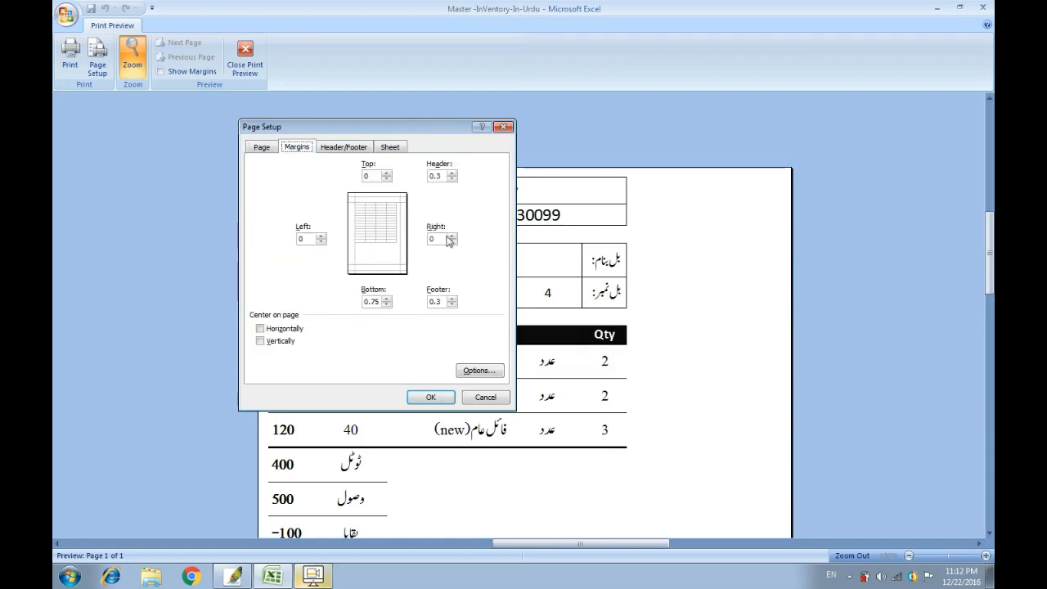
pyautogui.click(321, 235)
pyautogui.click(322, 235)
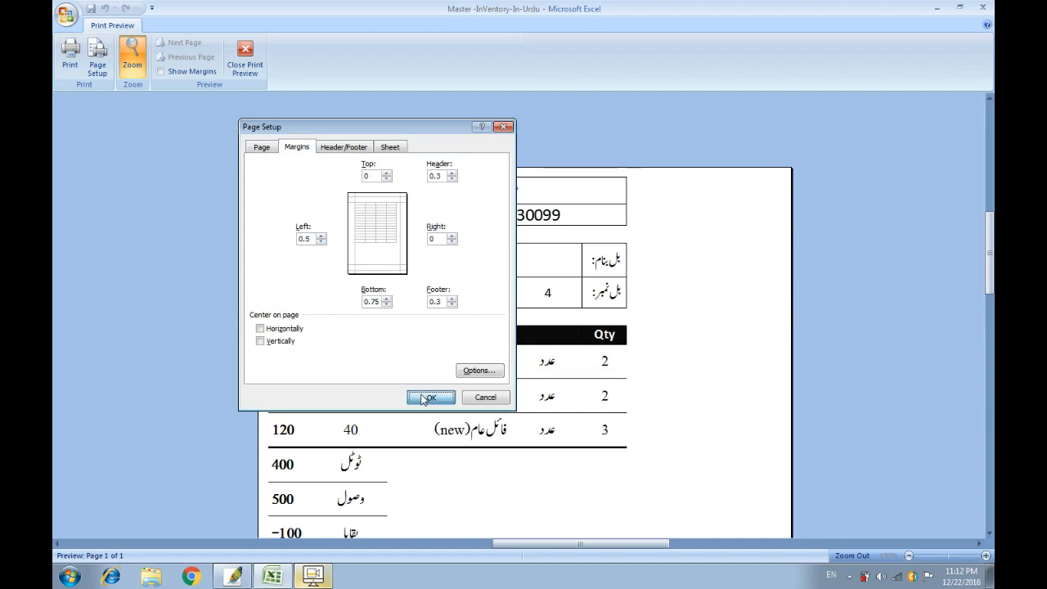
pyautogui.click(430, 397)
# Review the adjusted bill in the preview and close print preview.
pyautogui.click(551, 342)
pyautogui.click(522, 316)
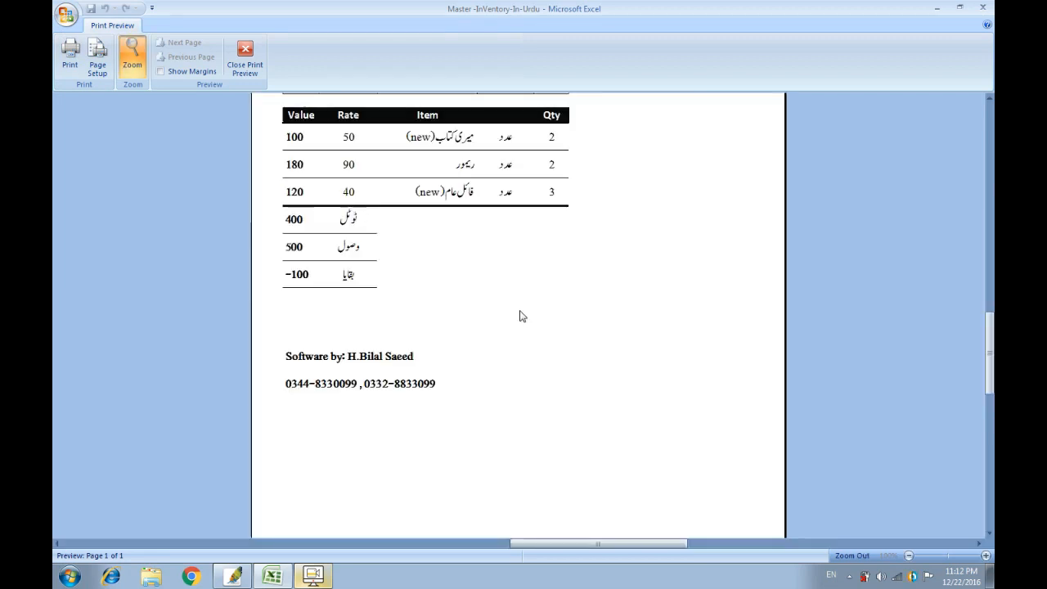
pyautogui.moveTo(990, 372); pyautogui.dragTo(990, 306)
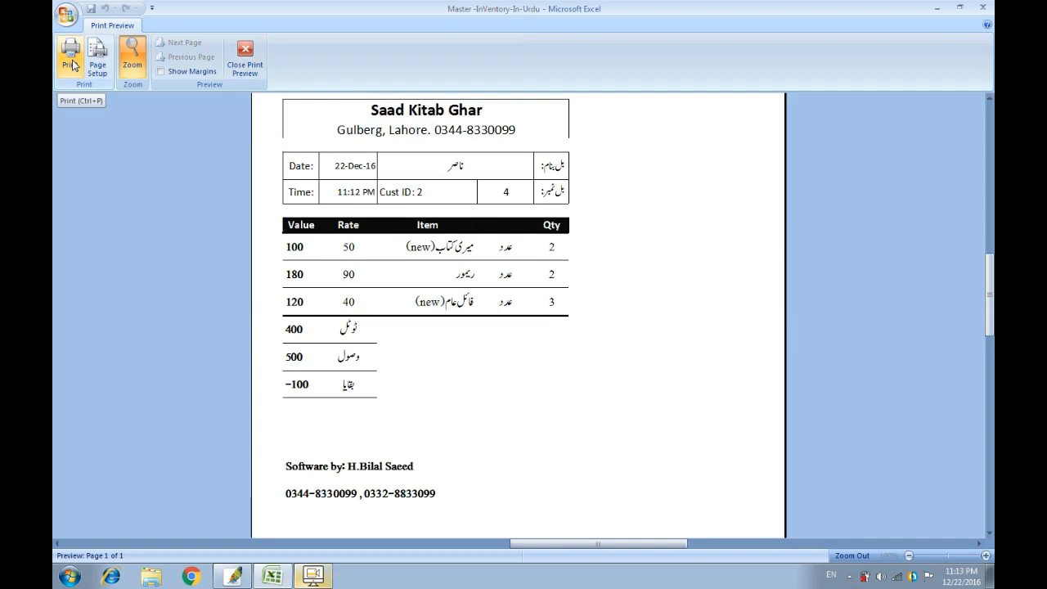
pyautogui.click(245, 66)
# Dismiss the Invoice form without a new bill and switch to the Sale_Register sheet.
pyautogui.click(558, 217)
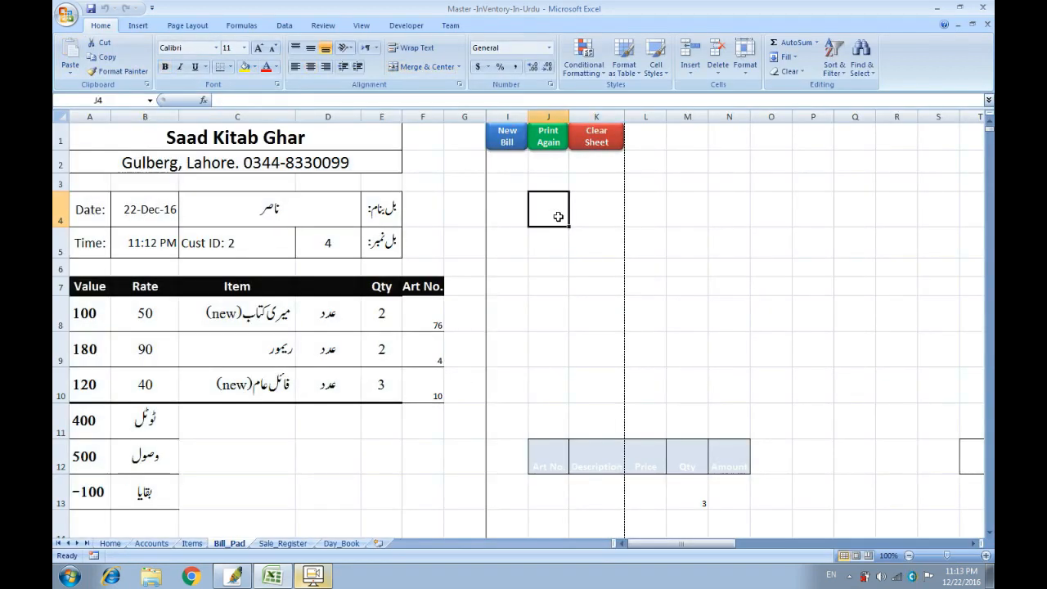
pyautogui.click(513, 135)
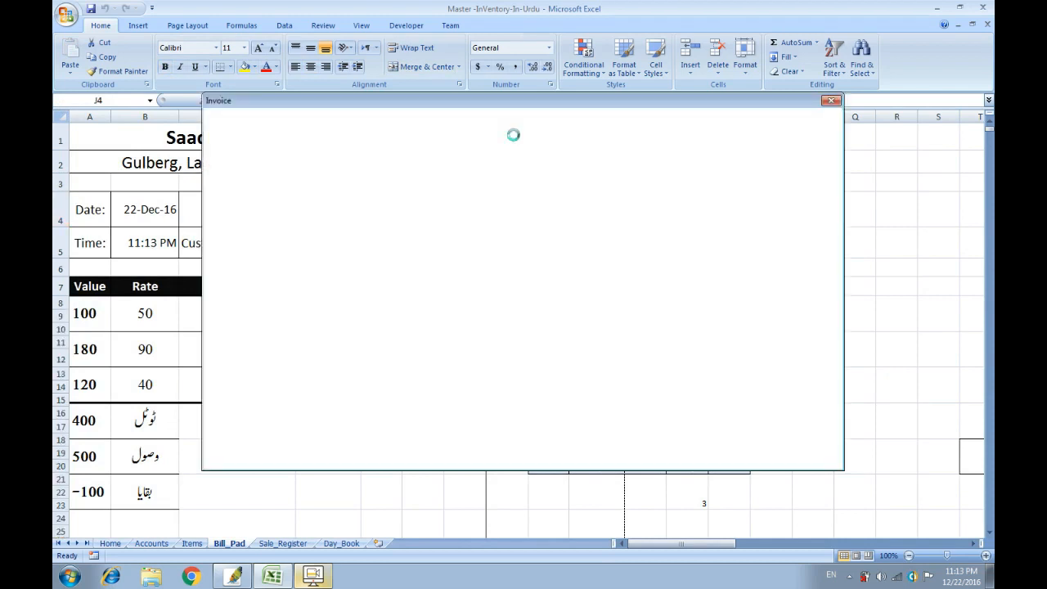
pyautogui.click(543, 452)
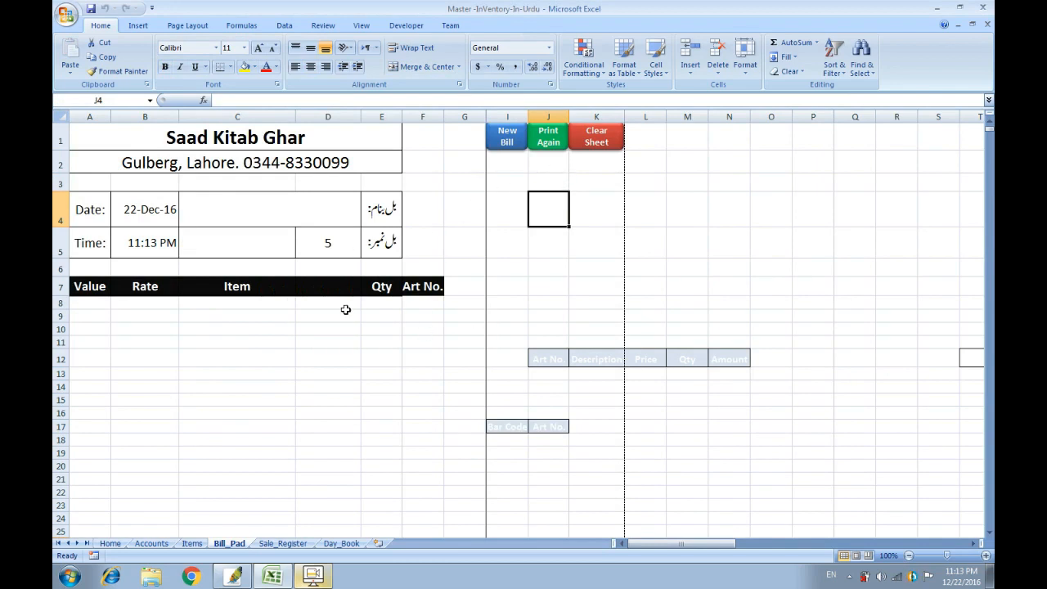
pyautogui.click(511, 141)
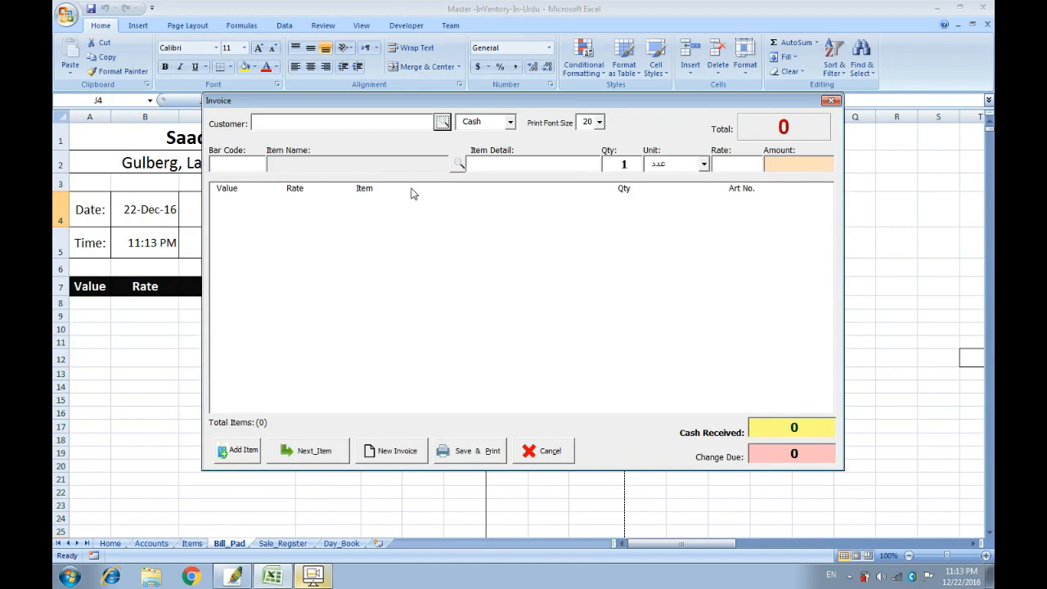
pyautogui.click(543, 451)
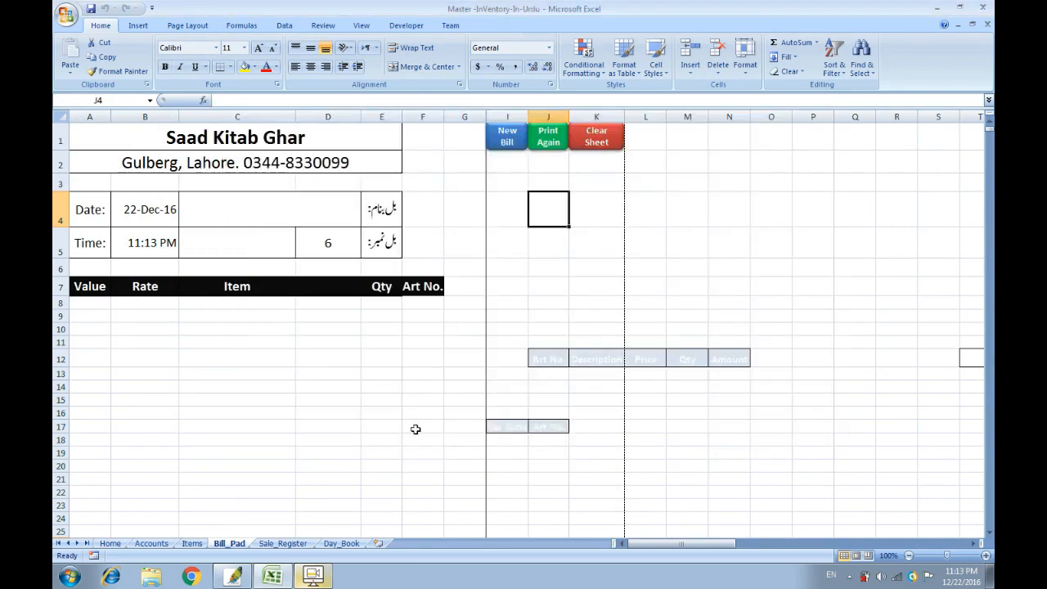
pyautogui.click(283, 543)
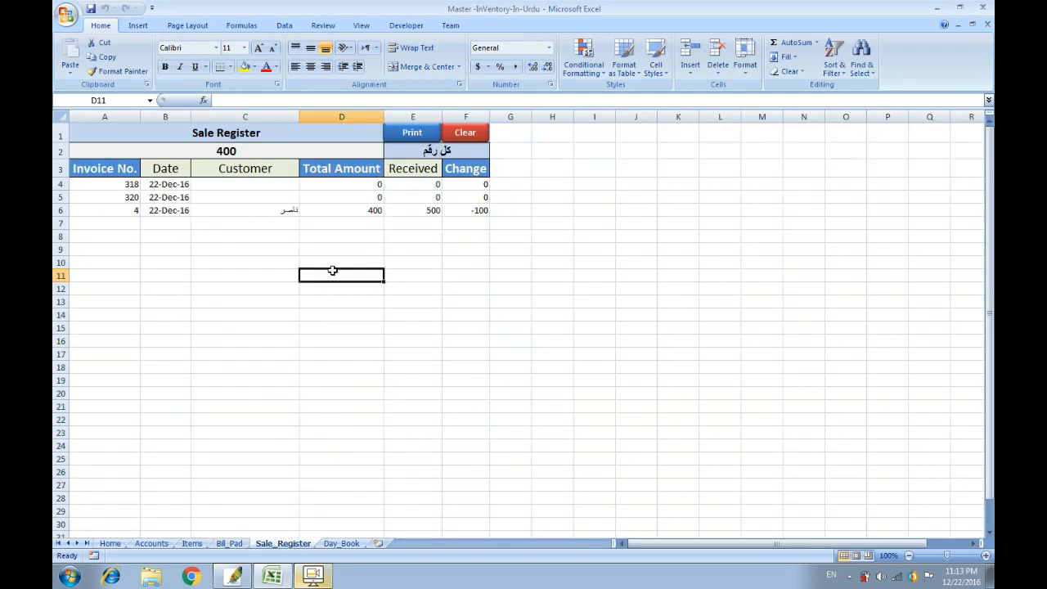
# Check the row 6 sale (total, received, -100 change) and the A2 total formula.
pyautogui.click(132, 213)
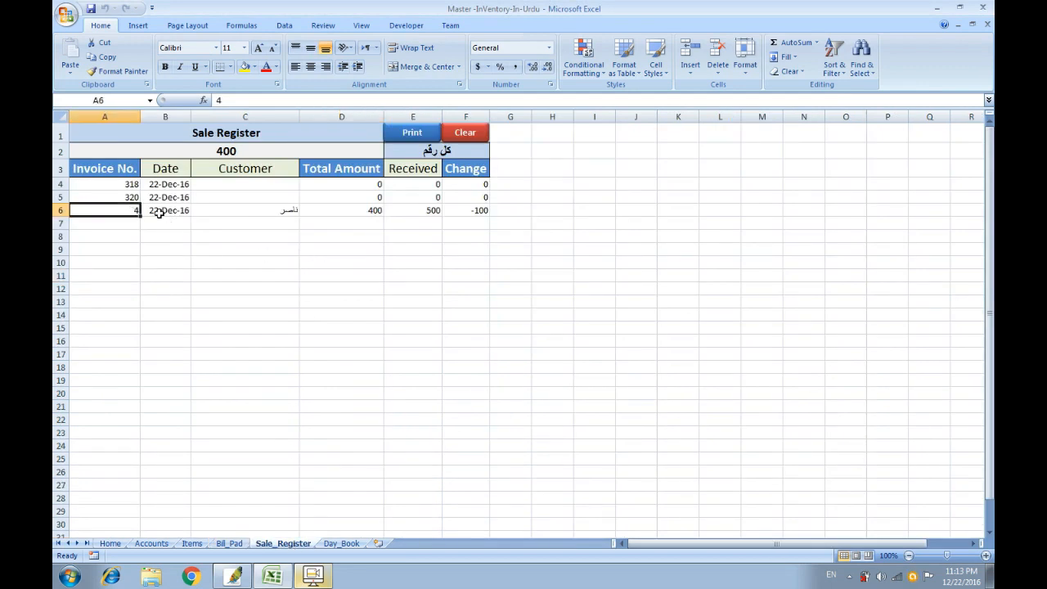
pyautogui.click(157, 211)
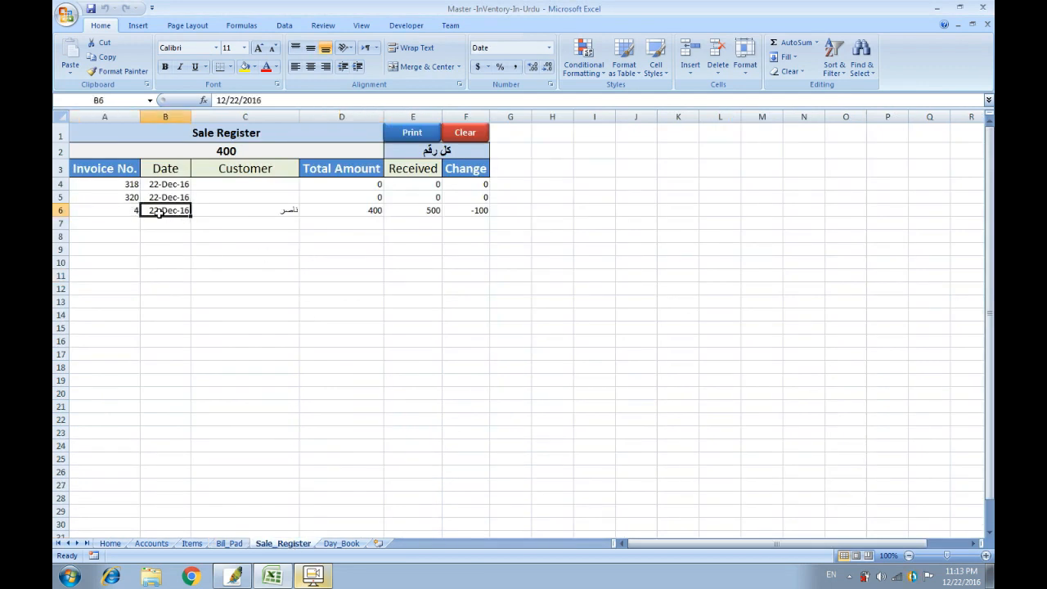
pyautogui.click(248, 214)
pyautogui.click(364, 211)
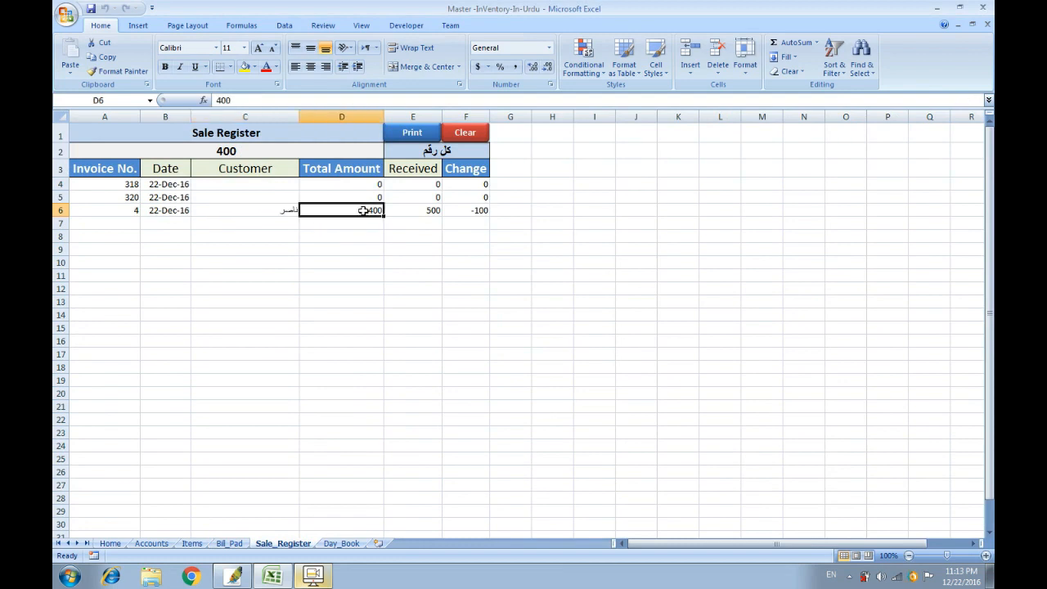
pyautogui.click(427, 212)
pyautogui.click(479, 211)
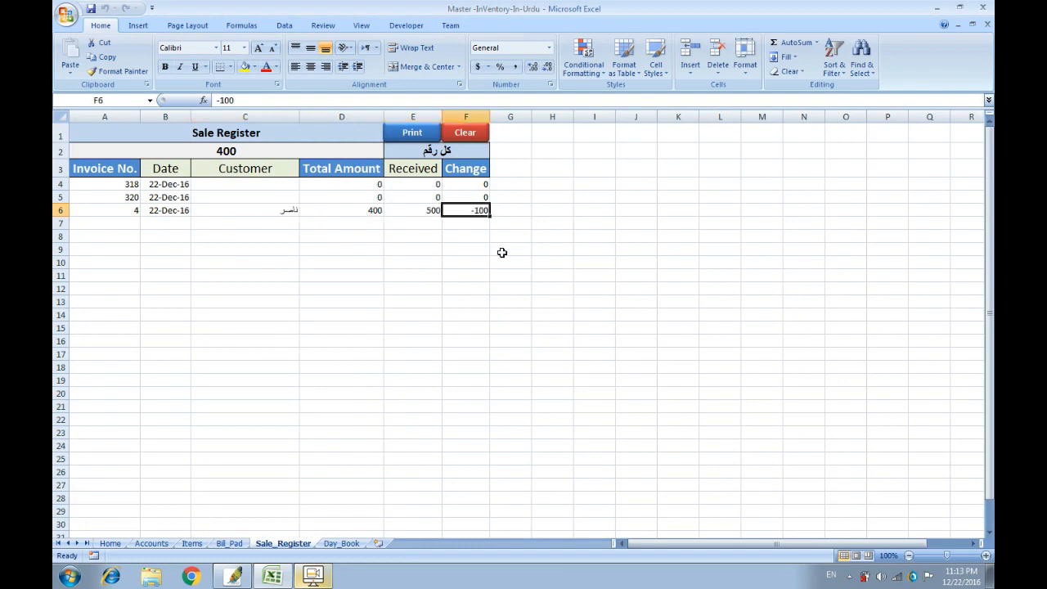
pyautogui.click(419, 152)
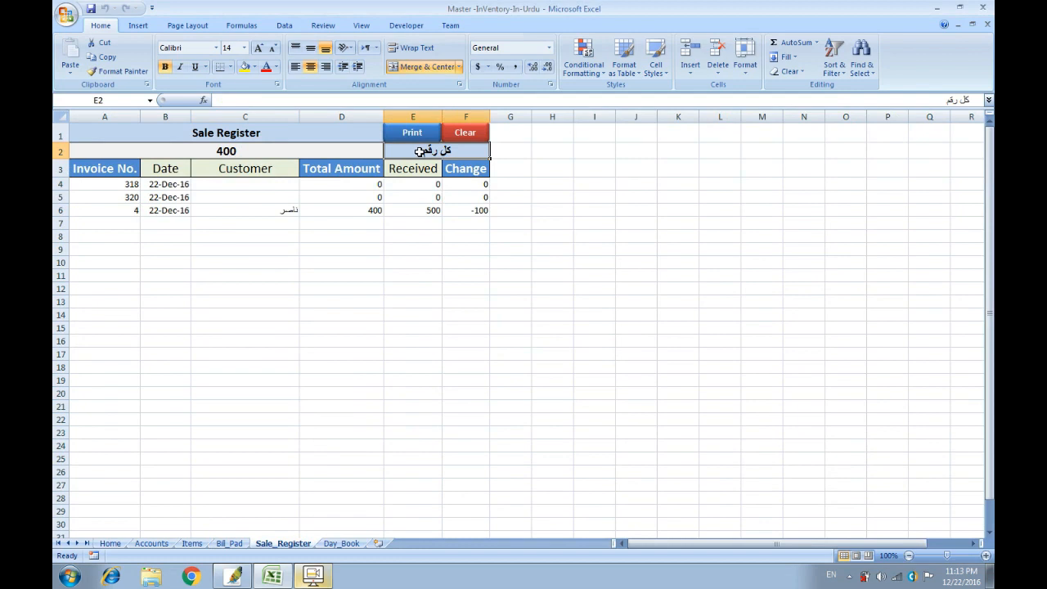
pyautogui.click(327, 143)
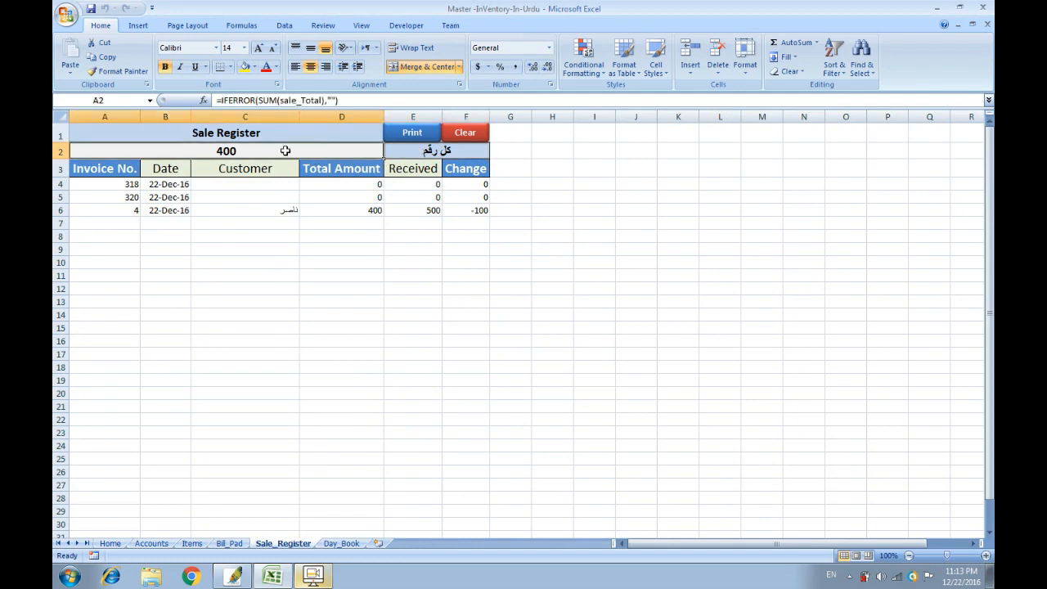
pyautogui.click(351, 278)
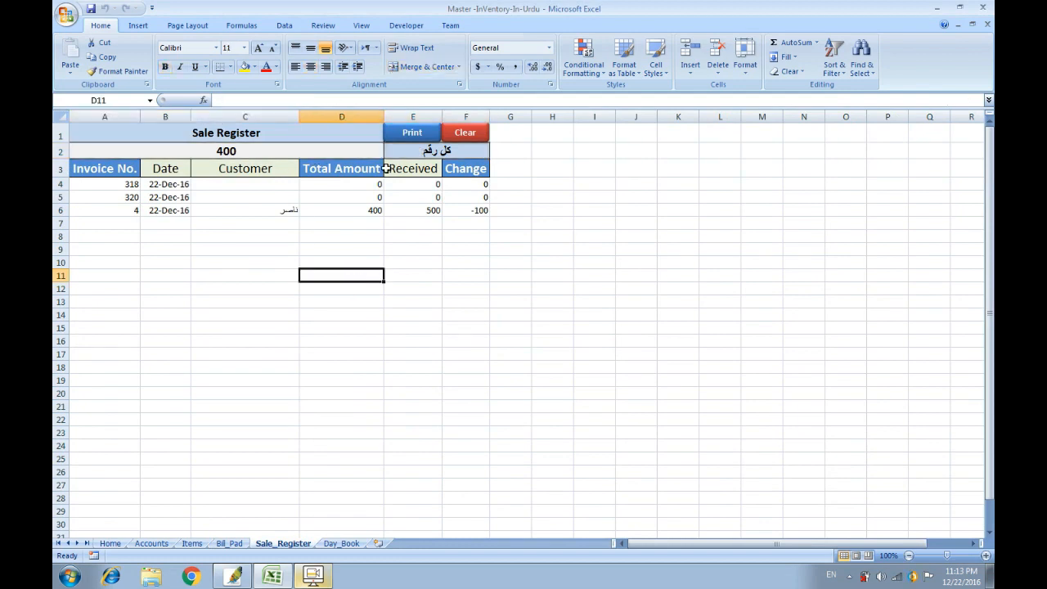
# Print the Sale Register and close its print preview.
pyautogui.click(409, 133)
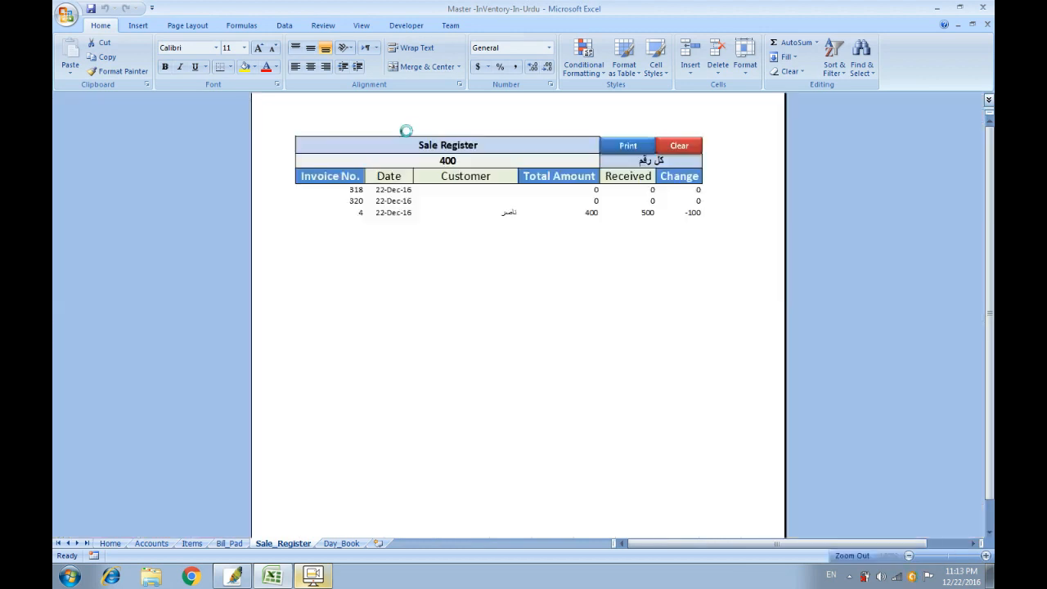
pyautogui.scroll(2, 605, 234)
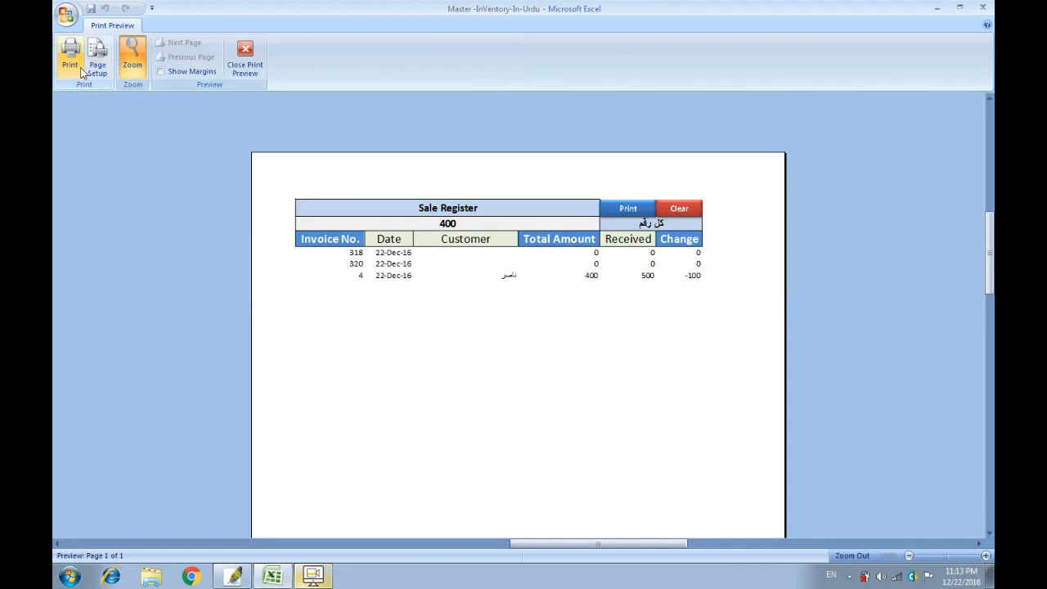
pyautogui.click(245, 59)
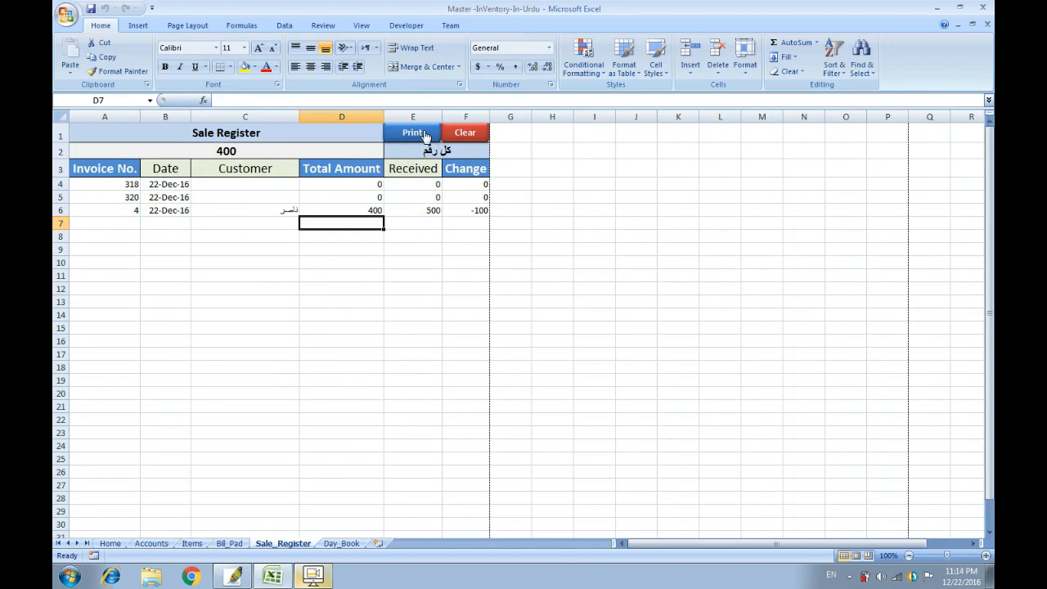
# Clear all Sale Register records, confirming with Yes, and return to the Bill_Pad sheet.
pyautogui.click(444, 318)
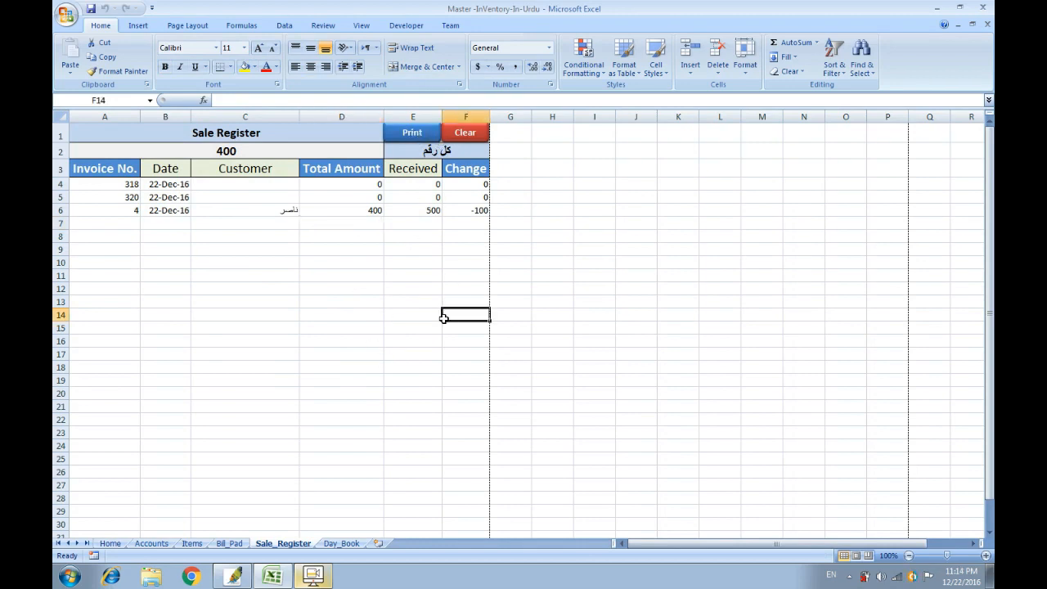
pyautogui.click(459, 135)
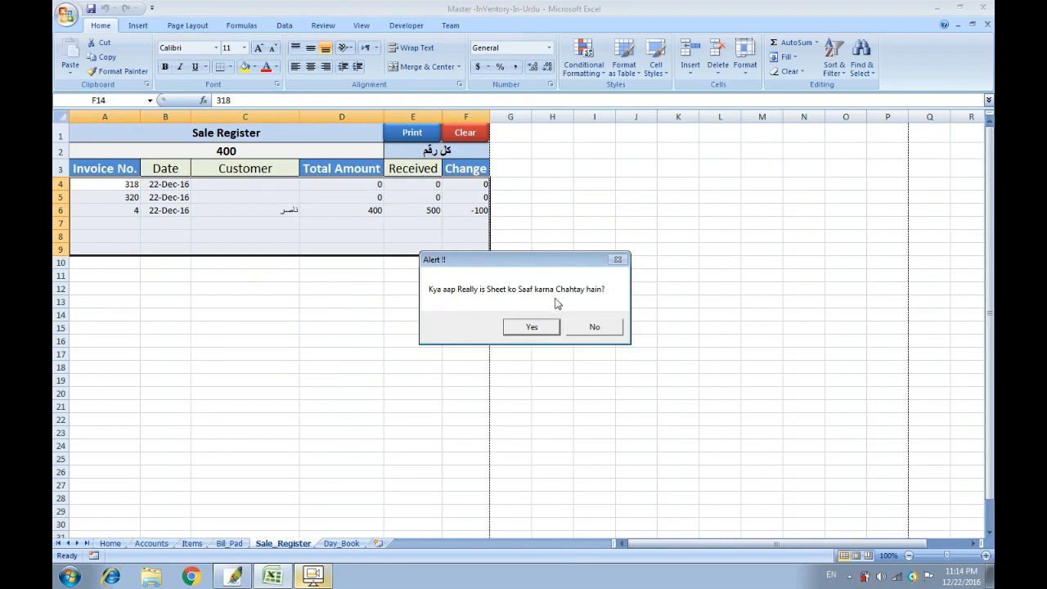
pyautogui.click(522, 331)
pyautogui.click(419, 329)
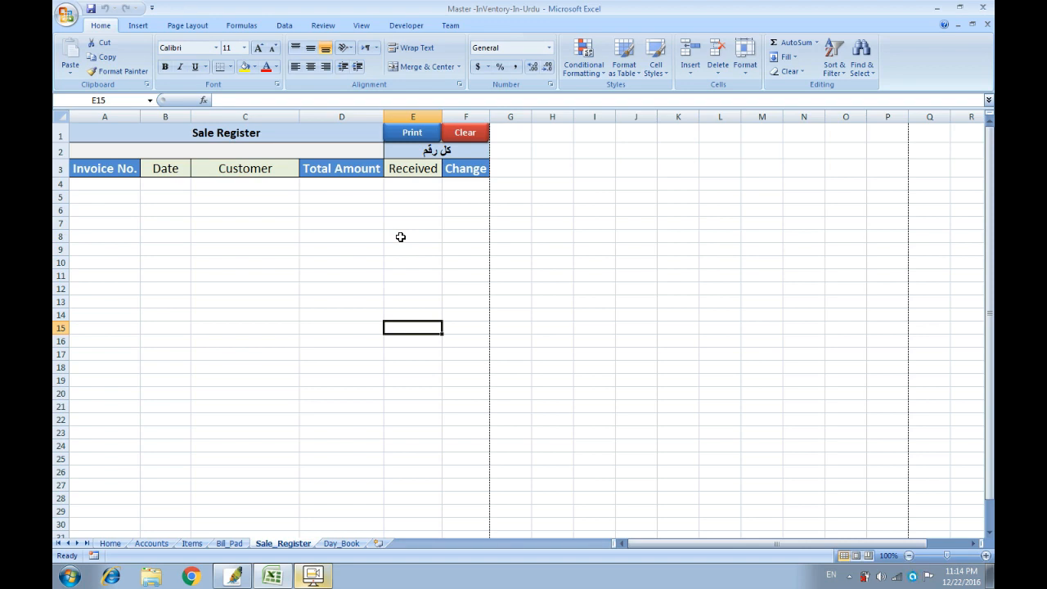
pyautogui.click(379, 380)
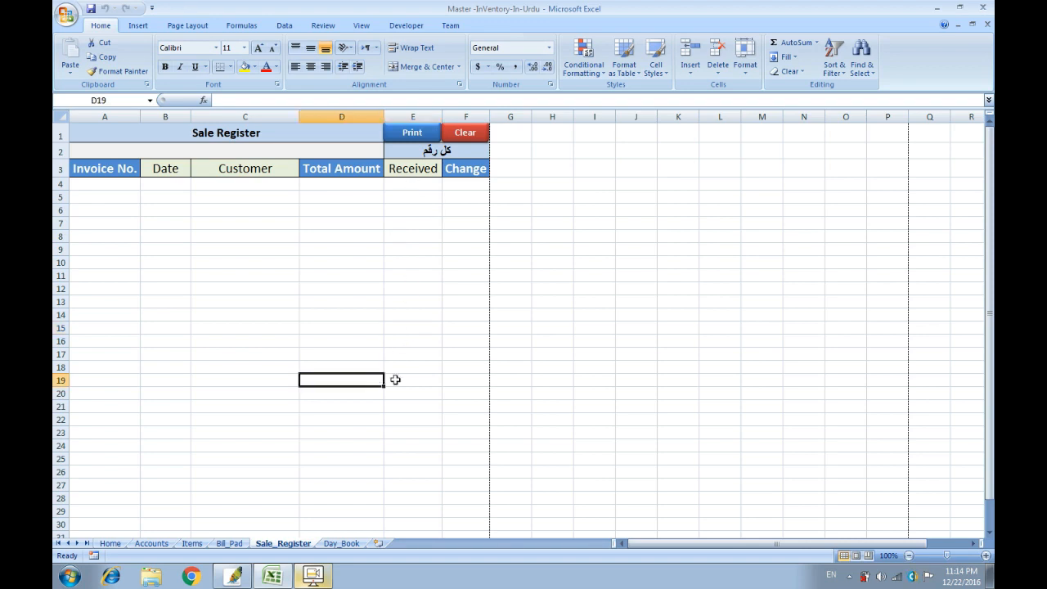
pyautogui.click(229, 544)
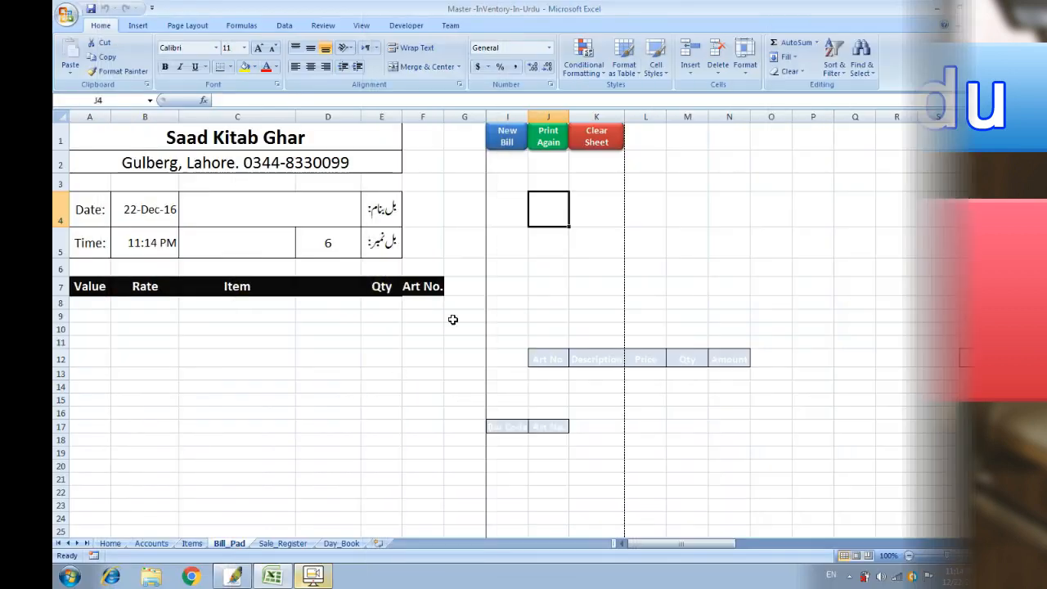
# Start a new bill for the first customer with 10 Marker Master.
pyautogui.click(497, 136)
pyautogui.click(442, 123)
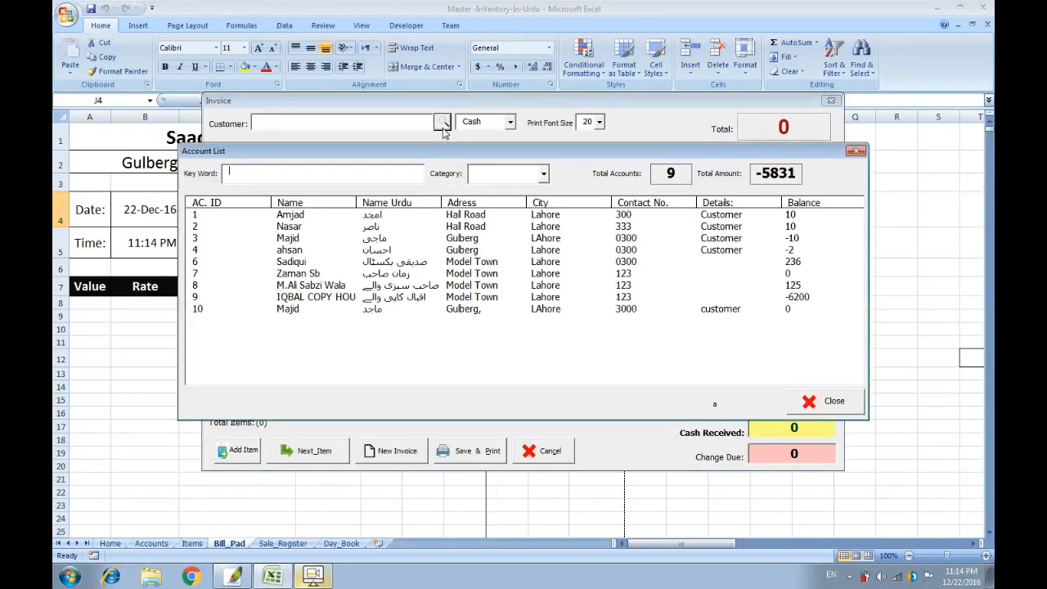
pyautogui.doubleClick(456, 214)
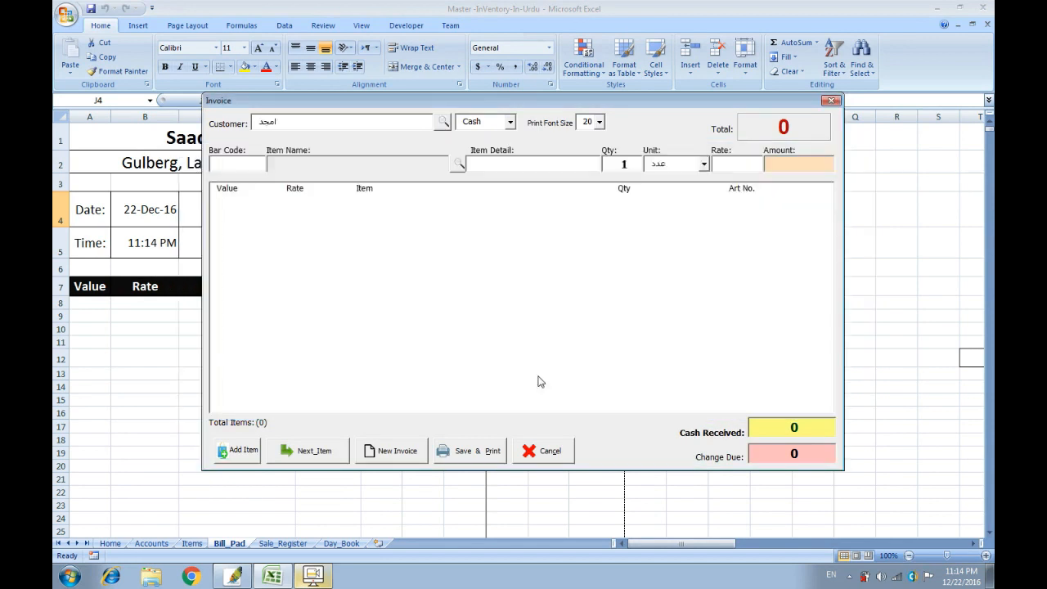
pyautogui.click(457, 165)
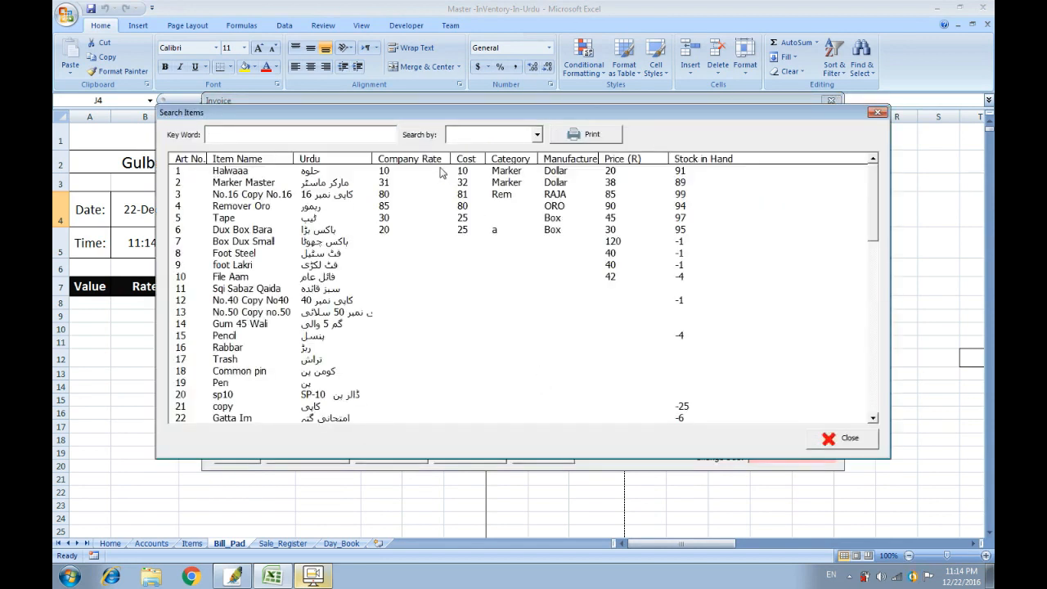
pyautogui.doubleClick(442, 182)
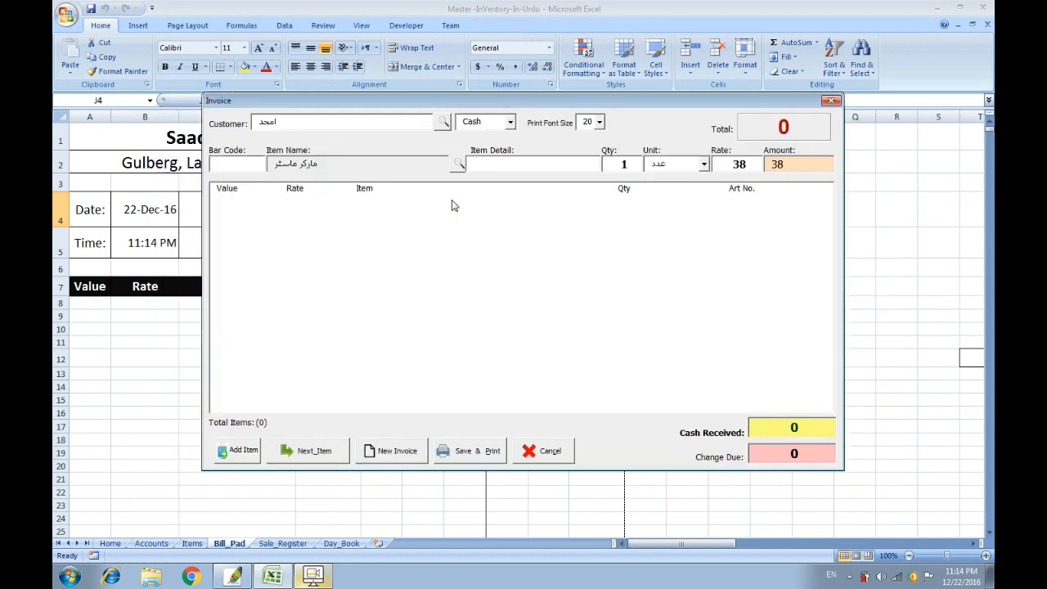
pyautogui.write('10')
pyautogui.press('Tab')
pyautogui.press('Tab')
pyautogui.press('Tab')
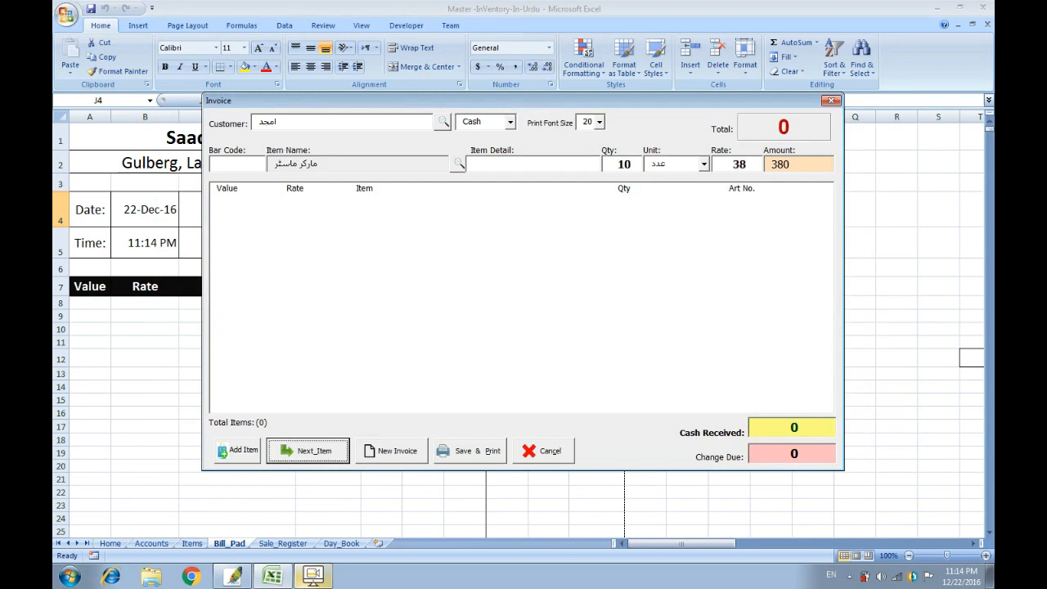
pyautogui.press('Return')
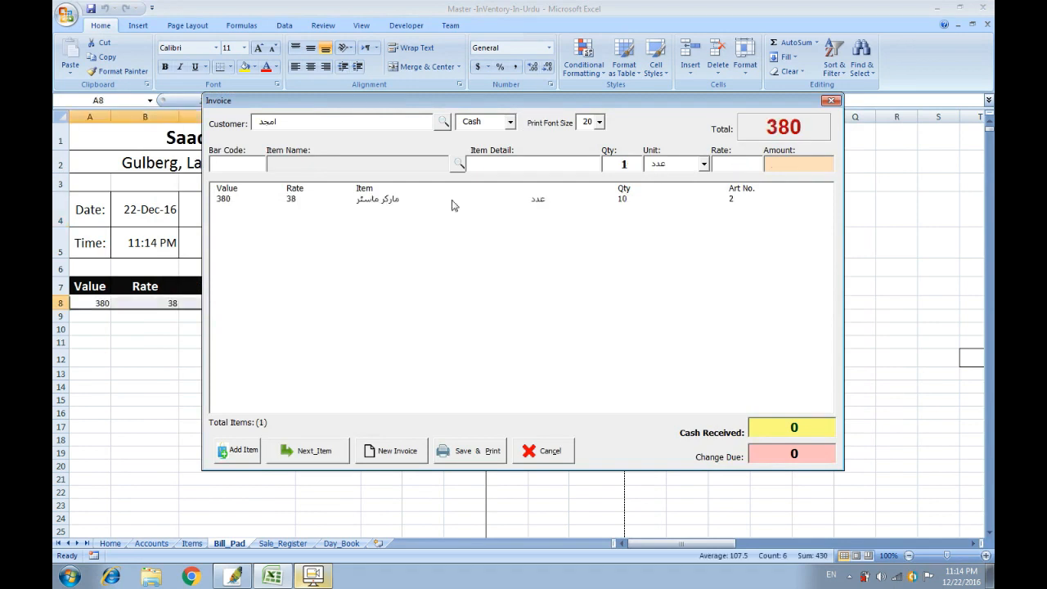
# Mark the bill as Credit, save and print it, then clear the bill pad.
pyautogui.click(511, 122)
pyautogui.click(502, 148)
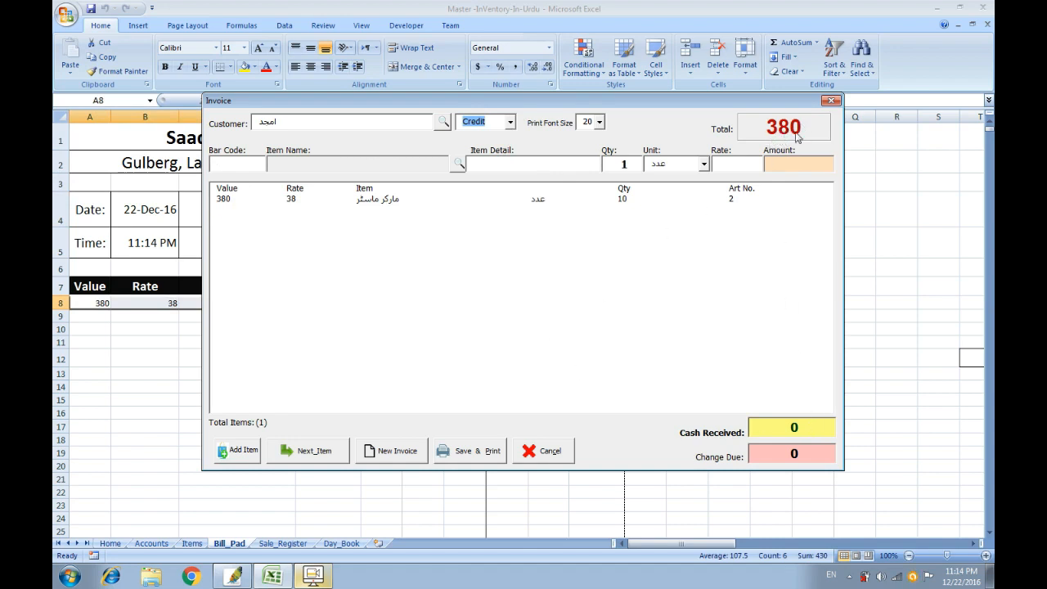
pyautogui.click(489, 460)
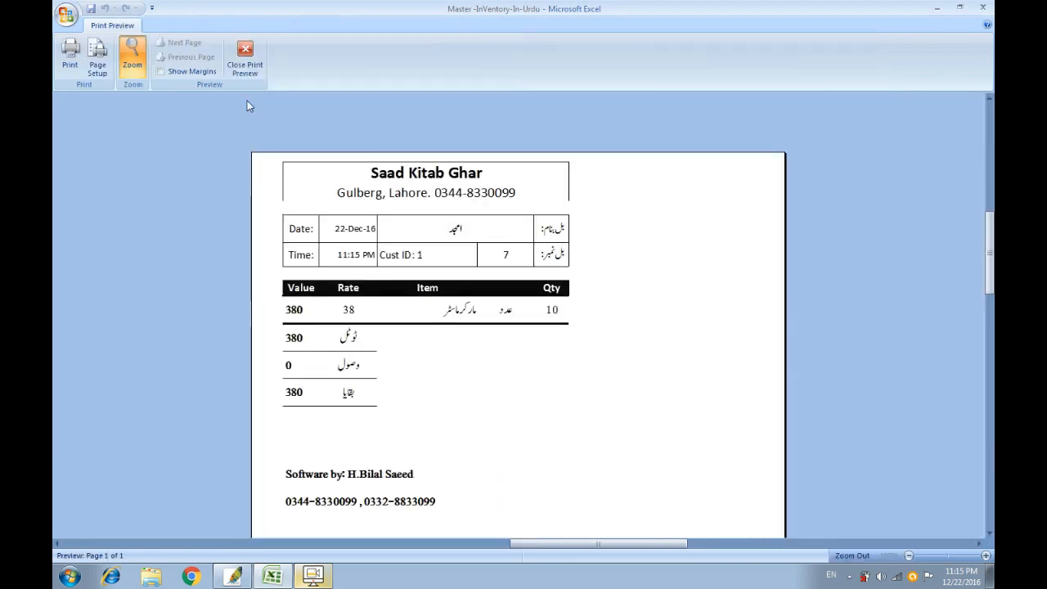
pyautogui.click(244, 57)
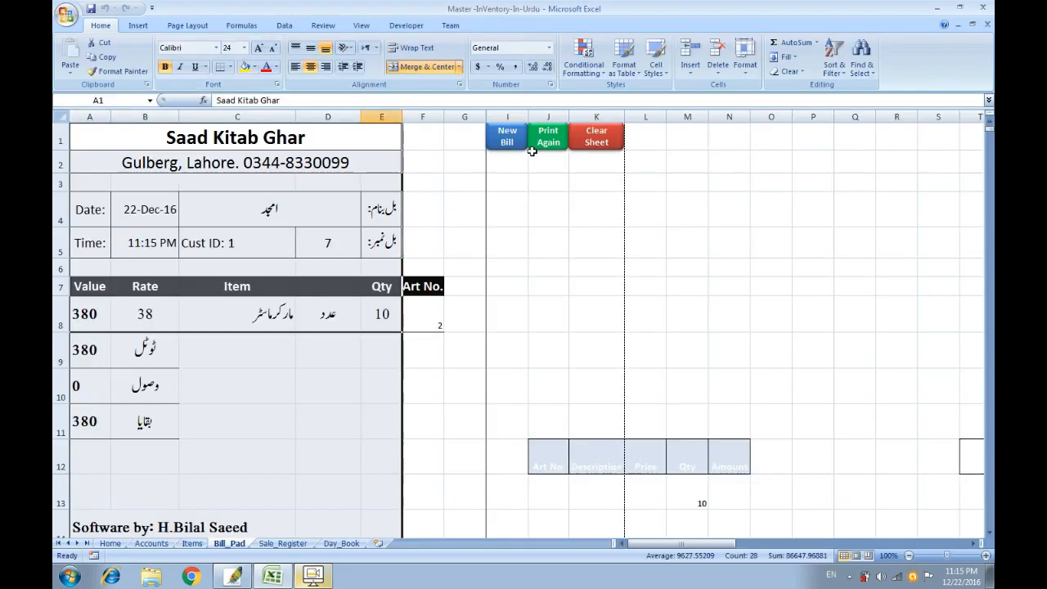
pyautogui.click(605, 139)
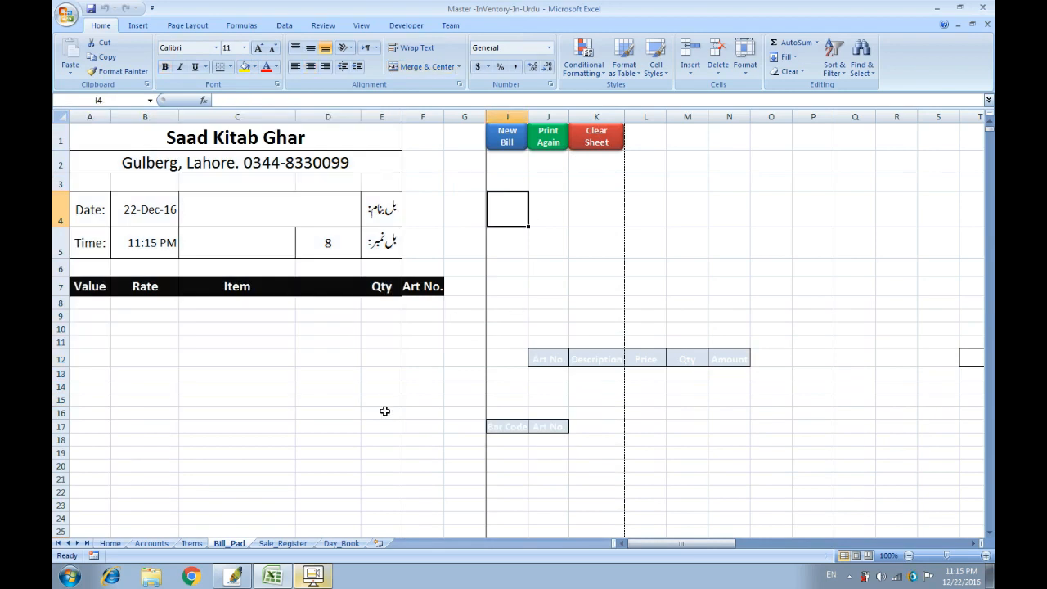
# Verify the new Day_Book row (previous balance 10, credit 380), then view the Accounts sheet.
pyautogui.click(342, 544)
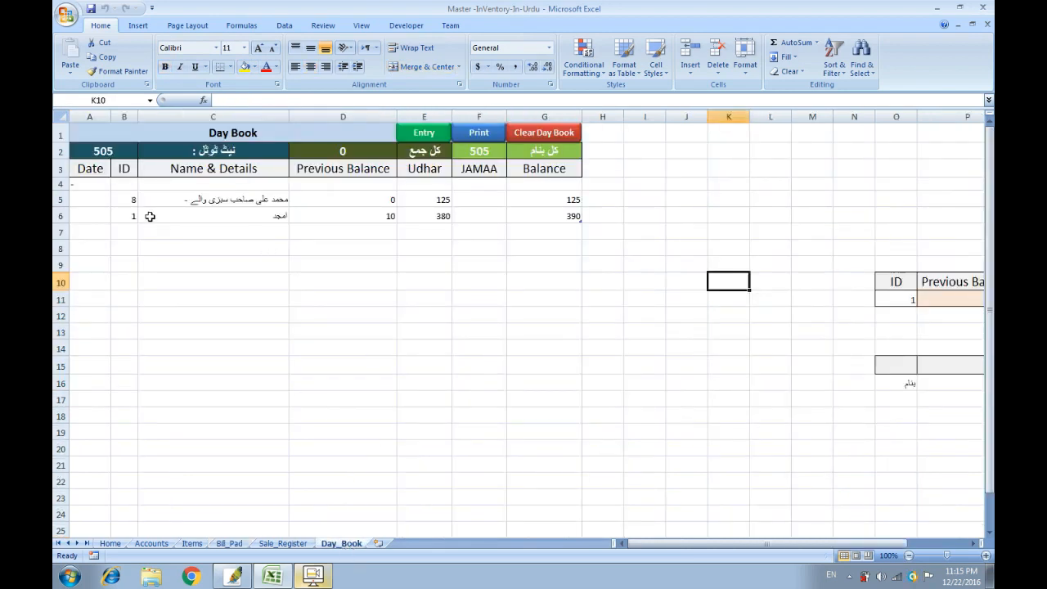
pyautogui.click(274, 215)
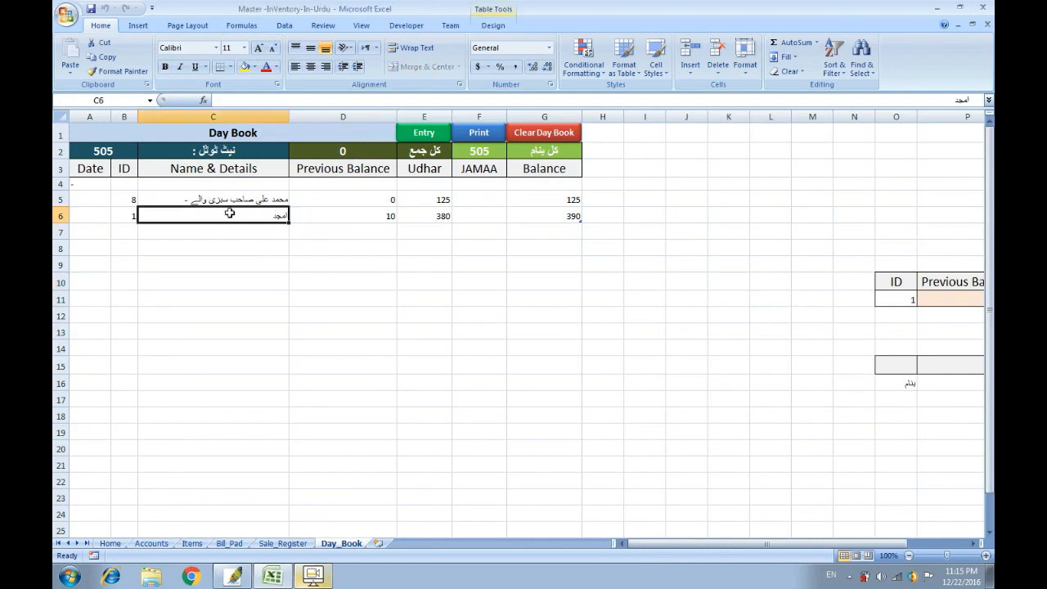
pyautogui.click(352, 211)
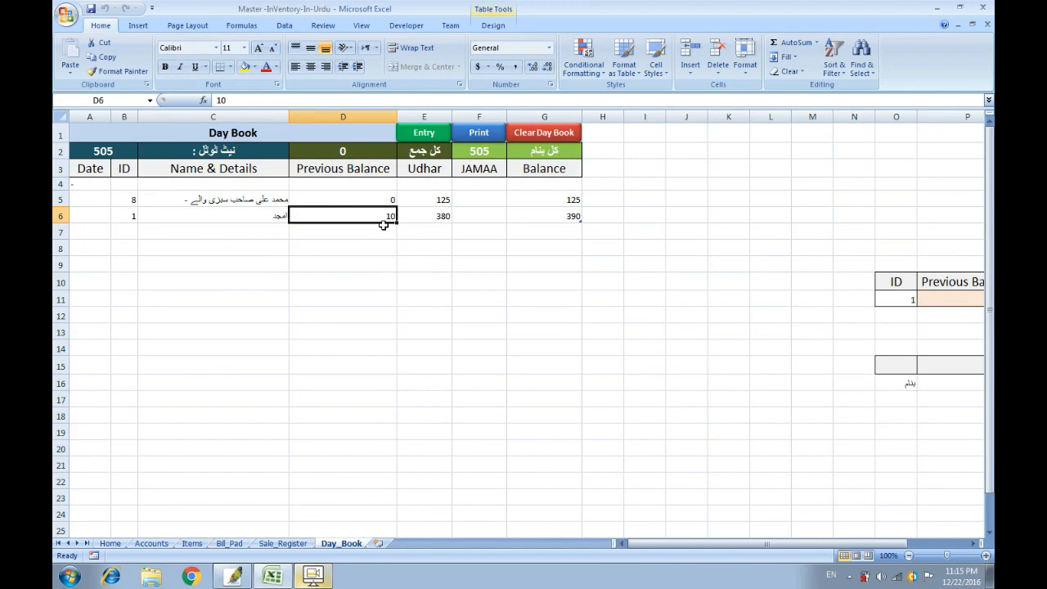
pyautogui.click(428, 211)
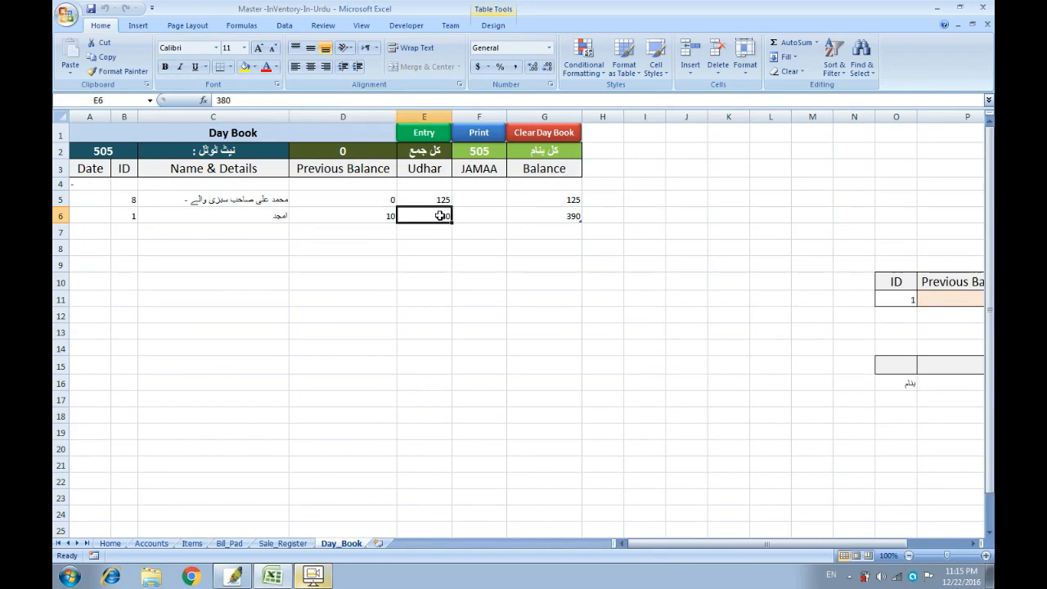
pyautogui.click(547, 212)
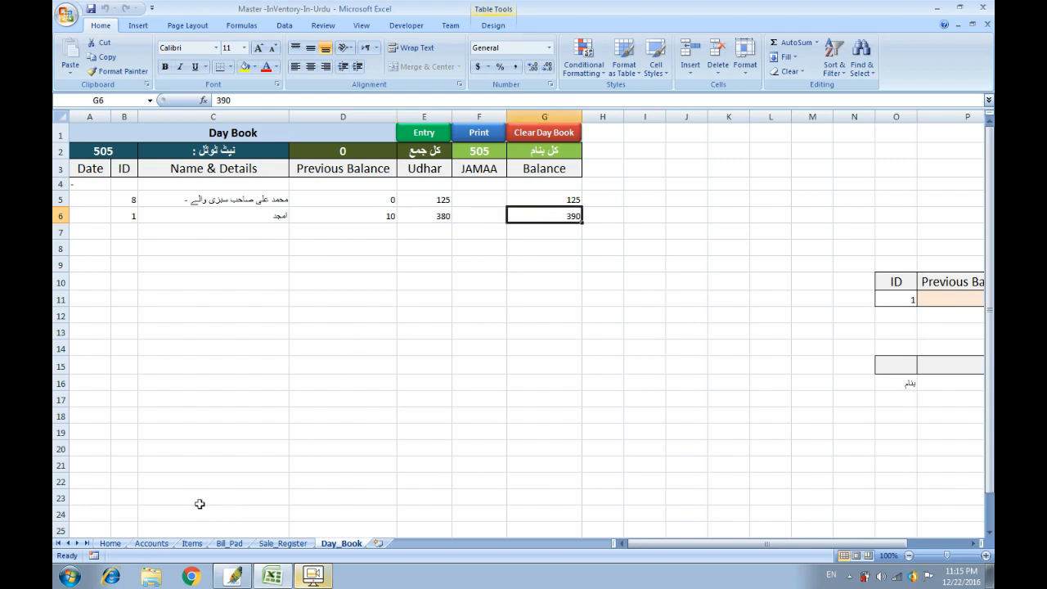
pyautogui.click(156, 544)
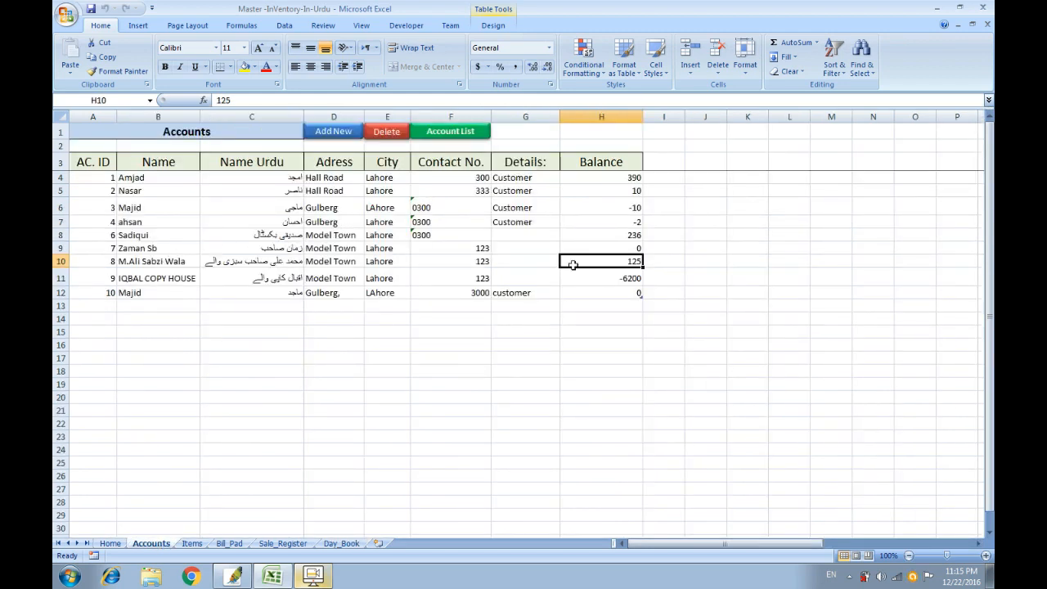
# Check account 1's name and its updated balance of 390.
pyautogui.click(641, 177)
pyautogui.click(296, 177)
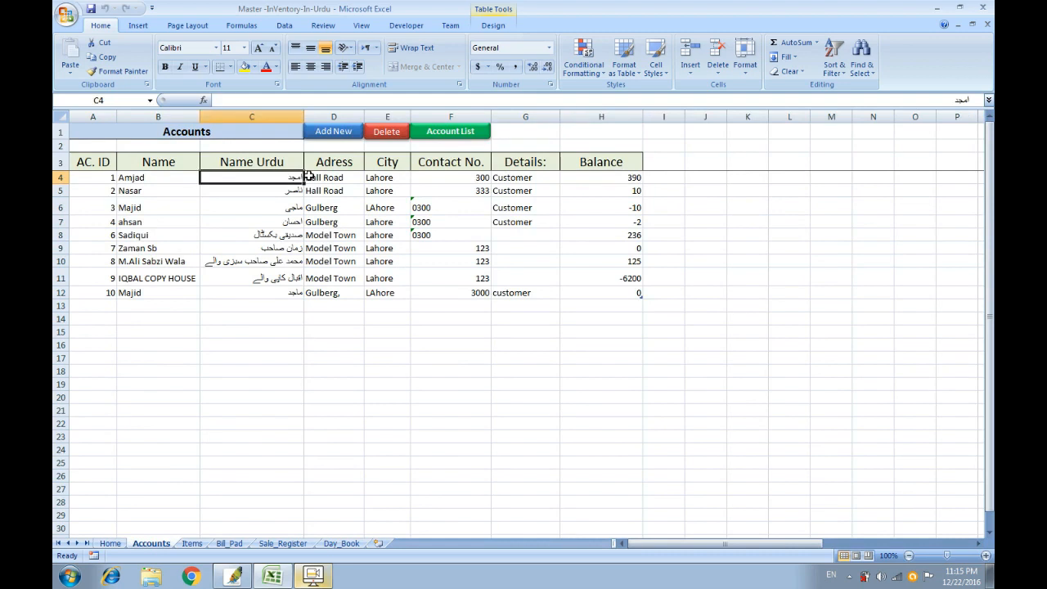
pyautogui.click(612, 178)
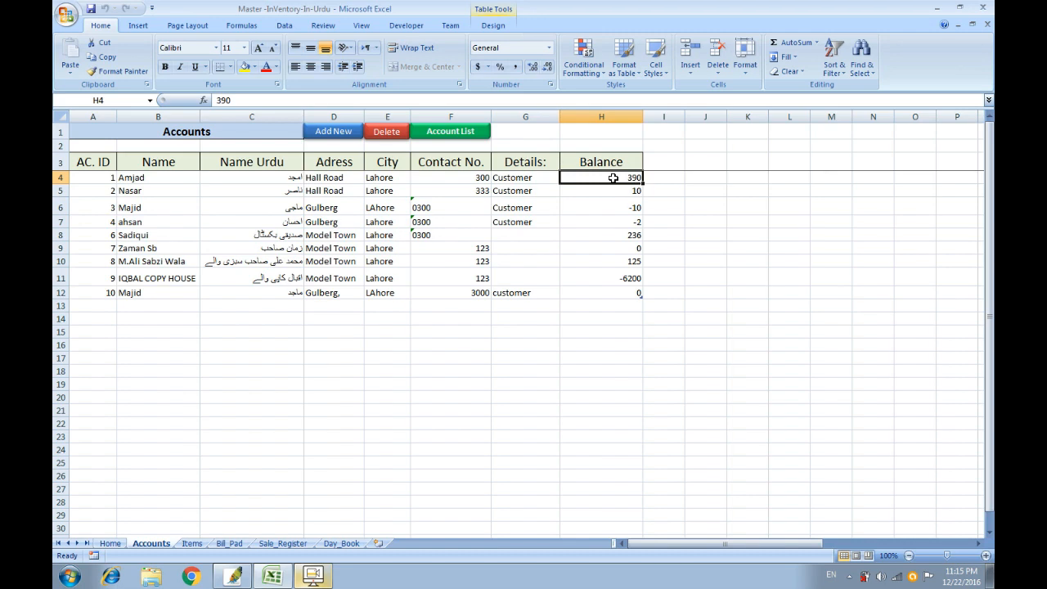
# Open the Account List, try the keywords 'am' and 'maj', then clear them.
pyautogui.click(450, 134)
pyautogui.write('am')
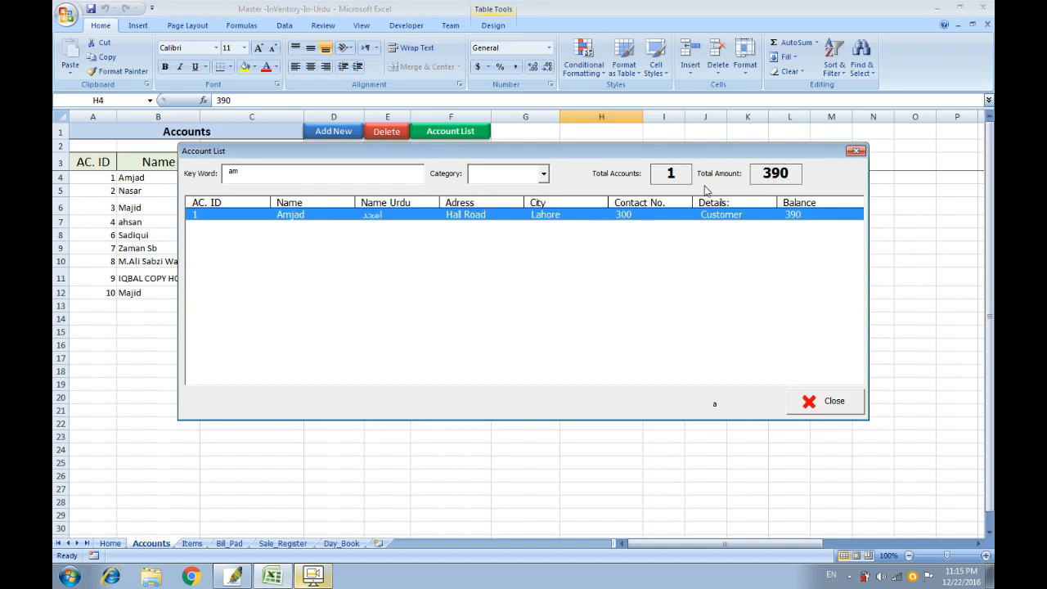
pyautogui.press('BackSpace')
pyautogui.press('BackSpace')
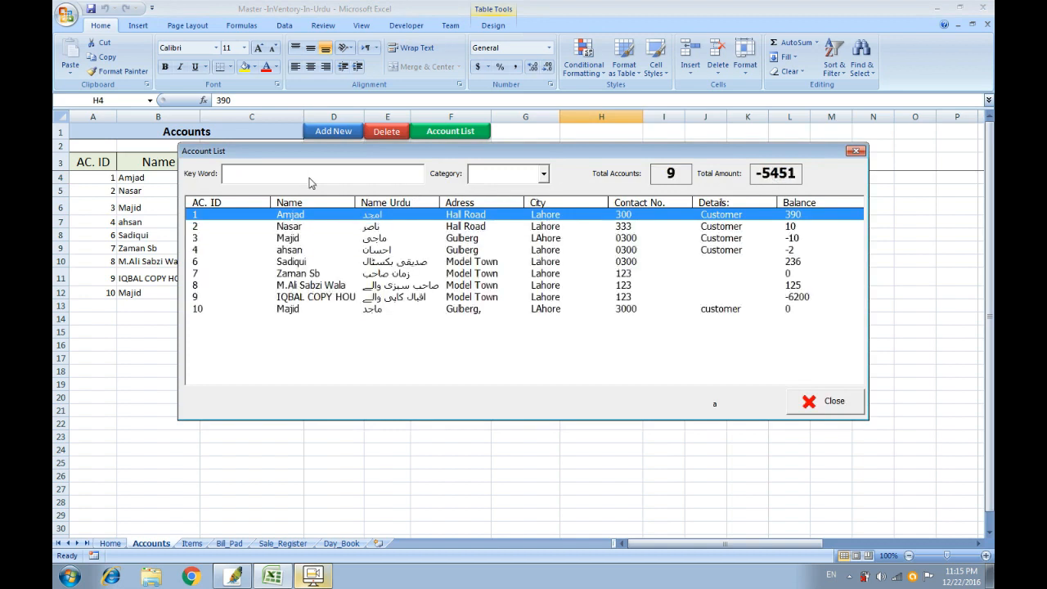
pyautogui.write('maj')
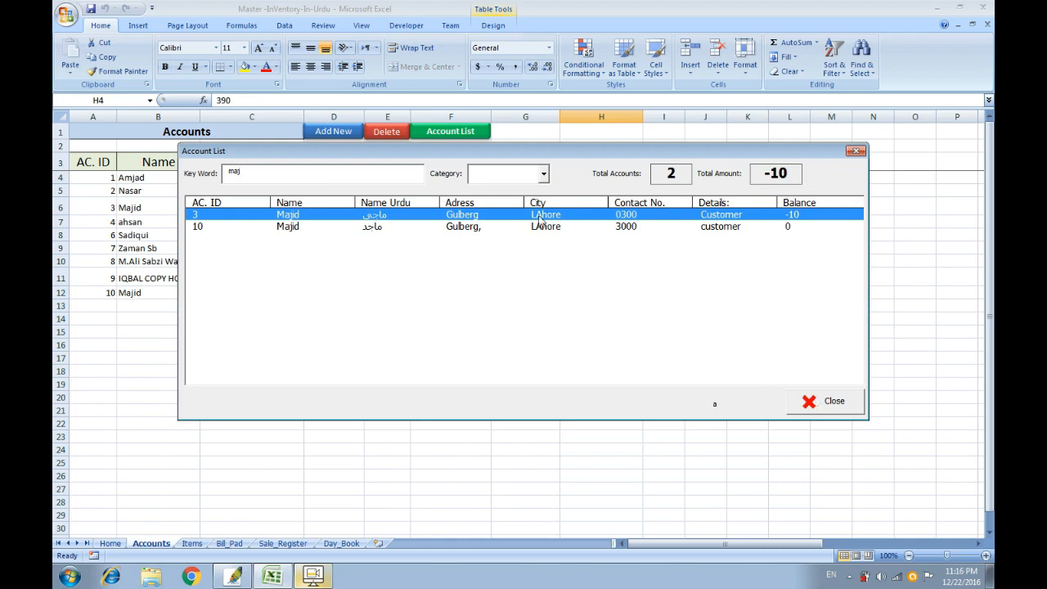
pyautogui.press('BackSpace')
pyautogui.press('BackSpace')
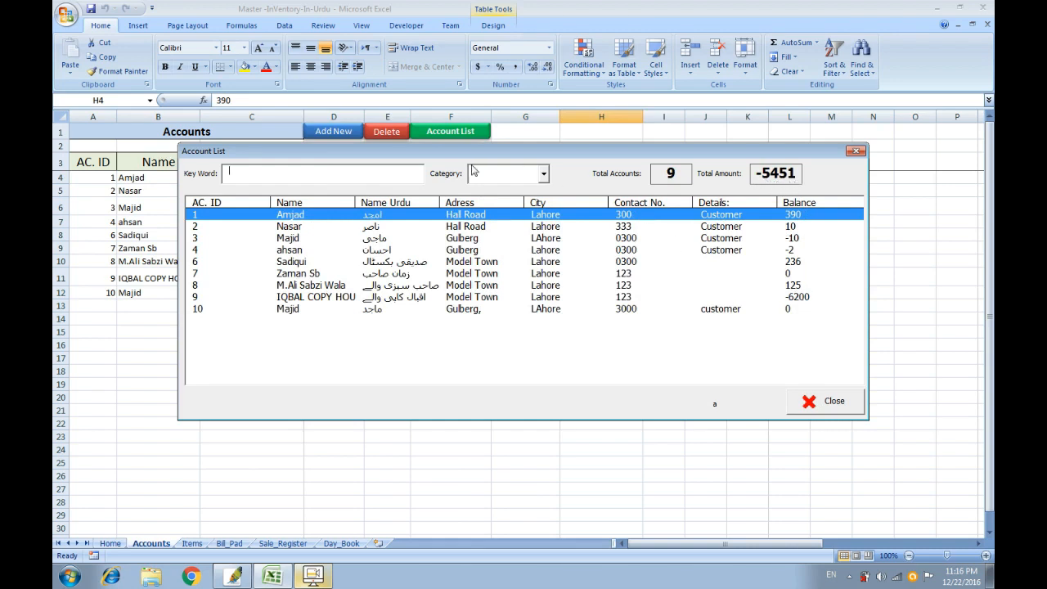
pyautogui.moveTo(469, 155); pyautogui.dragTo(418, 157)
# Filter the account list to Payables after trying Receivables, print-preview it, then close.
pyautogui.click(493, 176)
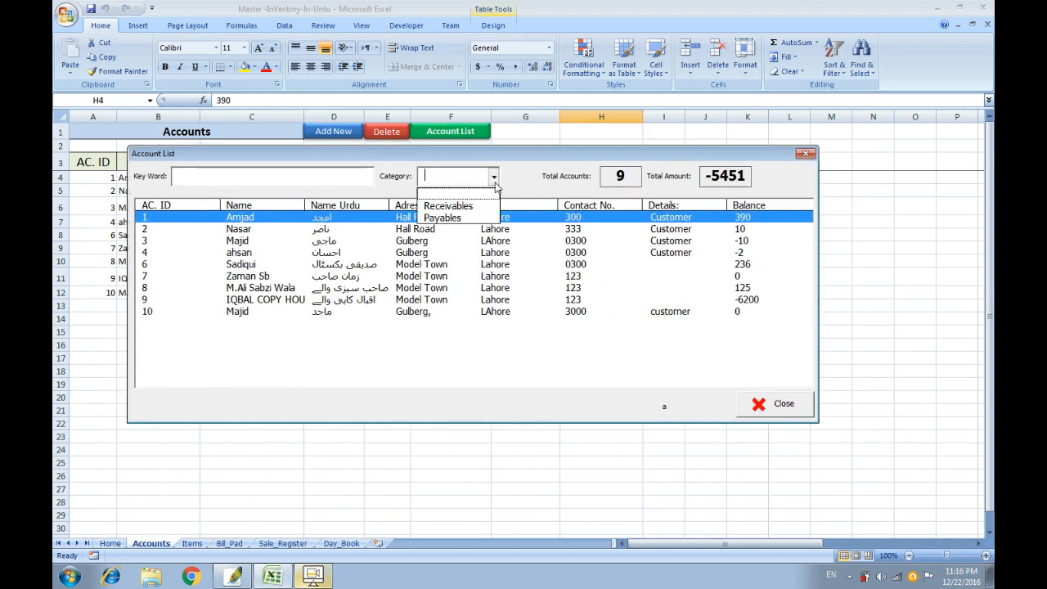
pyautogui.click(474, 209)
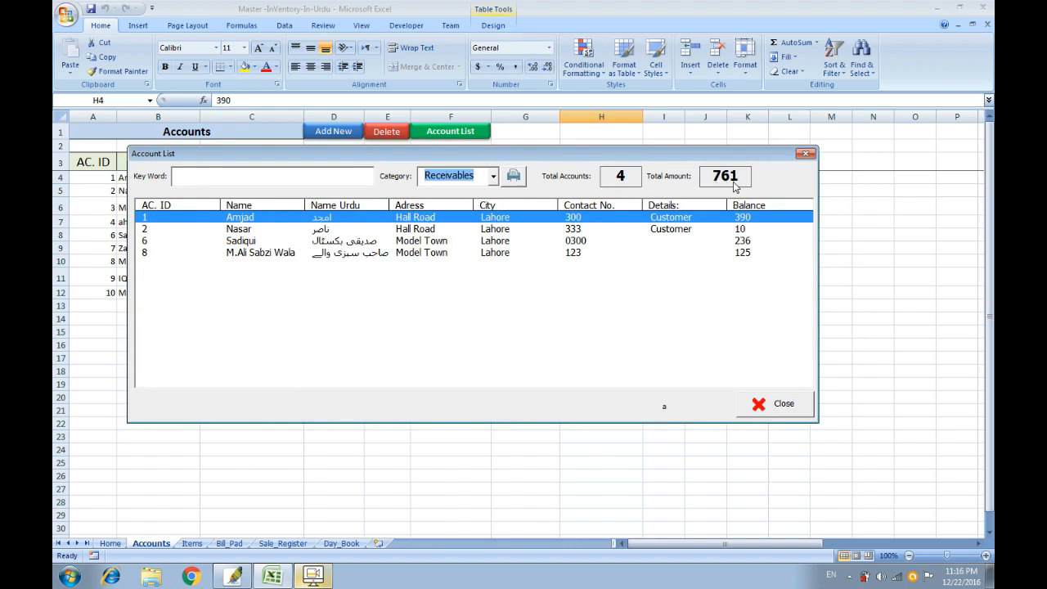
pyautogui.click(493, 176)
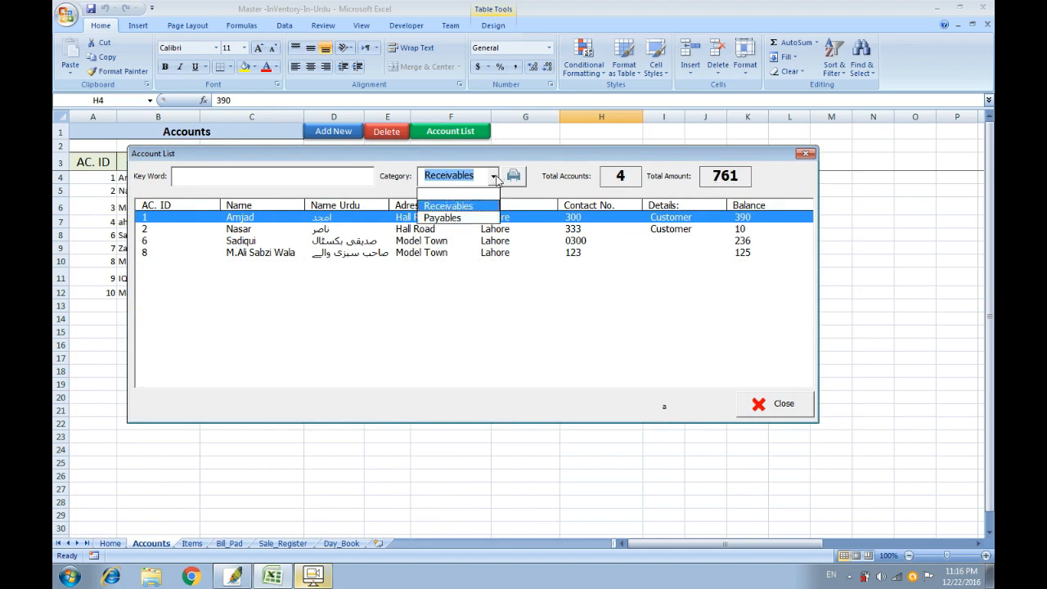
pyautogui.click(467, 220)
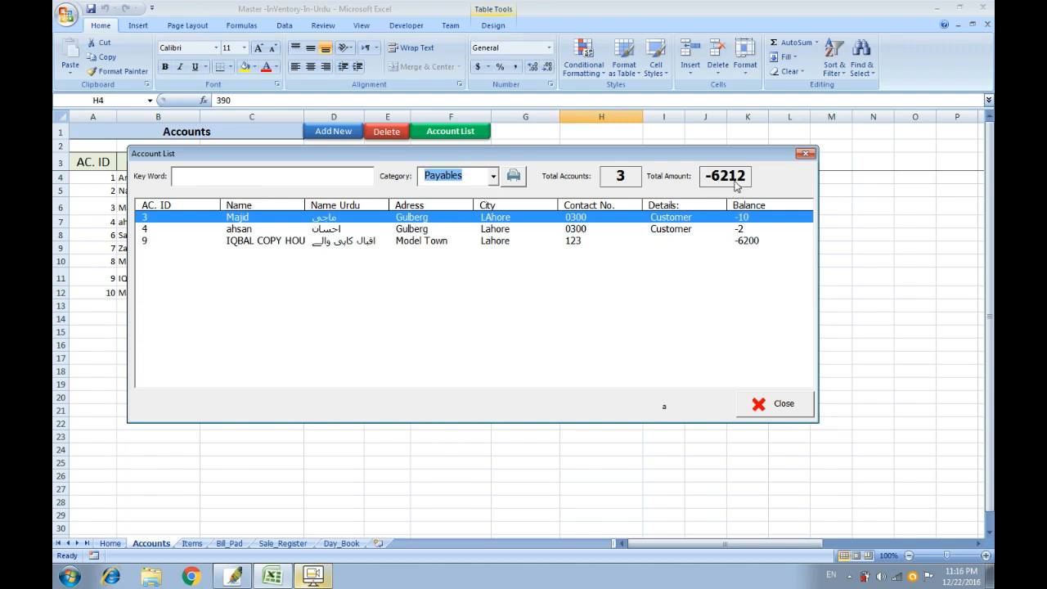
pyautogui.click(495, 178)
pyautogui.click(481, 206)
pyautogui.click(493, 177)
pyautogui.click(488, 217)
pyautogui.click(513, 178)
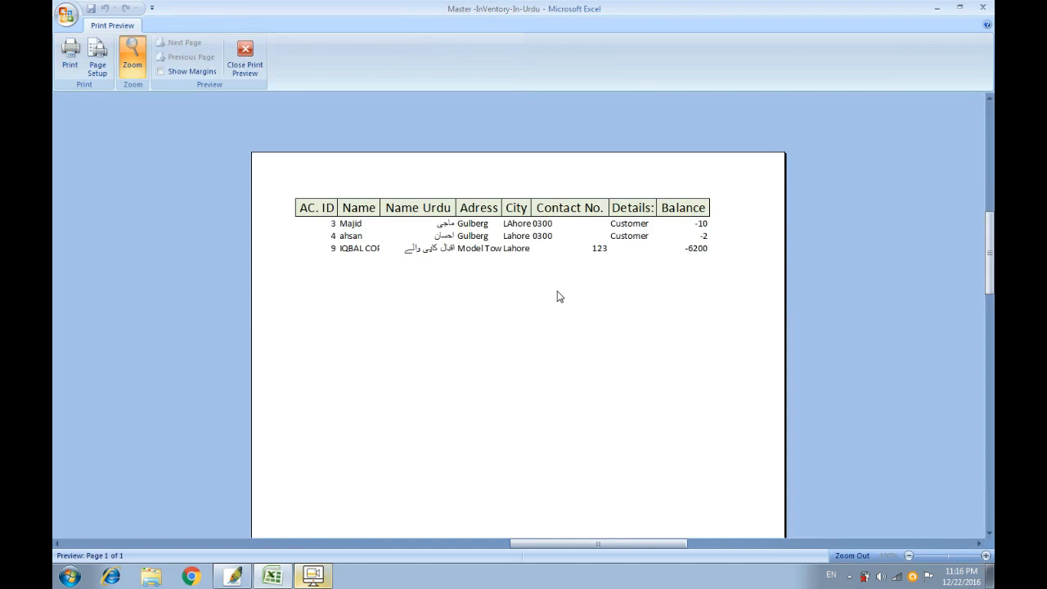
pyautogui.click(245, 57)
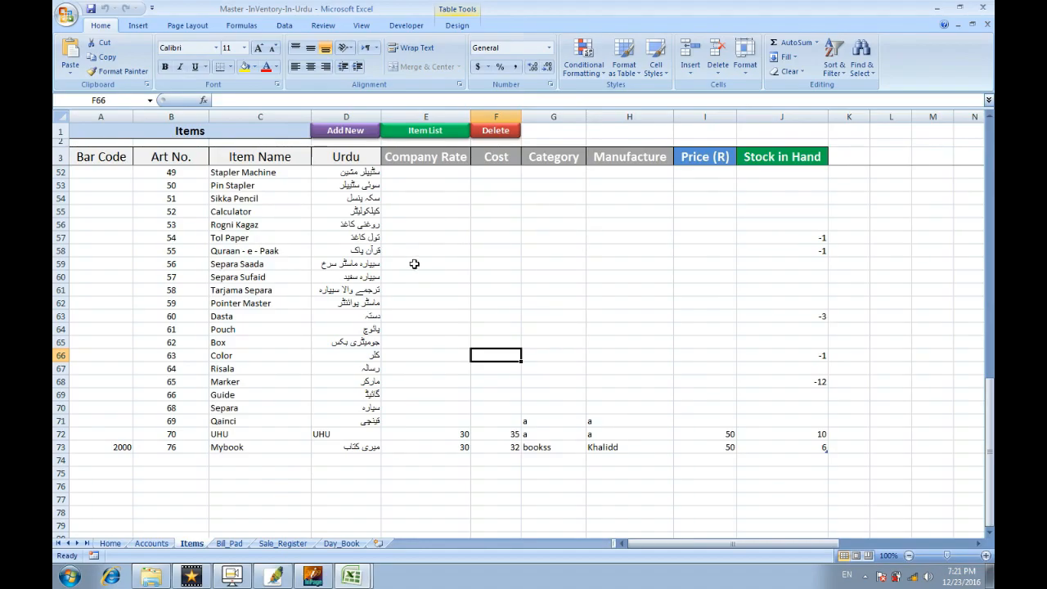
# Reopen the Search Items list from the Ctrl+M Main Menu and expand Search by.
pyautogui.click(424, 133)
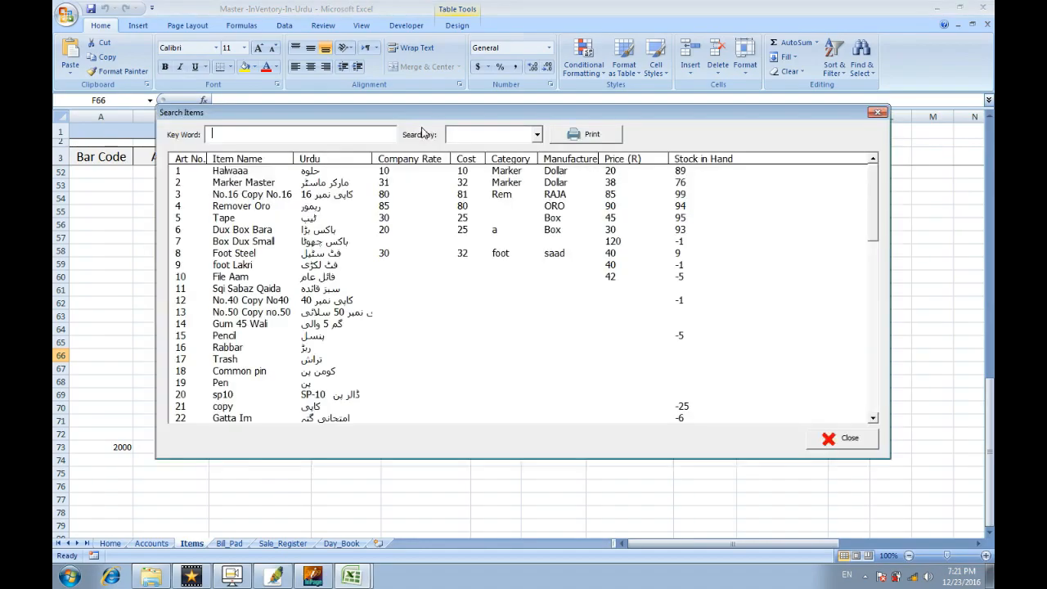
pyautogui.click(829, 432)
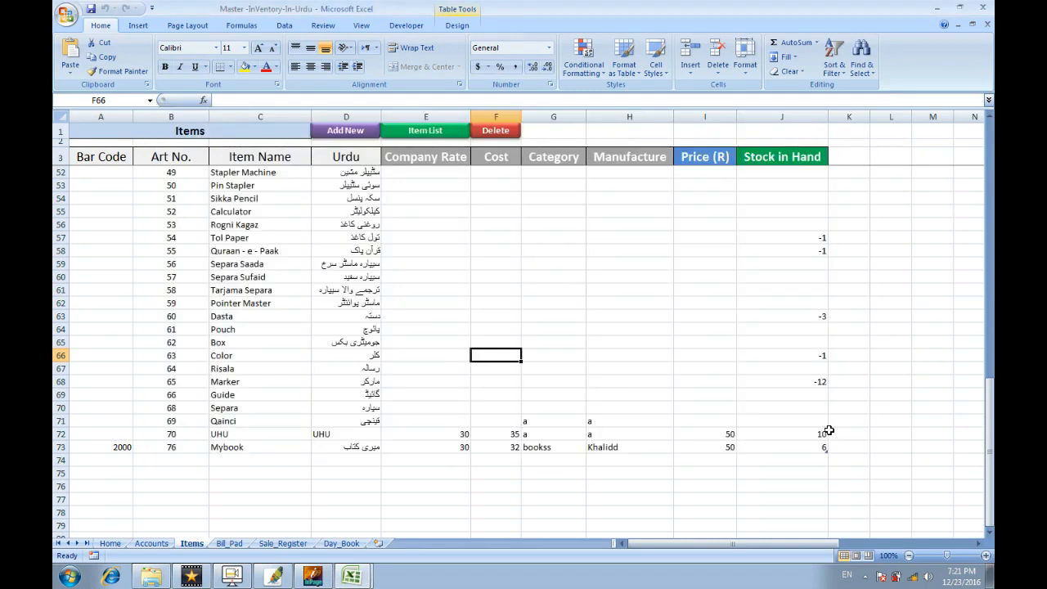
pyautogui.hotkey('ctrl', 'm')
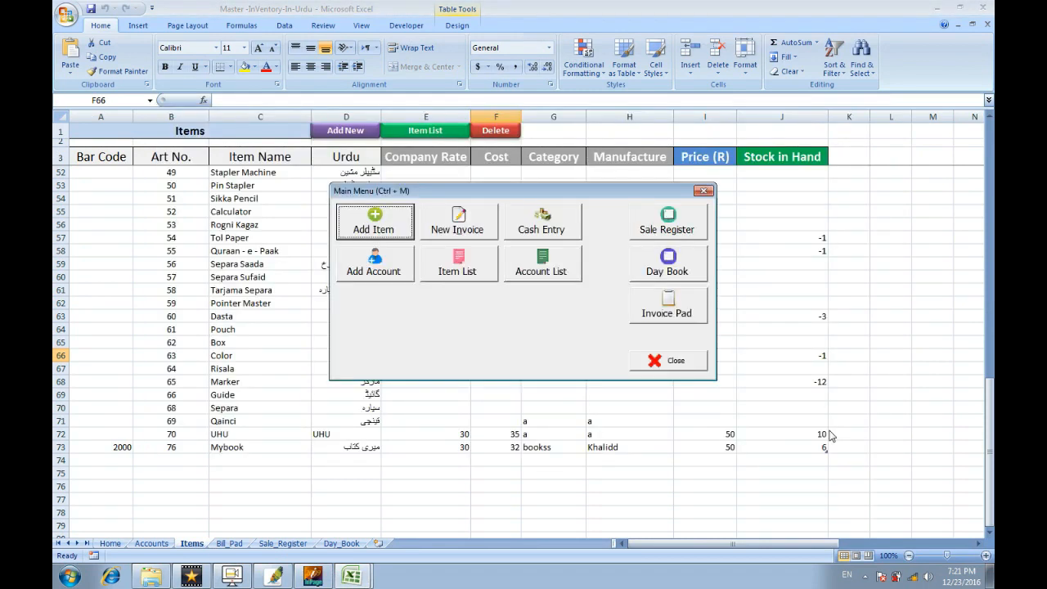
pyautogui.click(437, 264)
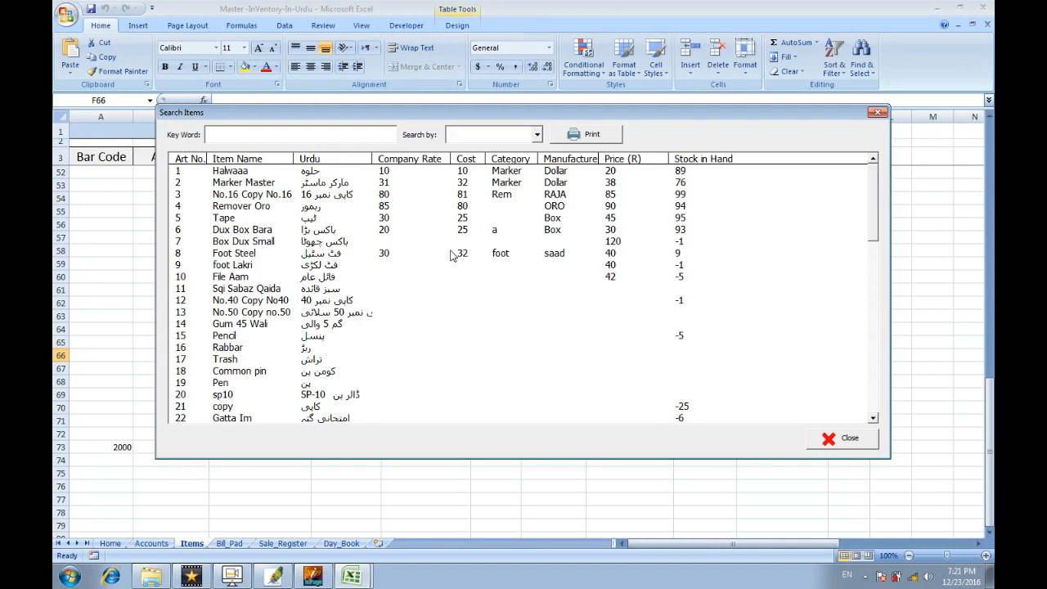
pyautogui.click(459, 136)
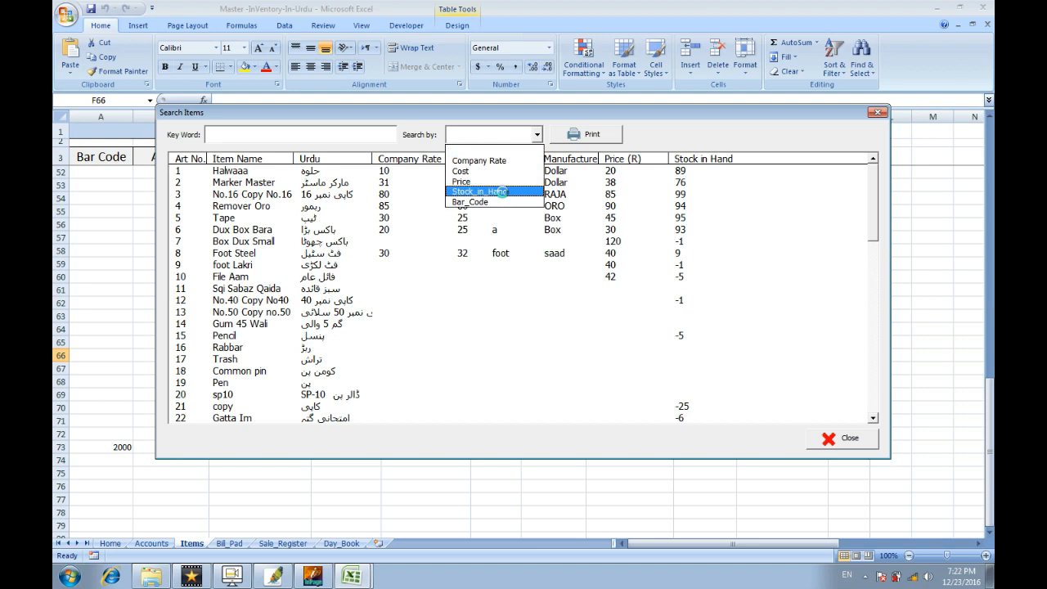
# Search items by Stock_in_Hand, trying <0 and <10 before settling on >0.
pyautogui.click(504, 194)
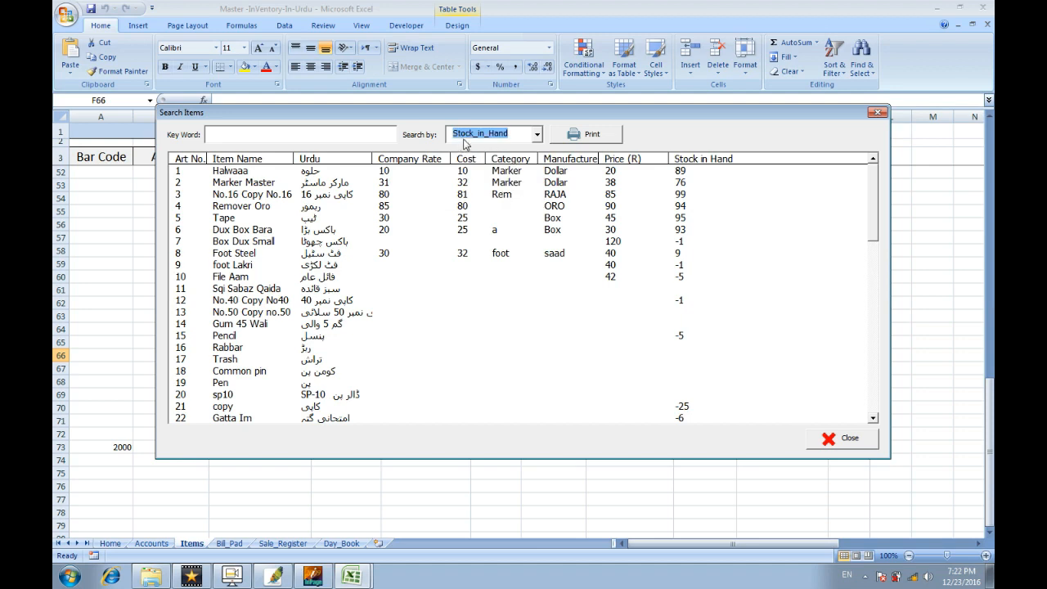
pyautogui.click(376, 134)
pyautogui.write('<')
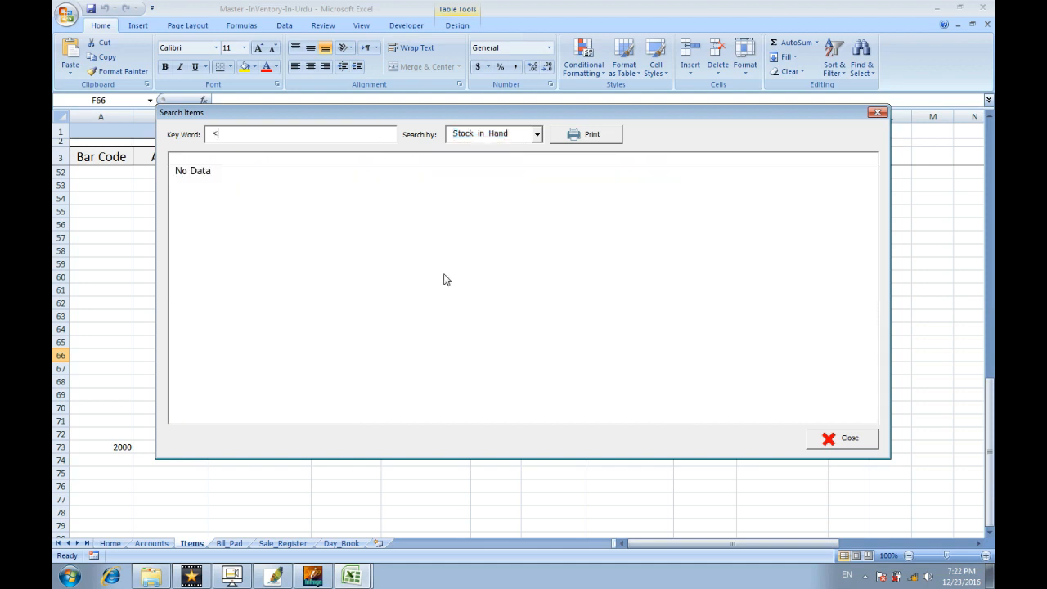
pyautogui.write('0')
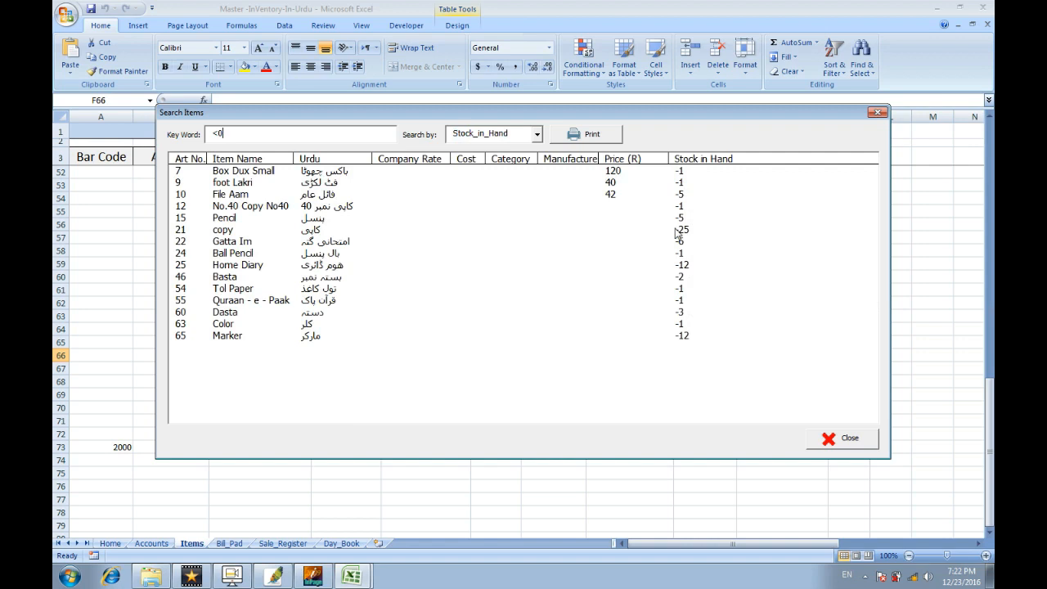
pyautogui.press('BackSpace')
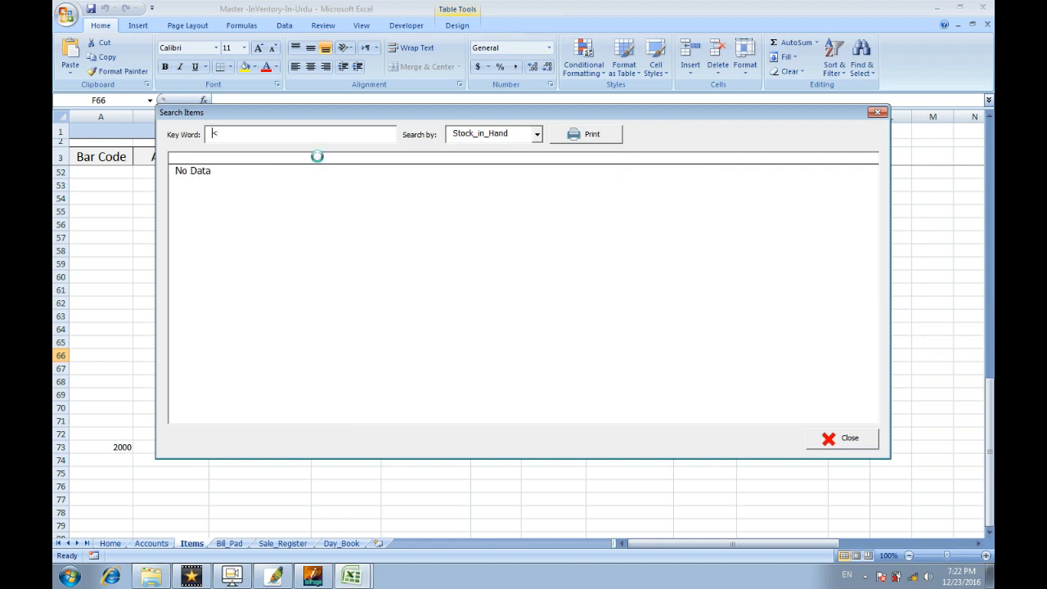
pyautogui.press('BackSpace')
pyautogui.write('<10')
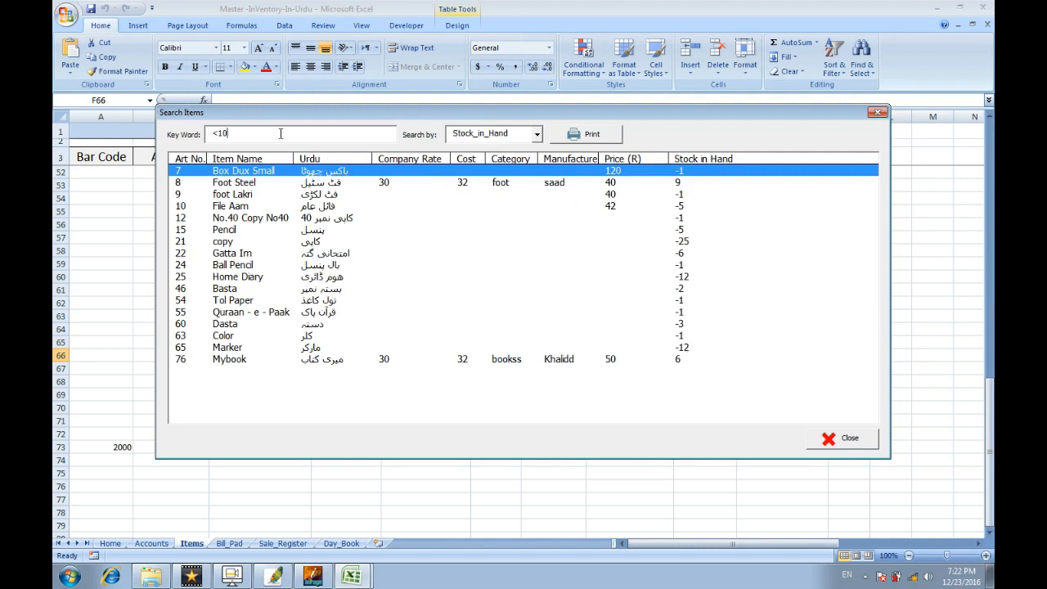
pyautogui.press('BackSpace')
pyautogui.press('BackSpace')
pyautogui.press('BackSpace')
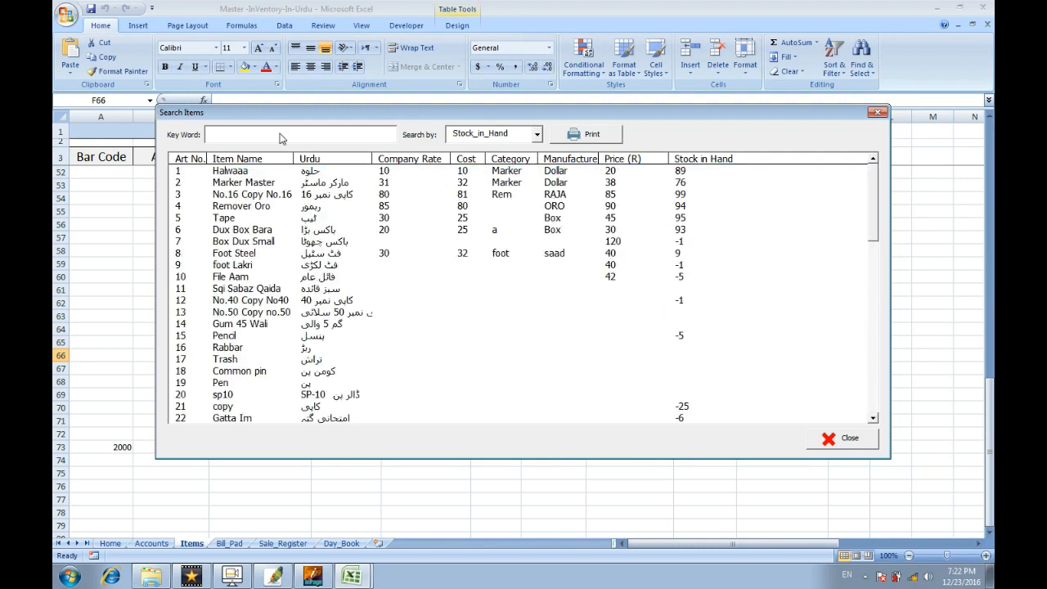
pyautogui.write('>0')
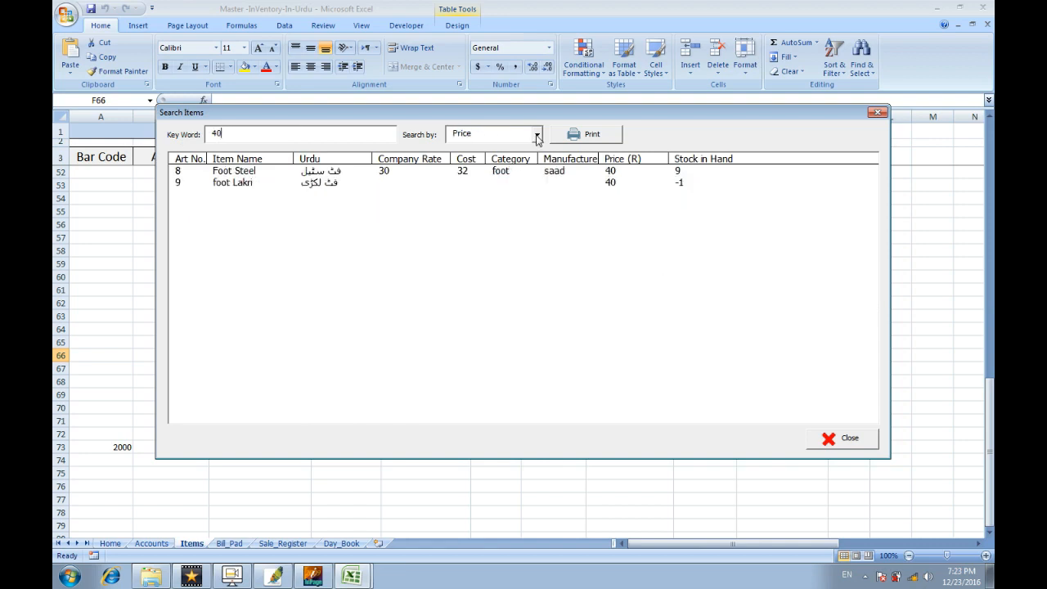
# Search items by Cost for 80 and select the Remover Oro result.
pyautogui.click(538, 135)
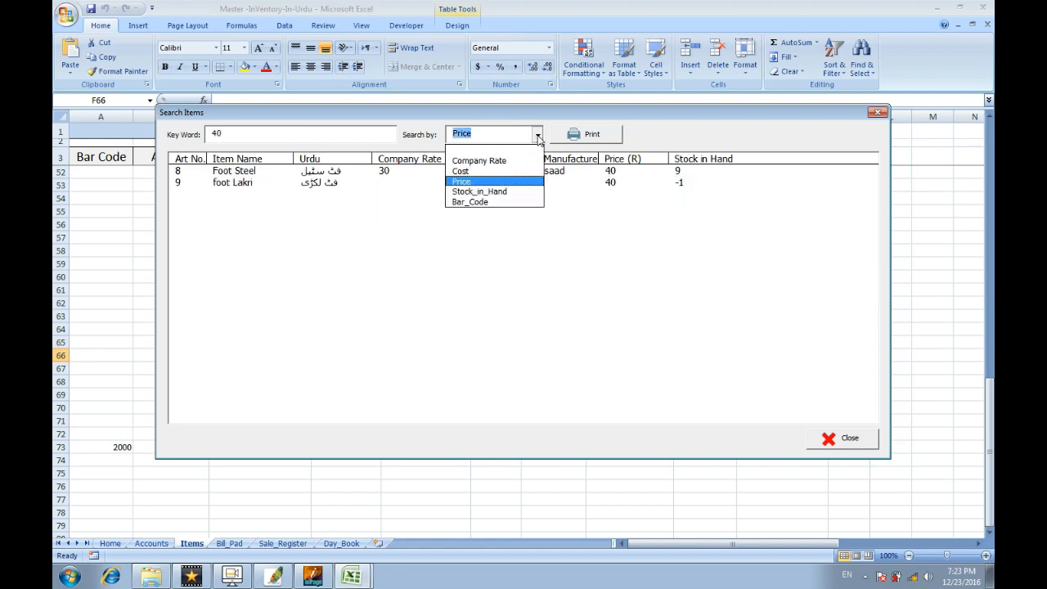
pyautogui.click(522, 172)
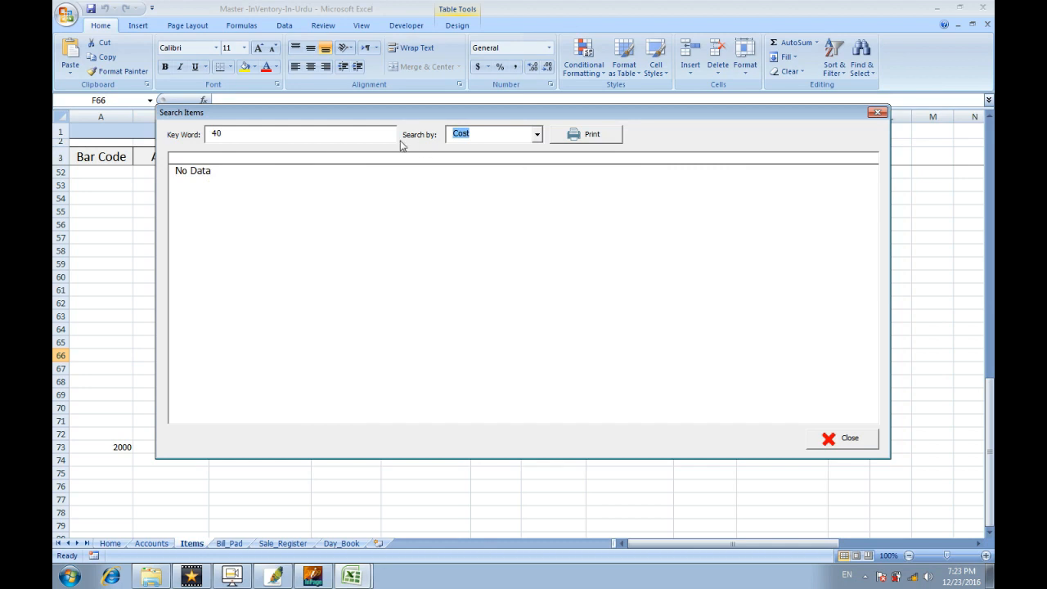
pyautogui.click(363, 133)
pyautogui.press('BackSpace')
pyautogui.press('BackSpace')
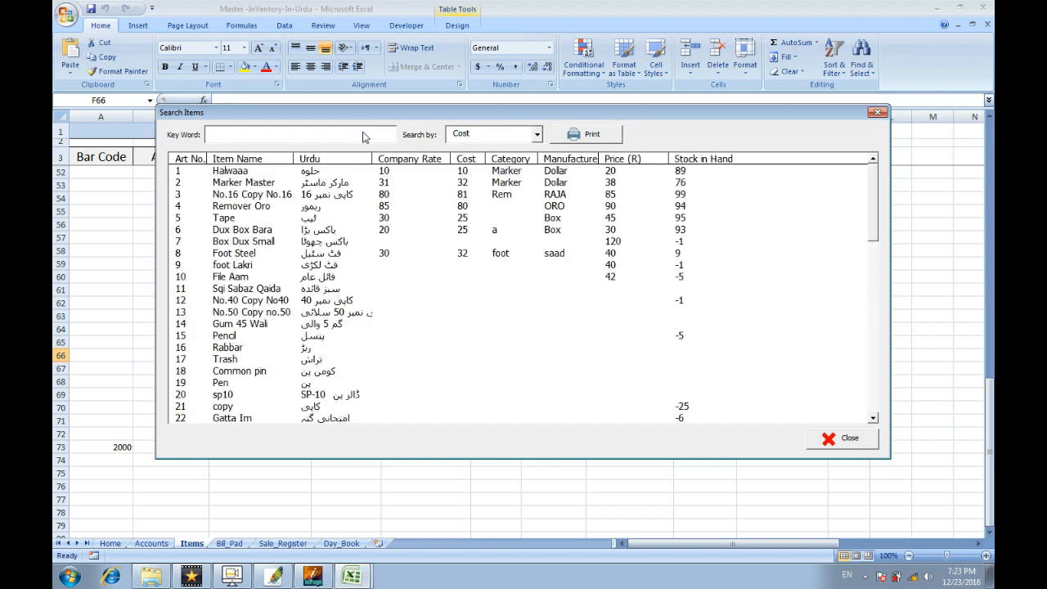
pyautogui.write('80')
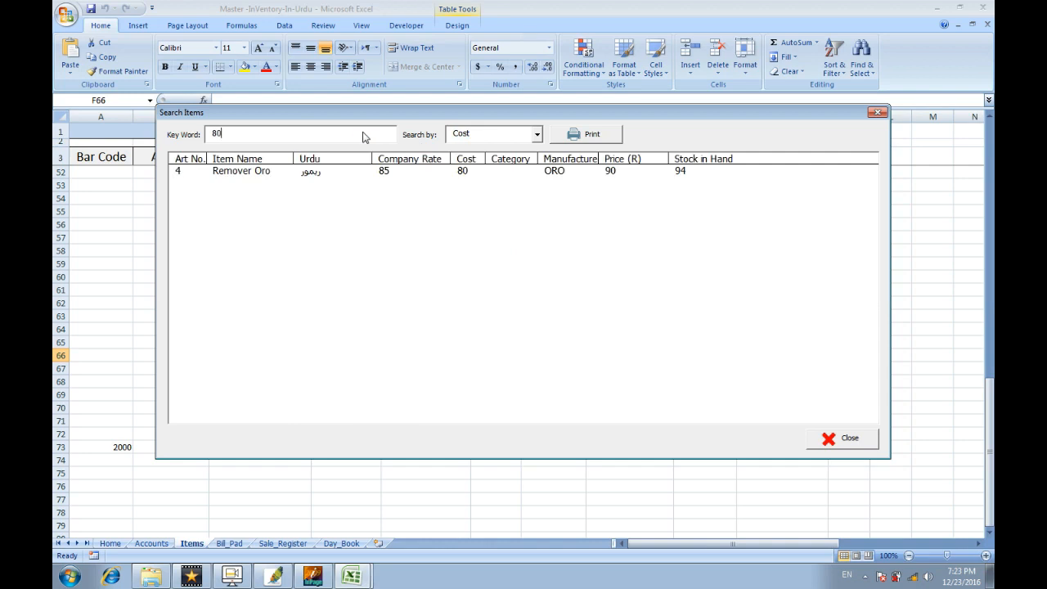
pyautogui.click(470, 177)
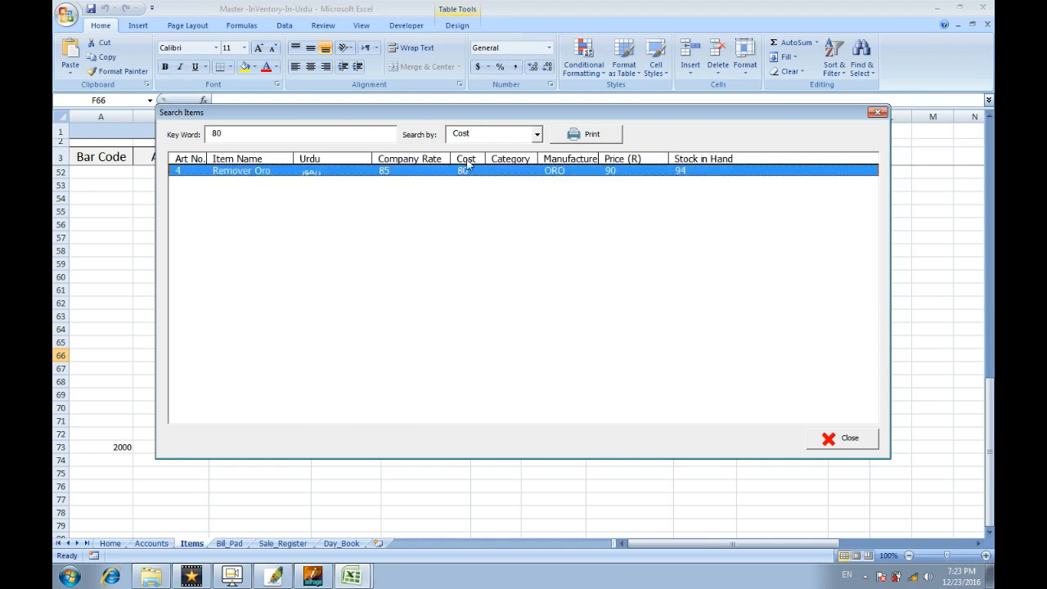
# Clear the keyword, print-preview the full two-page item list, and close the preview.
pyautogui.click(537, 135)
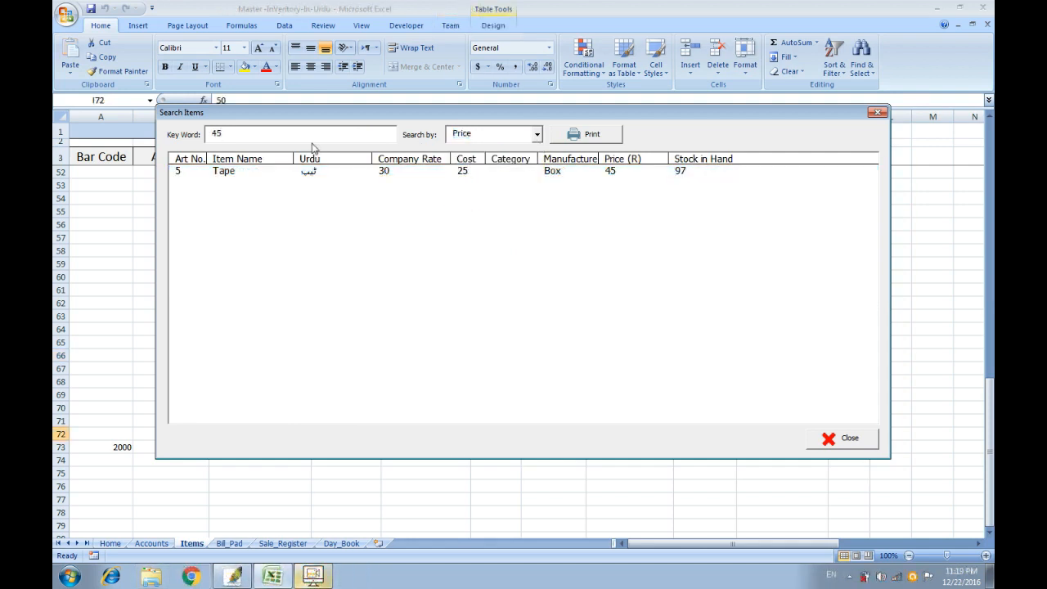
pyautogui.press('BackSpace')
pyautogui.press('Delete')
pyautogui.press('Delete')
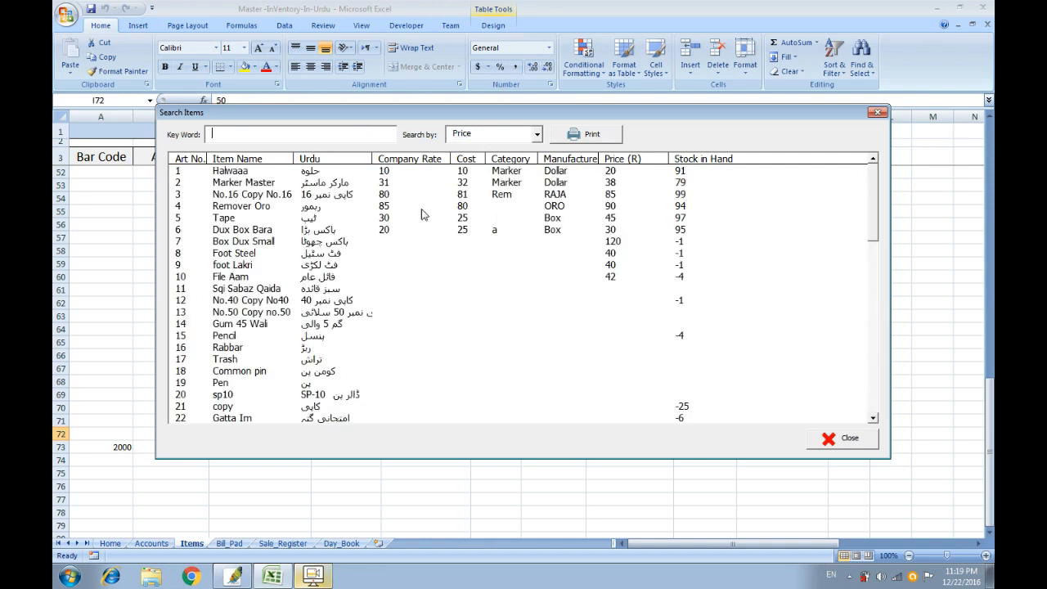
pyautogui.click(580, 135)
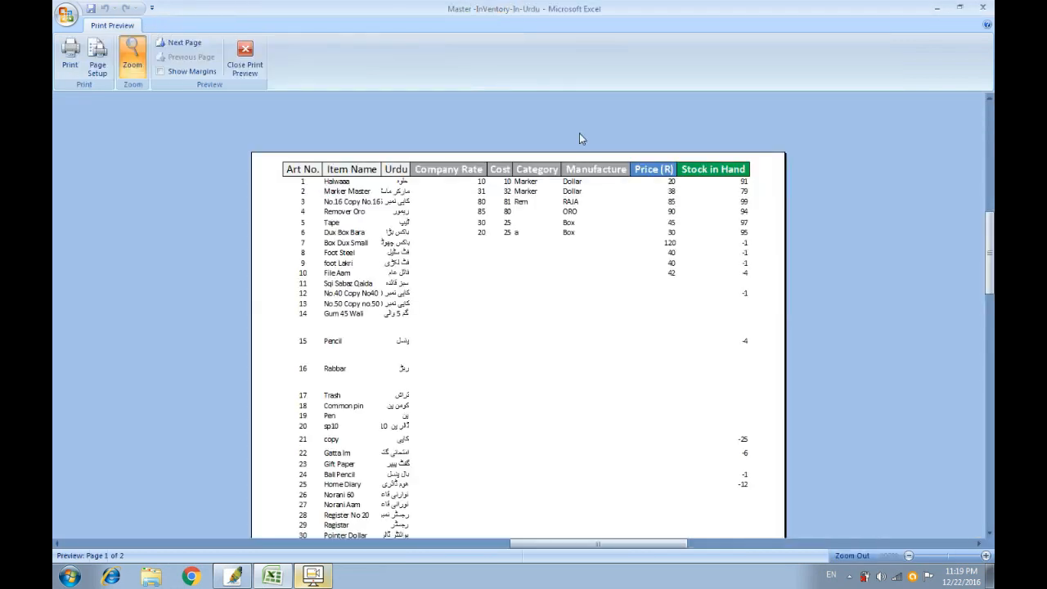
pyautogui.moveTo(988, 252); pyautogui.dragTo(989, 337)
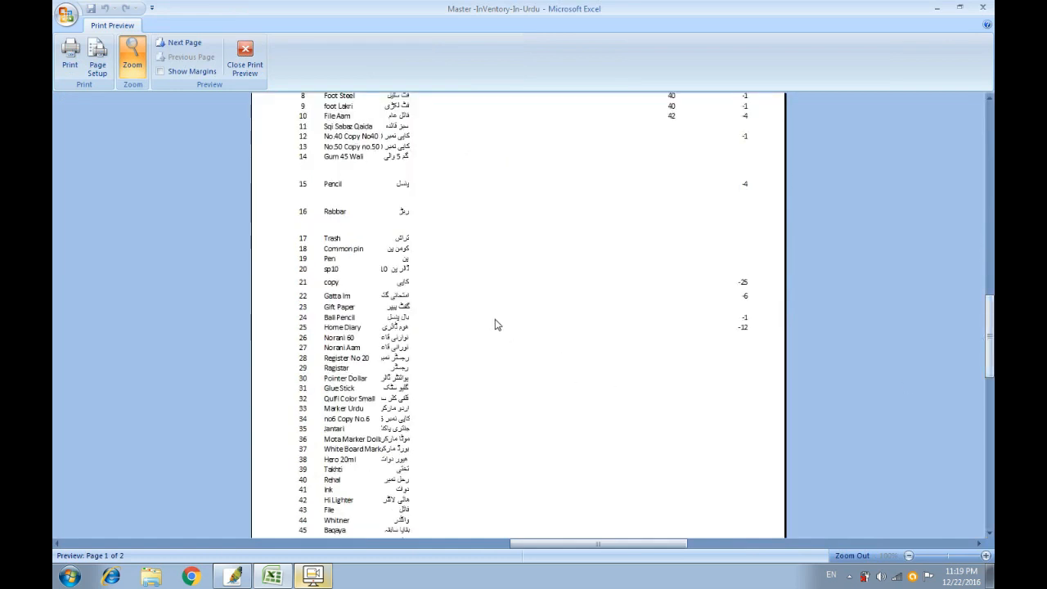
pyautogui.click(244, 57)
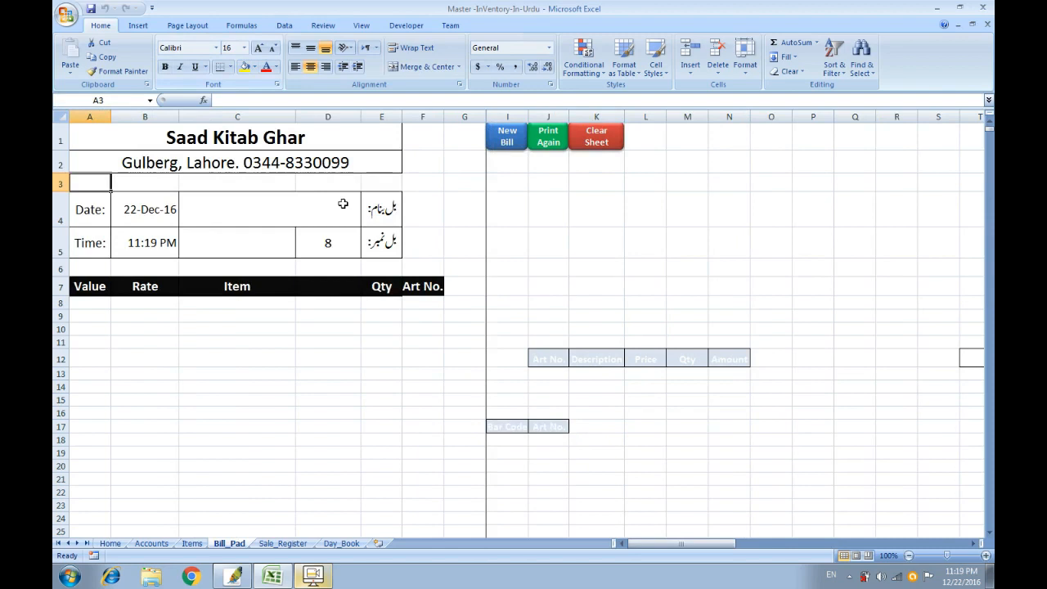
# Close the preview, check account 4's balance of 100 on Accounts, then return to Day_Book.
pyautogui.click(404, 327)
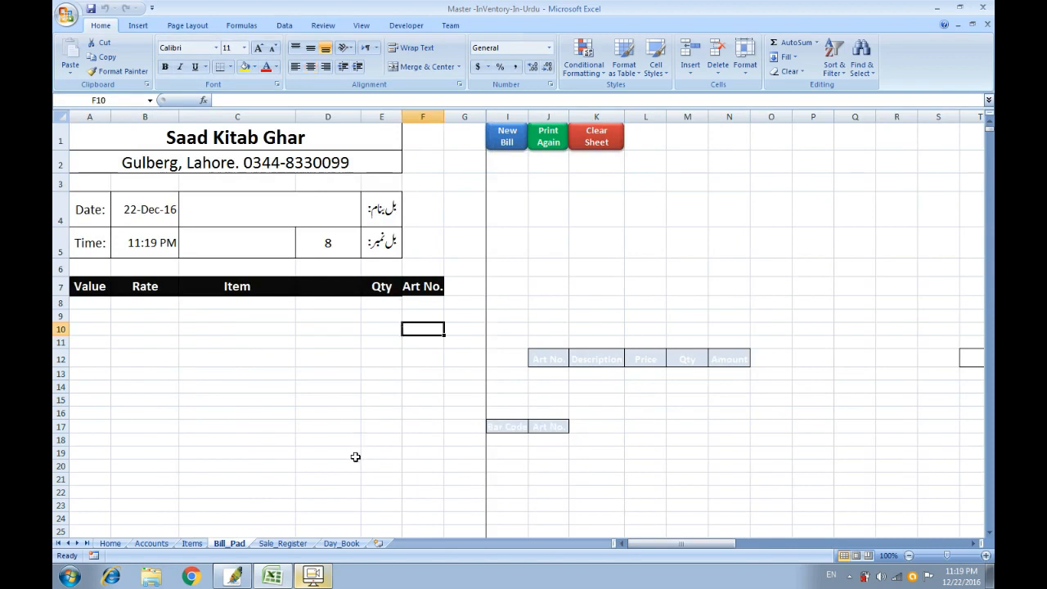
pyautogui.click(342, 543)
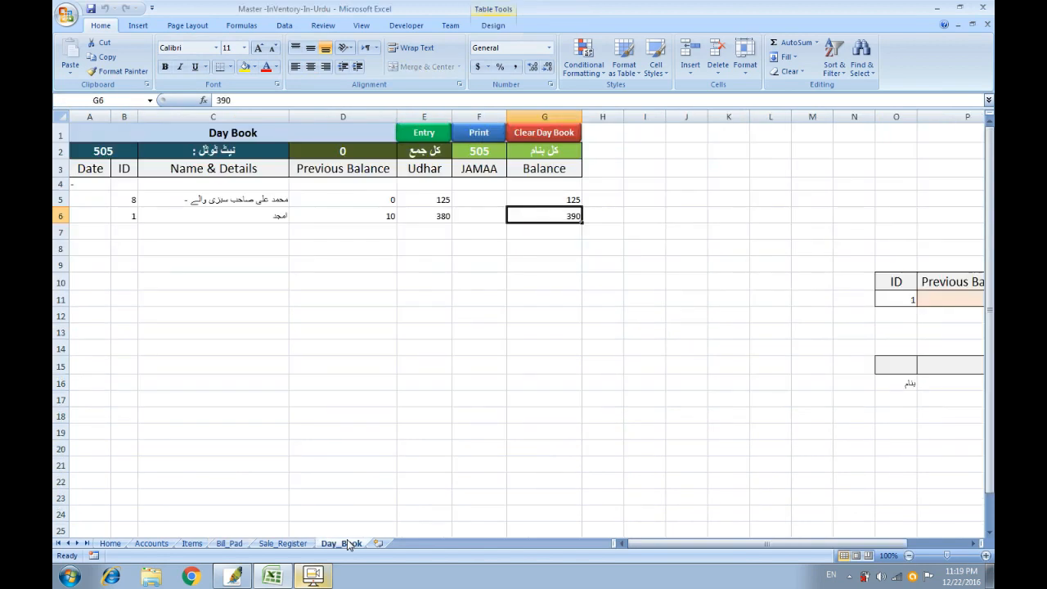
pyautogui.click(378, 241)
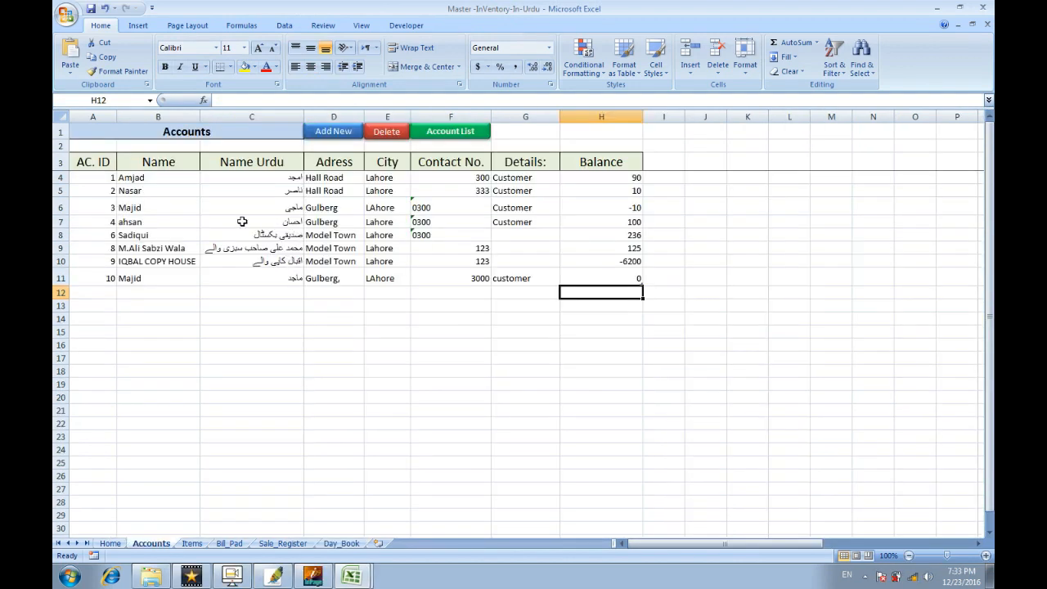
pyautogui.click(242, 222)
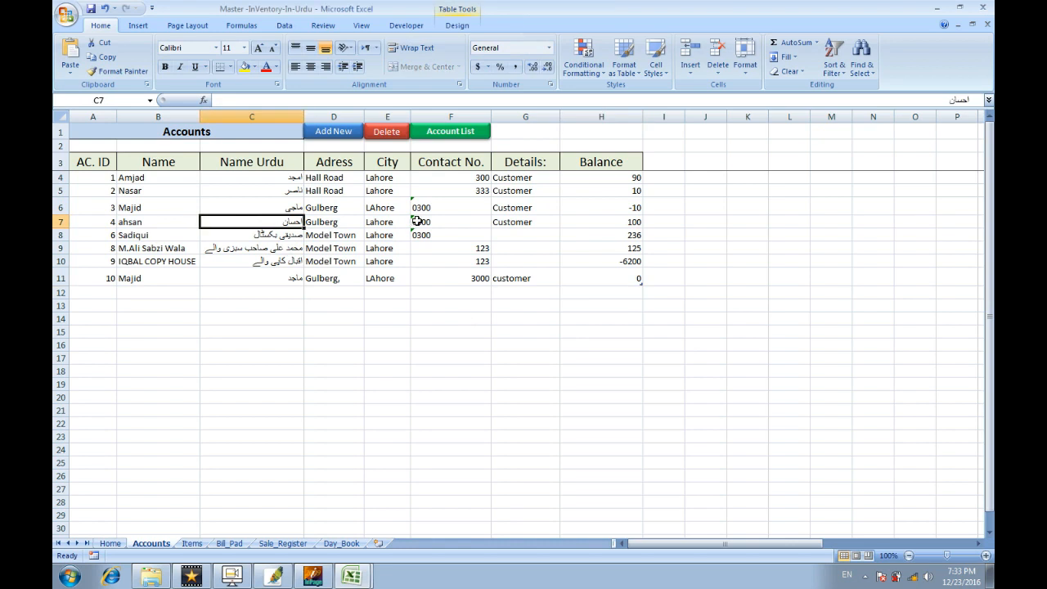
pyautogui.click(589, 222)
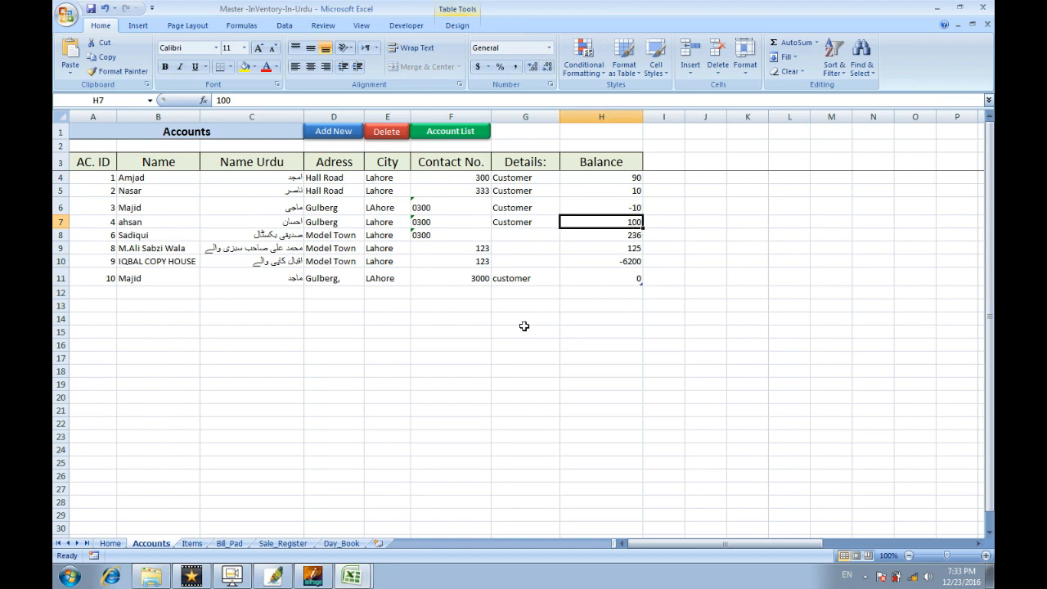
pyautogui.click(342, 544)
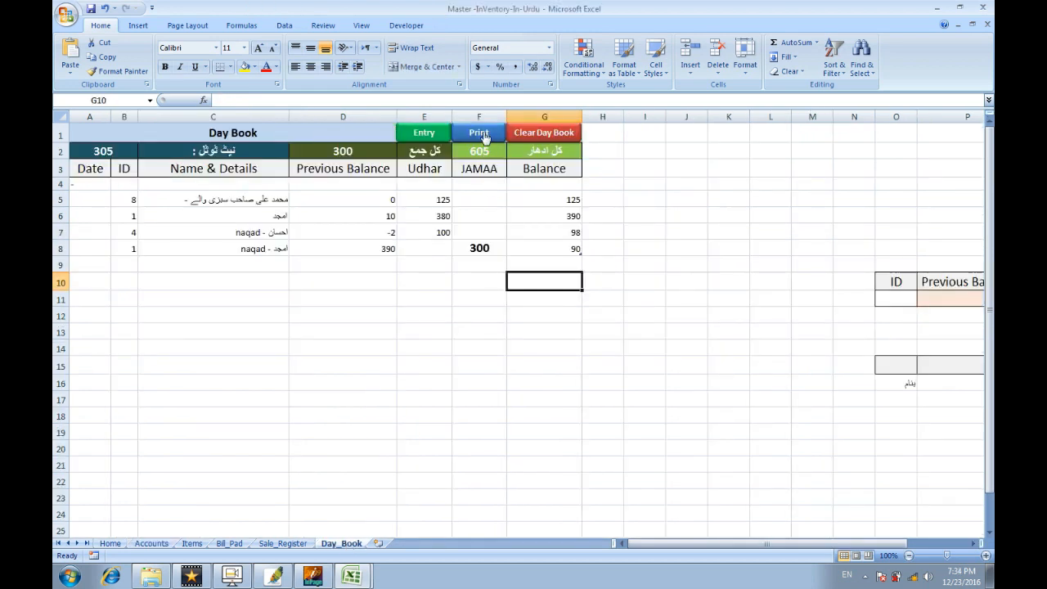
# Post a 'naqad' Banaam cash entry of 100 for account 4 through the Entry form.
pyautogui.click(427, 135)
pyautogui.click(502, 238)
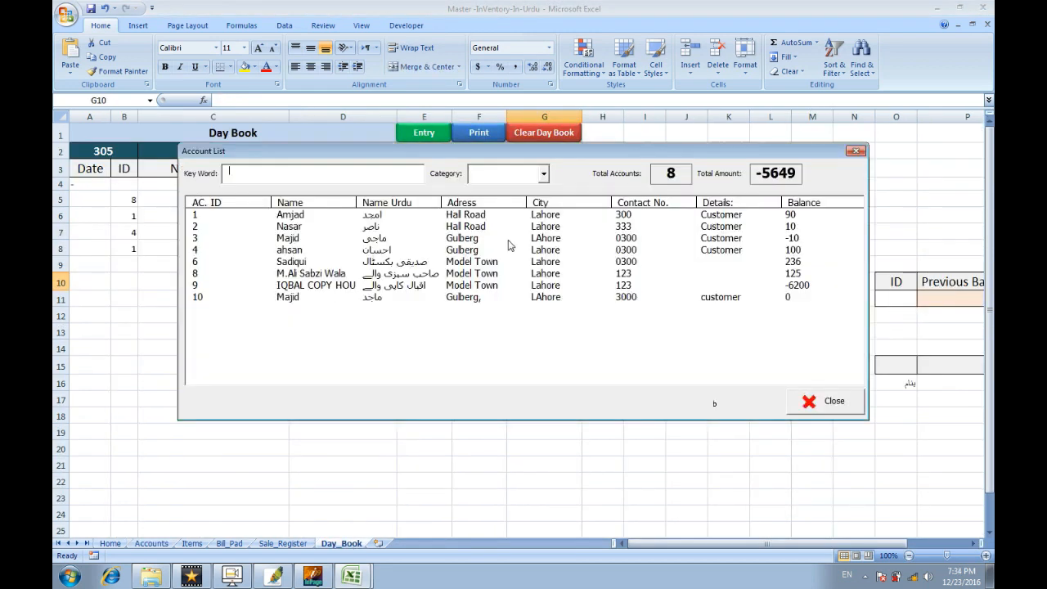
pyautogui.write('a')
pyautogui.press('Down')
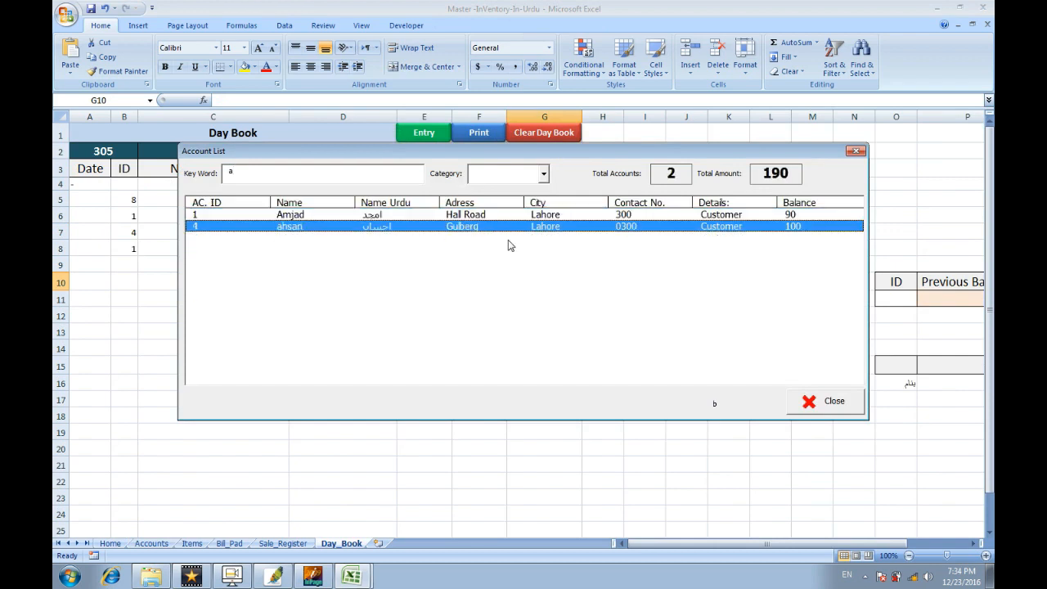
pyautogui.press('Return')
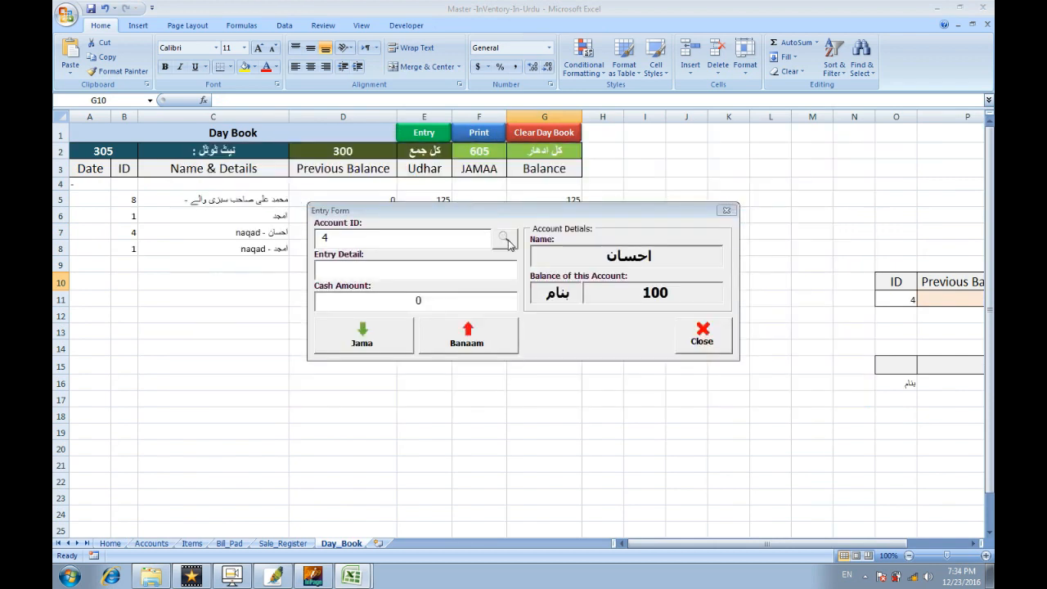
pyautogui.click(459, 271)
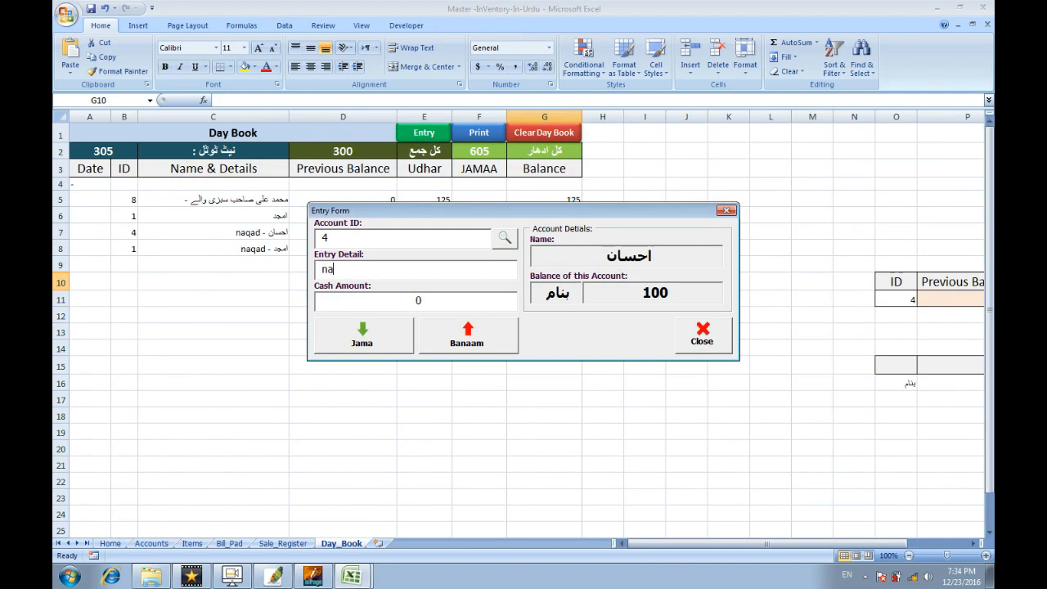
pyautogui.write('100')
pyautogui.click(501, 336)
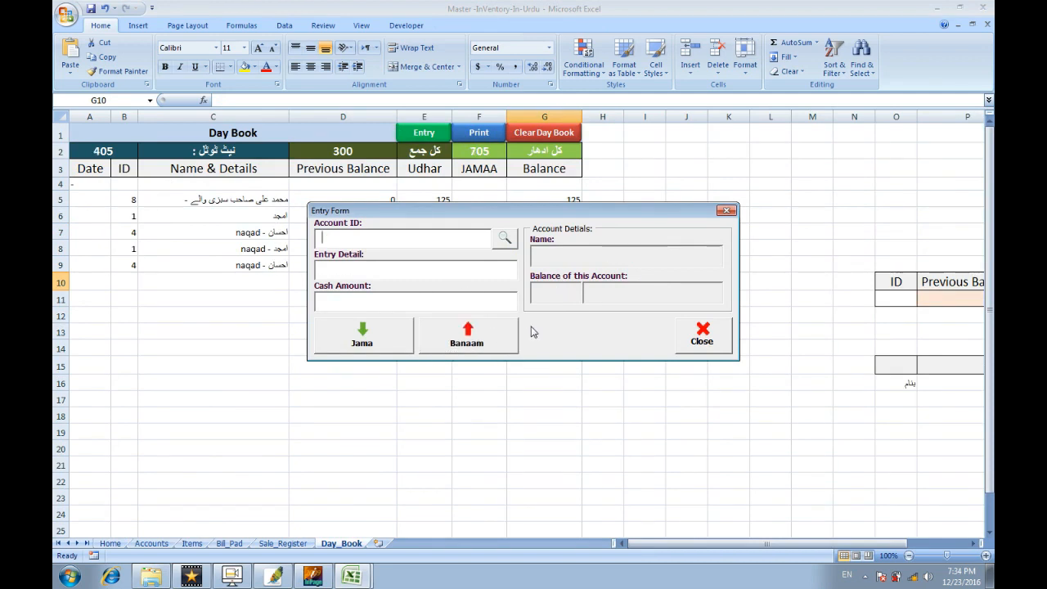
pyautogui.click(696, 338)
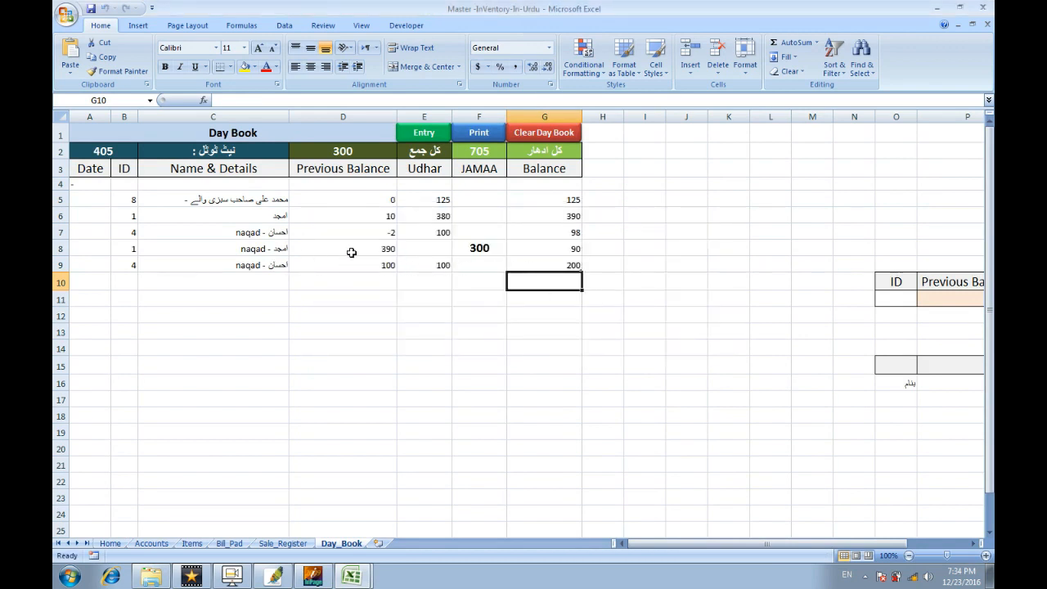
# Inspect the new Day_Book row: detail, previous balance, Udhar 100 and running balance 200.
pyautogui.click(263, 260)
pyautogui.click(340, 260)
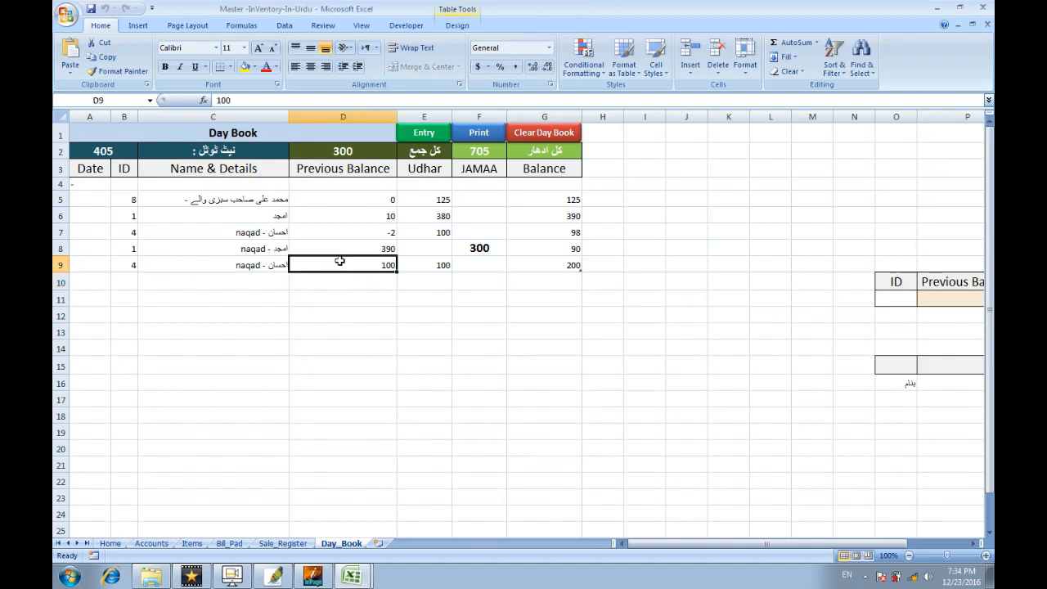
pyautogui.click(413, 265)
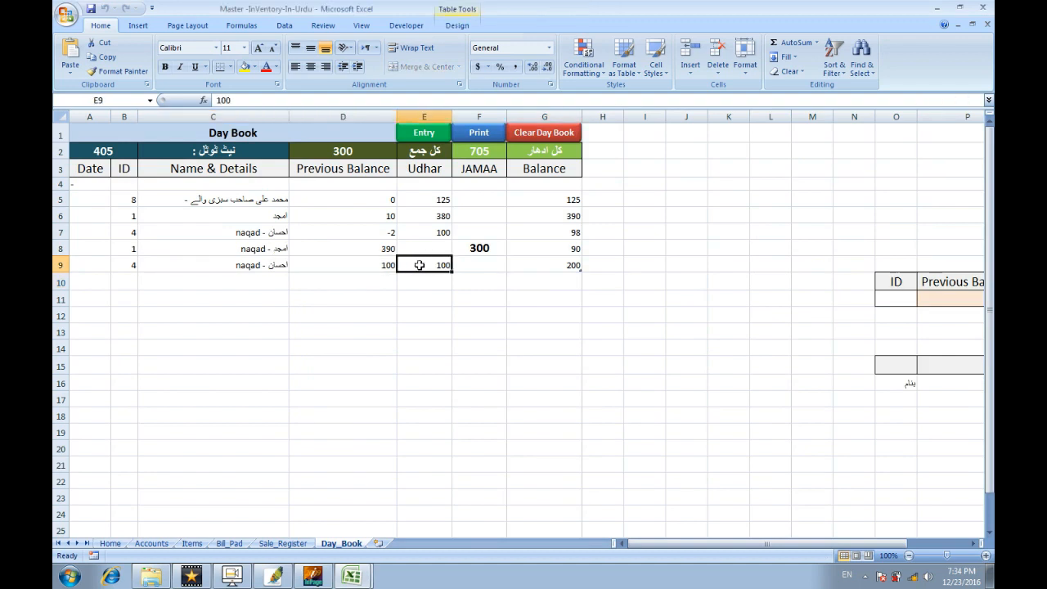
pyautogui.click(542, 267)
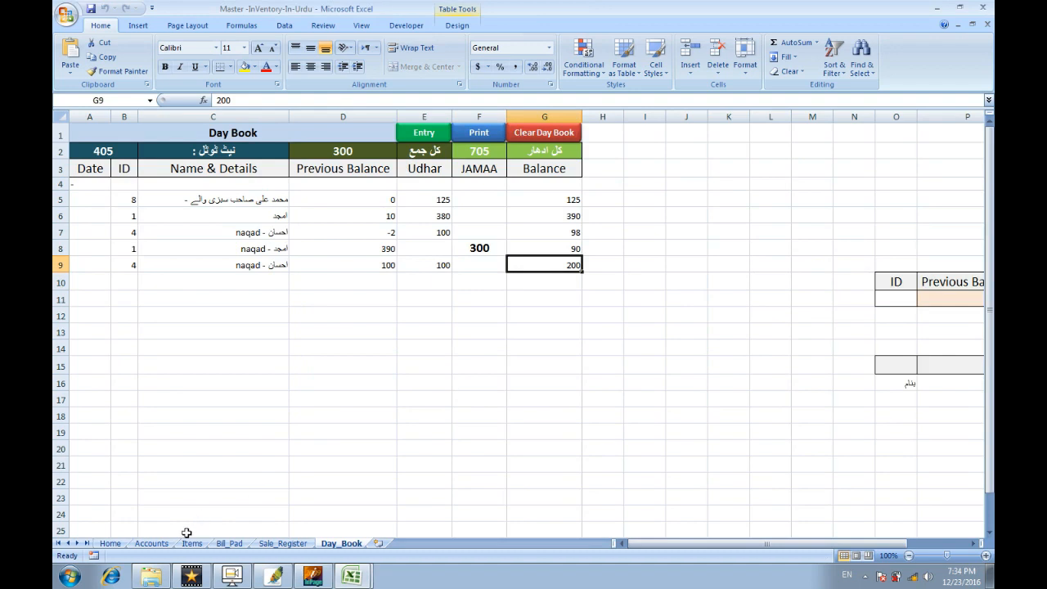
# Confirm account 4's balance reads 200 on the Accounts sheet, then return to Day_Book.
pyautogui.click(152, 543)
pyautogui.click(297, 224)
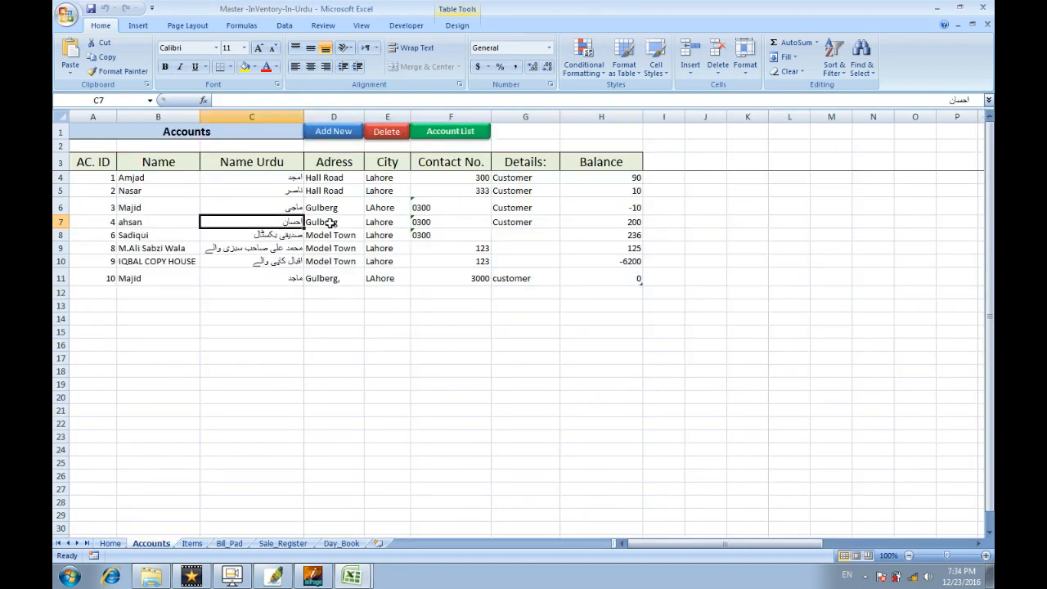
pyautogui.click(614, 223)
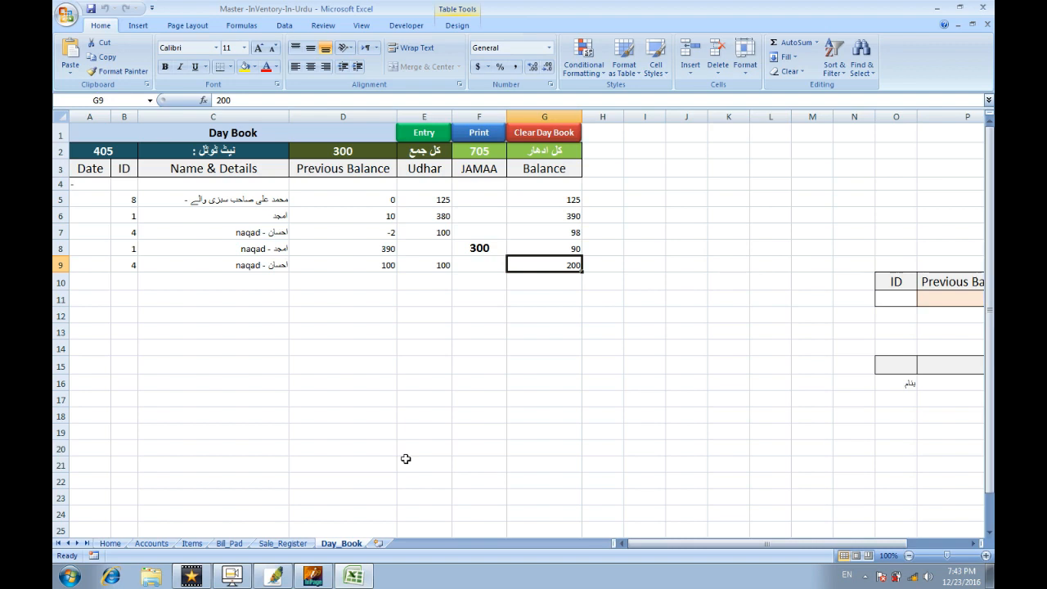
pyautogui.click(151, 543)
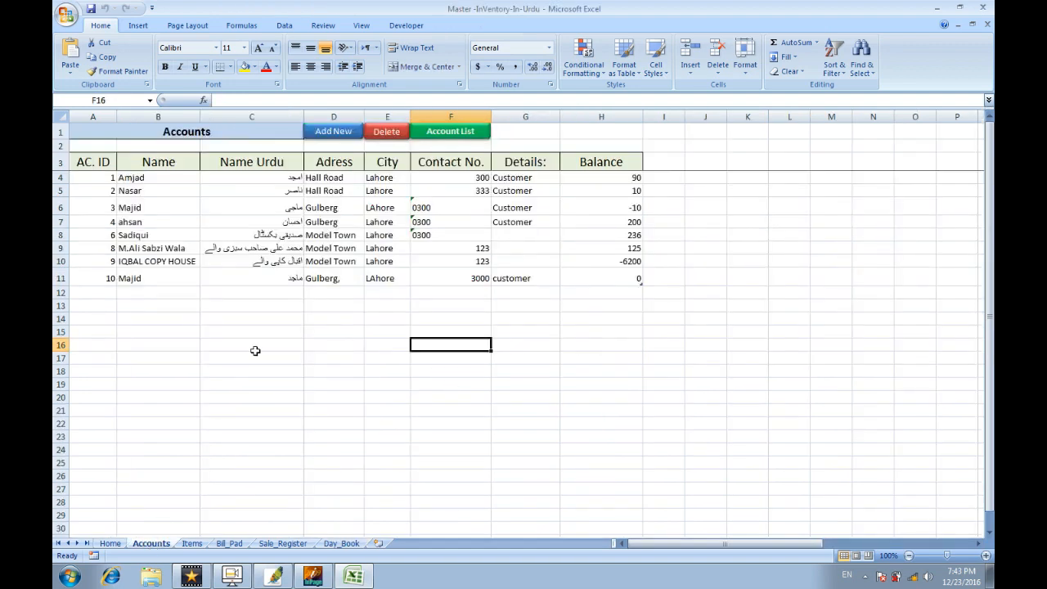
pyautogui.click(280, 223)
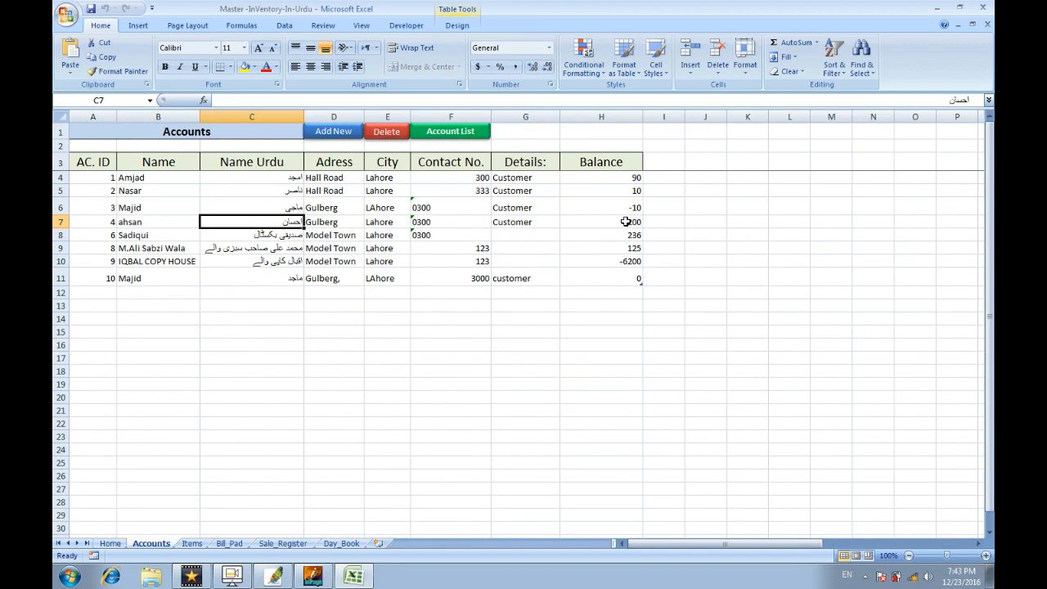
pyautogui.click(626, 222)
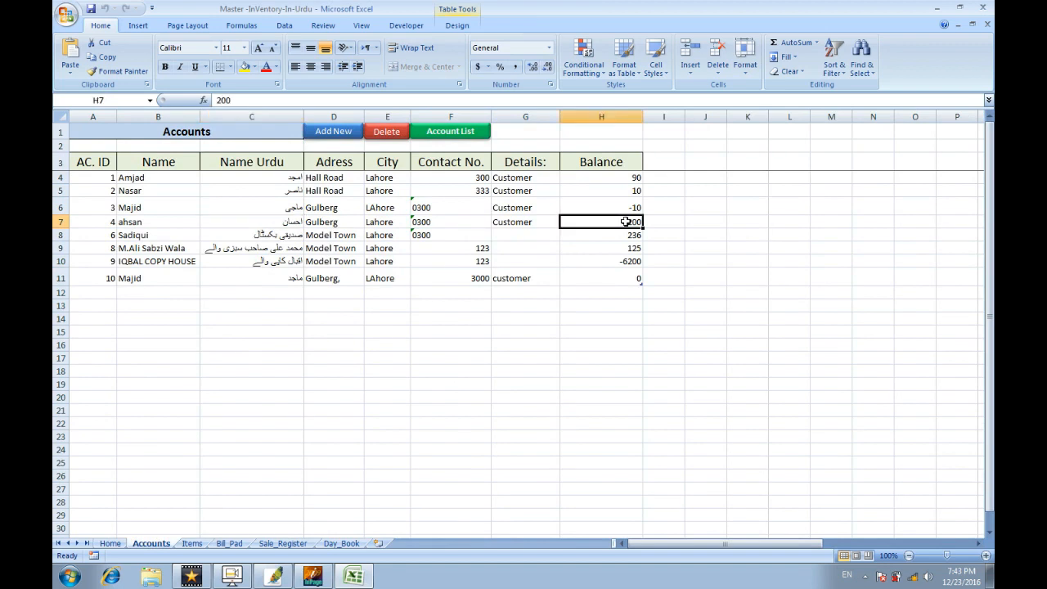
pyautogui.click(338, 544)
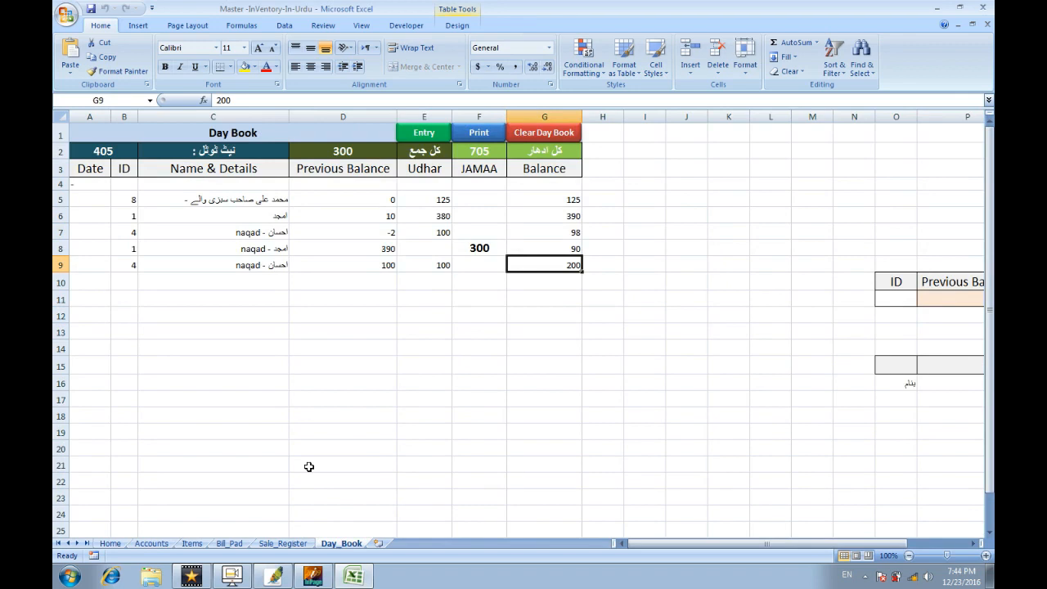
# Open and close the cash entry form, then bring up the Main Menu with Ctrl+M.
pyautogui.click(432, 135)
pyautogui.click(679, 320)
pyautogui.hotkey('ctrl', 'm')
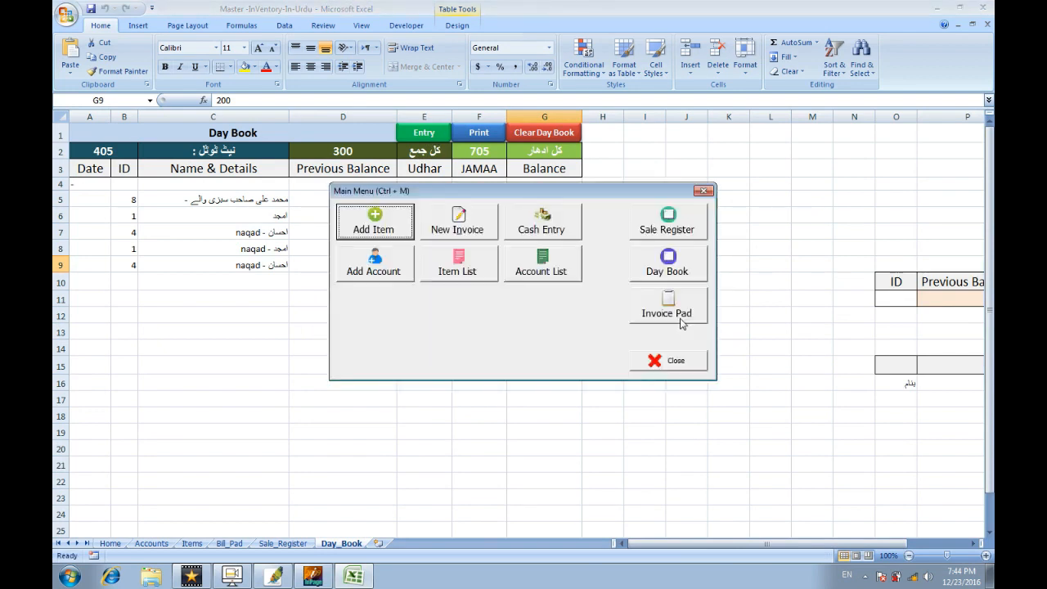
# Record a 'jama' cash receipt of 110 for account 4 and close the entry form.
pyautogui.click(557, 235)
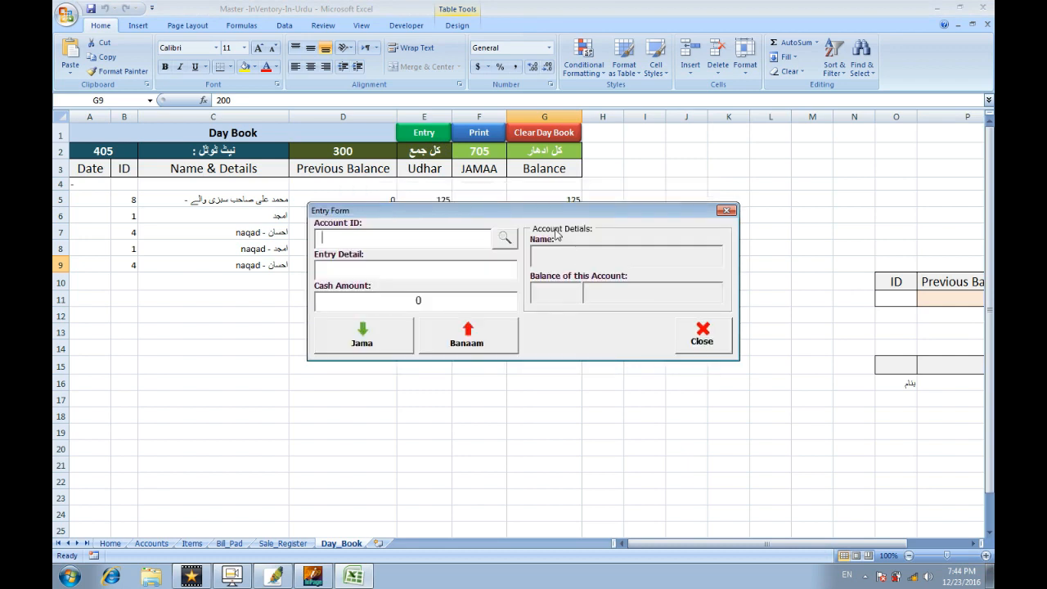
pyautogui.click(503, 238)
pyautogui.write('ah')
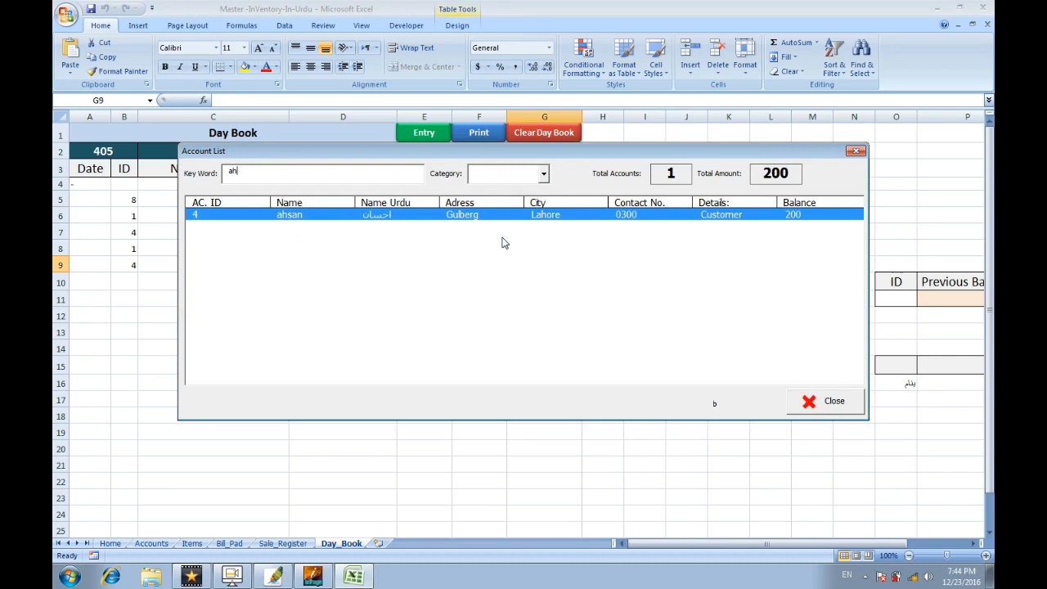
pyautogui.press('Return')
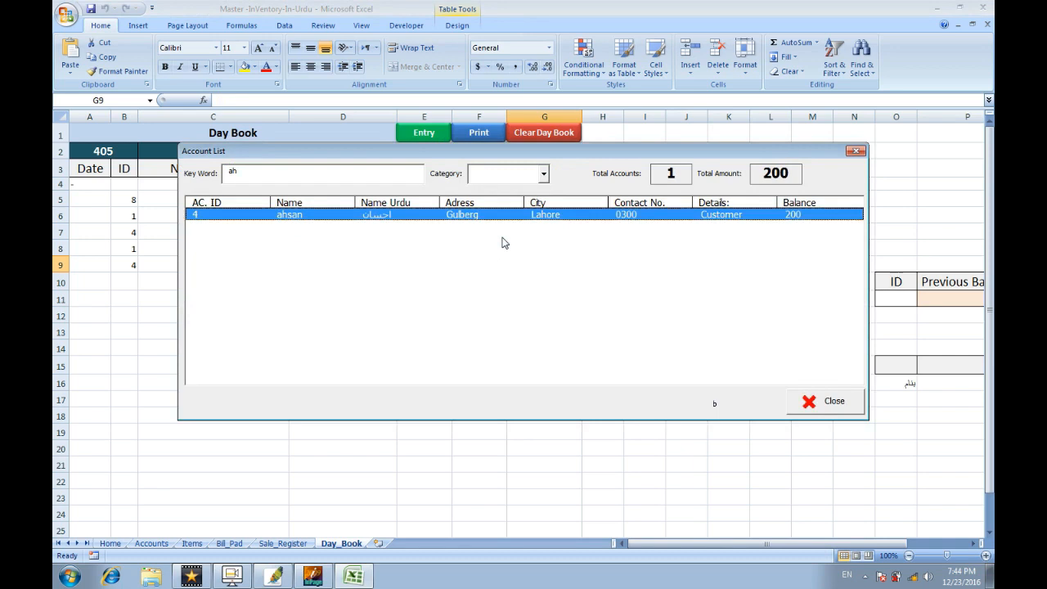
pyautogui.press('Return')
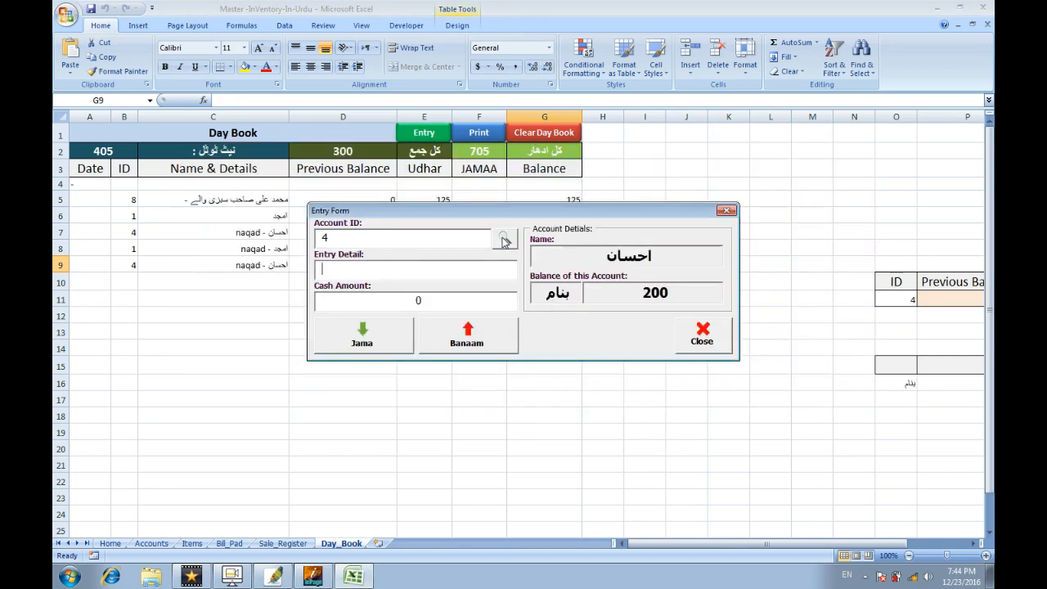
pyautogui.write('jama')
pyautogui.press('Tab')
pyautogui.write('110')
pyautogui.click(399, 333)
pyautogui.click(686, 335)
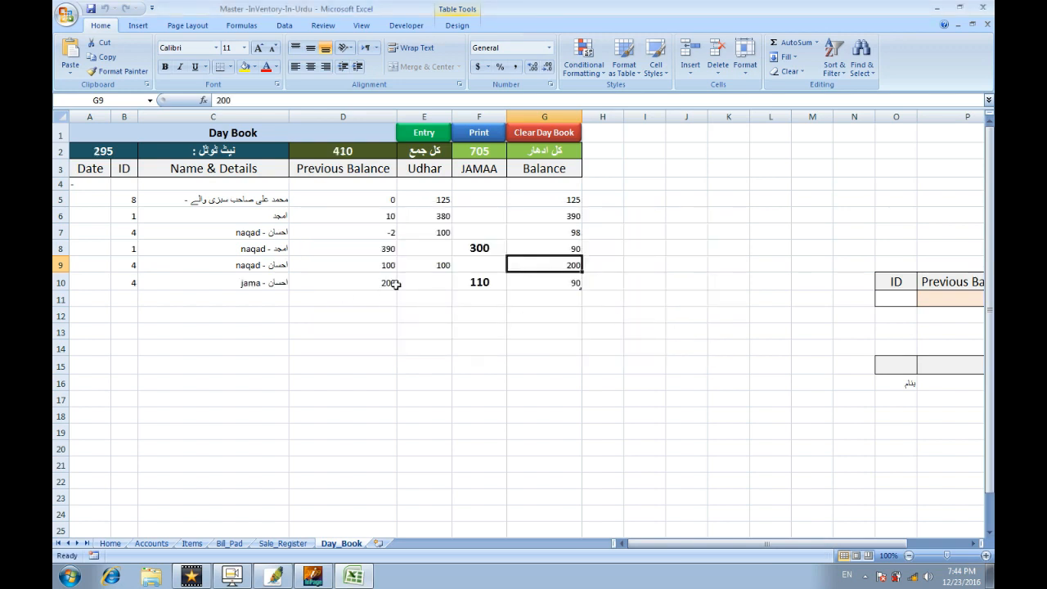
pyautogui.click(385, 285)
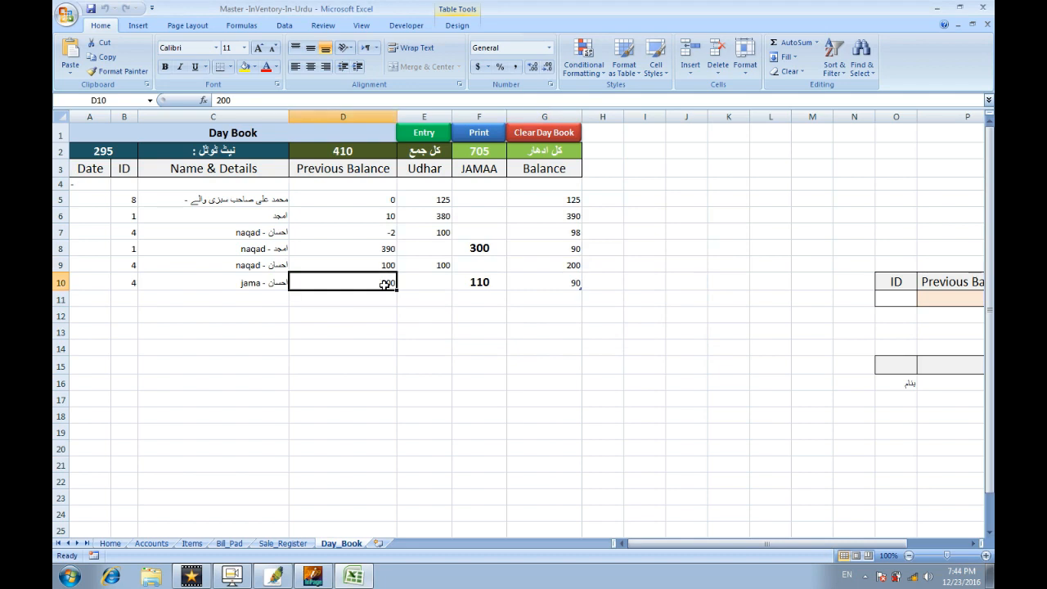
pyautogui.click(473, 284)
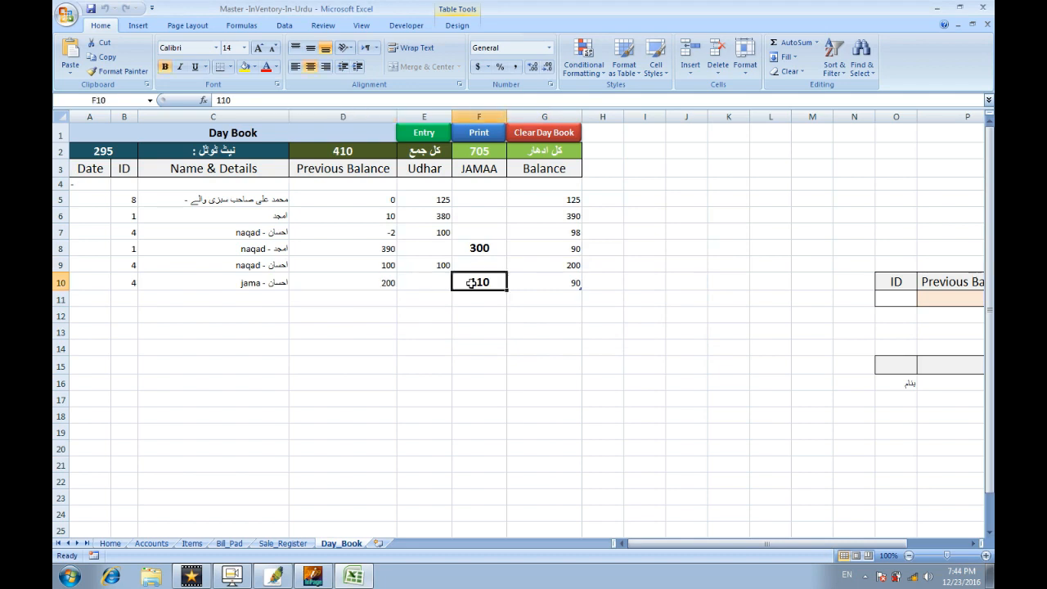
pyautogui.click(479, 171)
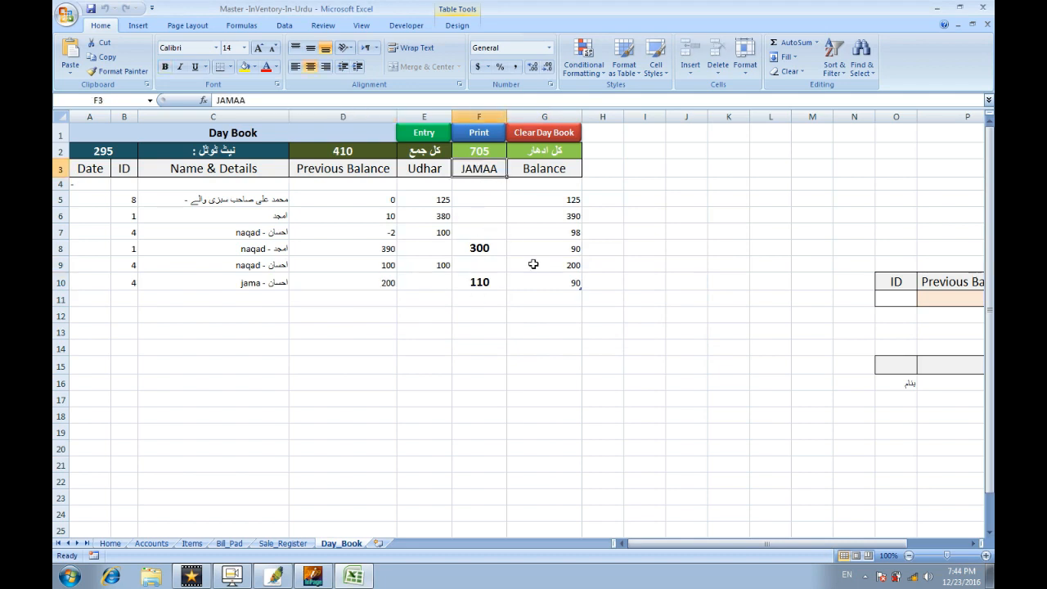
pyautogui.click(556, 280)
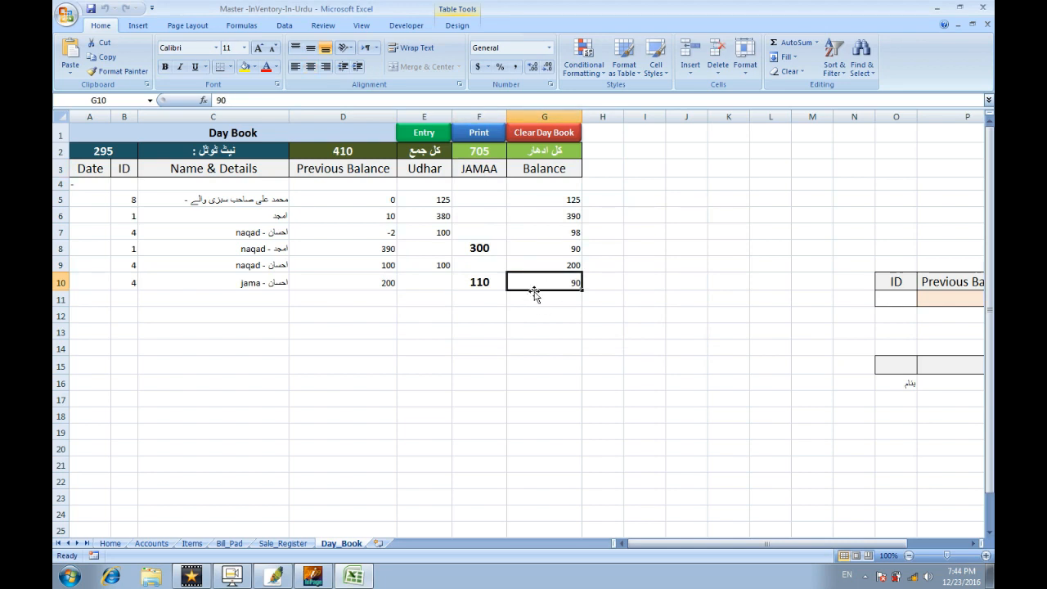
pyautogui.click(151, 543)
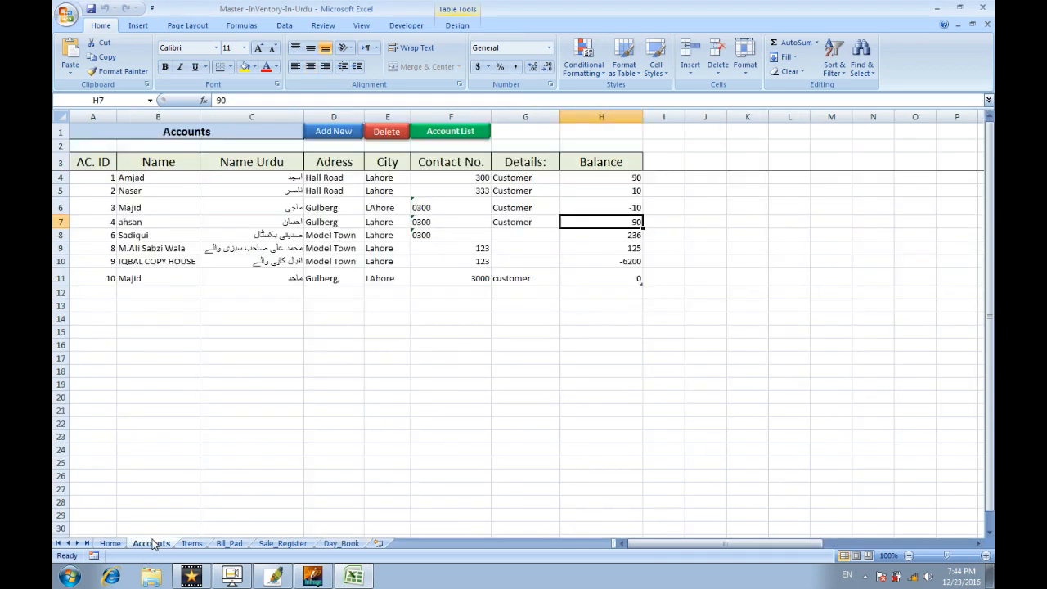
pyautogui.click(237, 223)
pyautogui.click(367, 225)
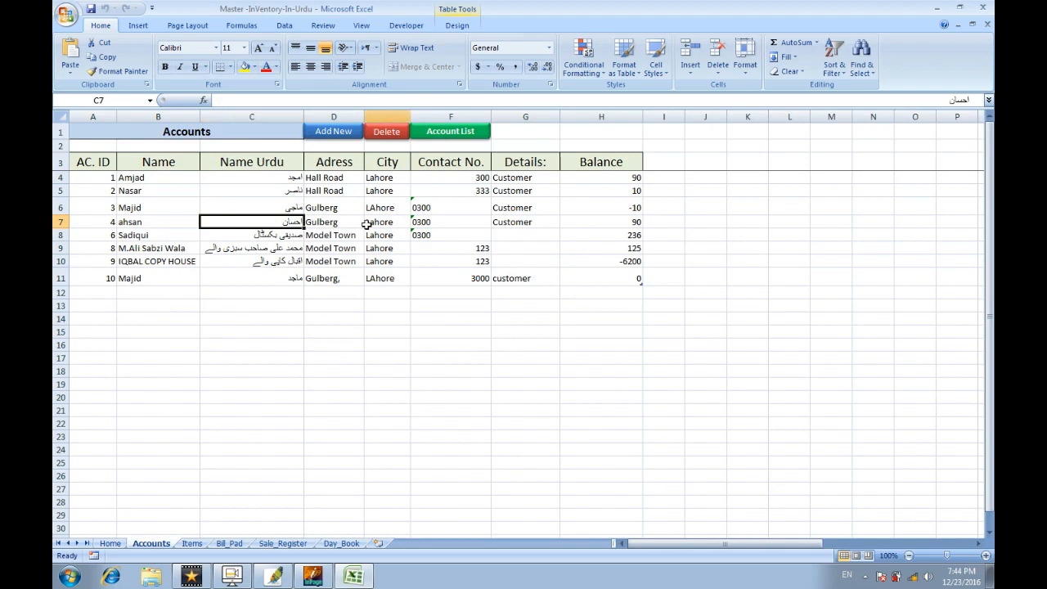
pyautogui.click(596, 225)
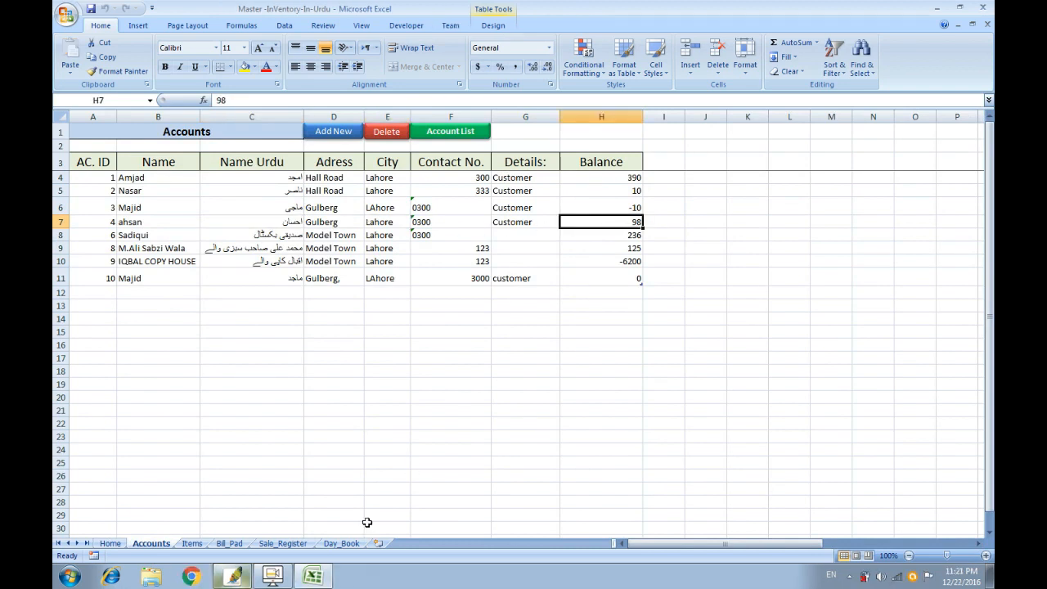
pyautogui.click(342, 543)
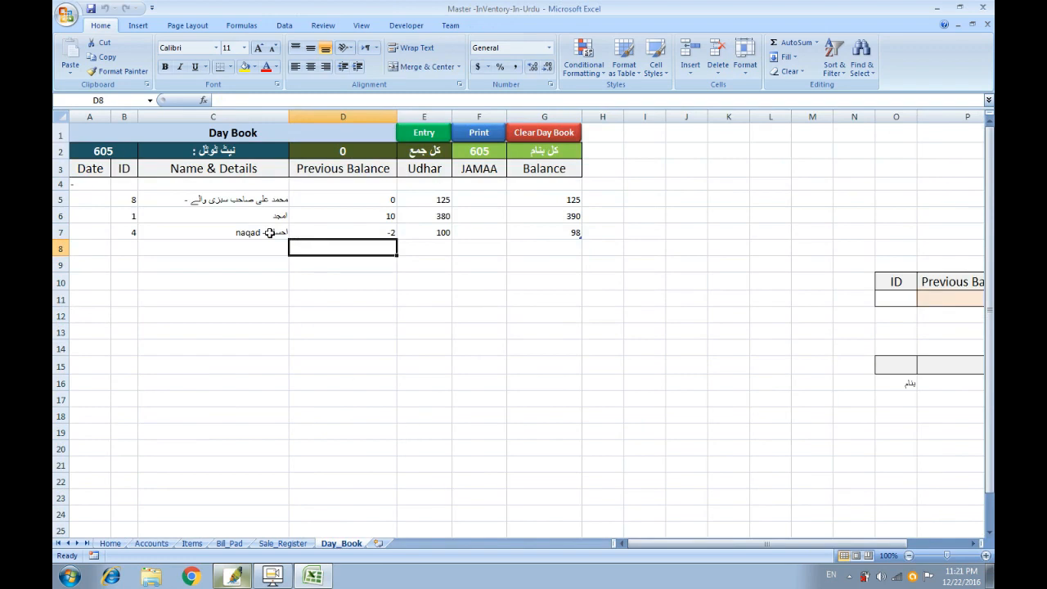
pyautogui.click(479, 141)
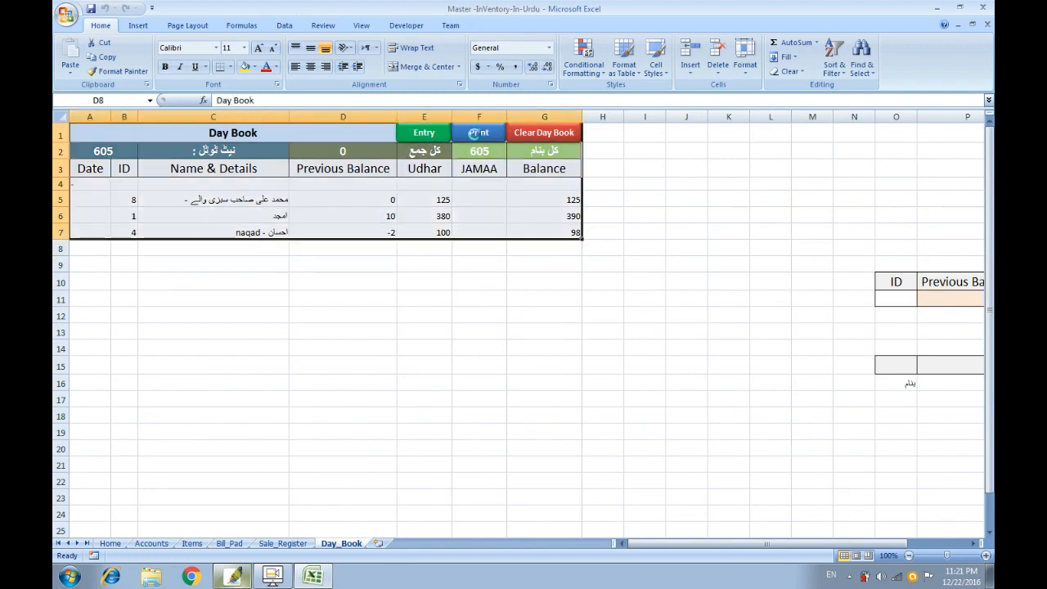
pyautogui.click(482, 178)
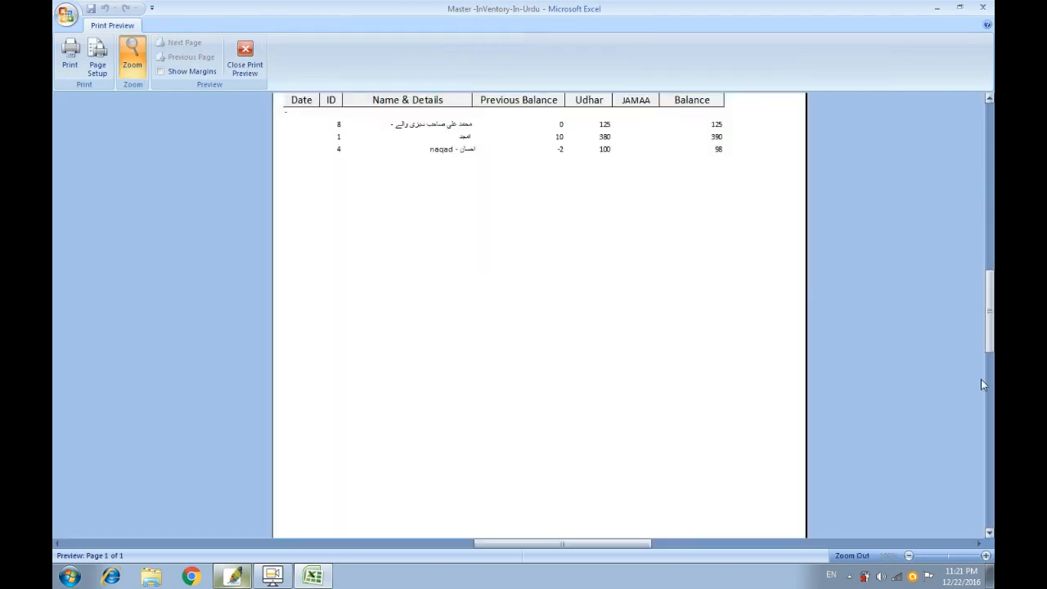
pyautogui.moveTo(990, 344); pyautogui.dragTo(990, 283)
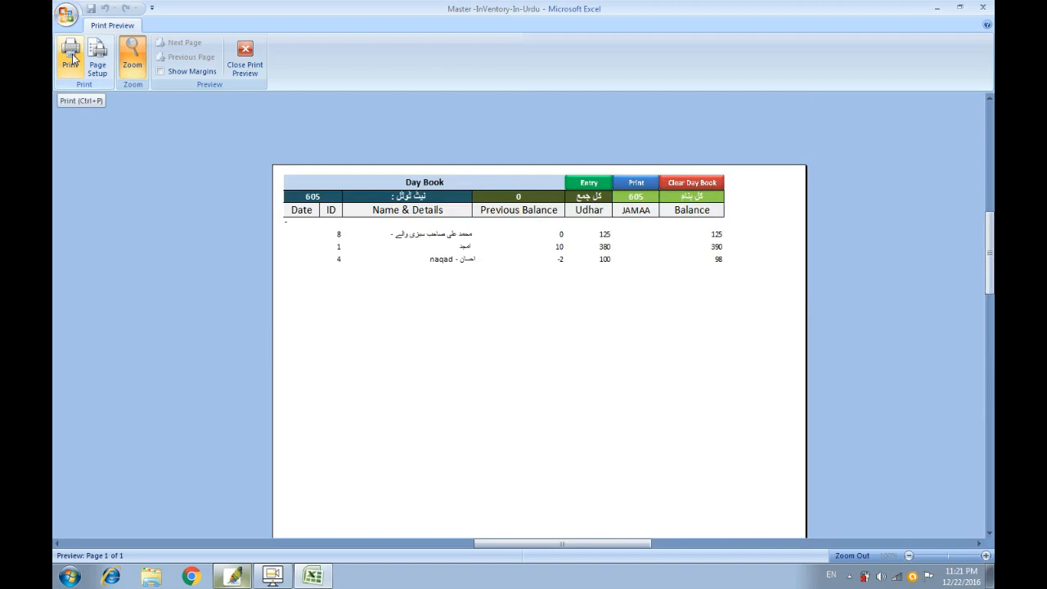
pyautogui.click(248, 72)
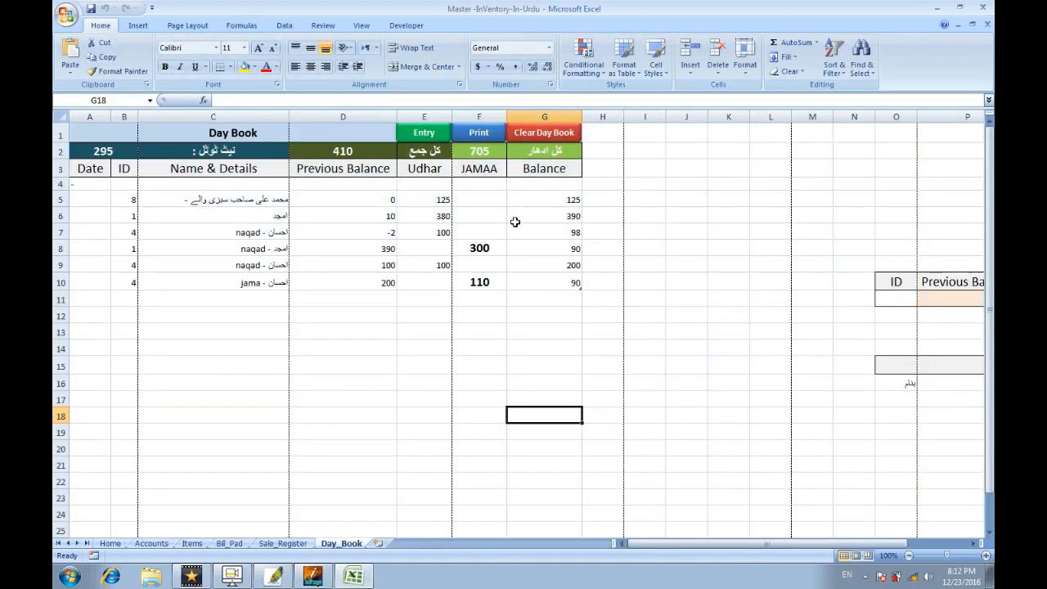
# Clear the Day Book and confirm with Yes, leaving totals 605, 0 and 605.
pyautogui.click(547, 134)
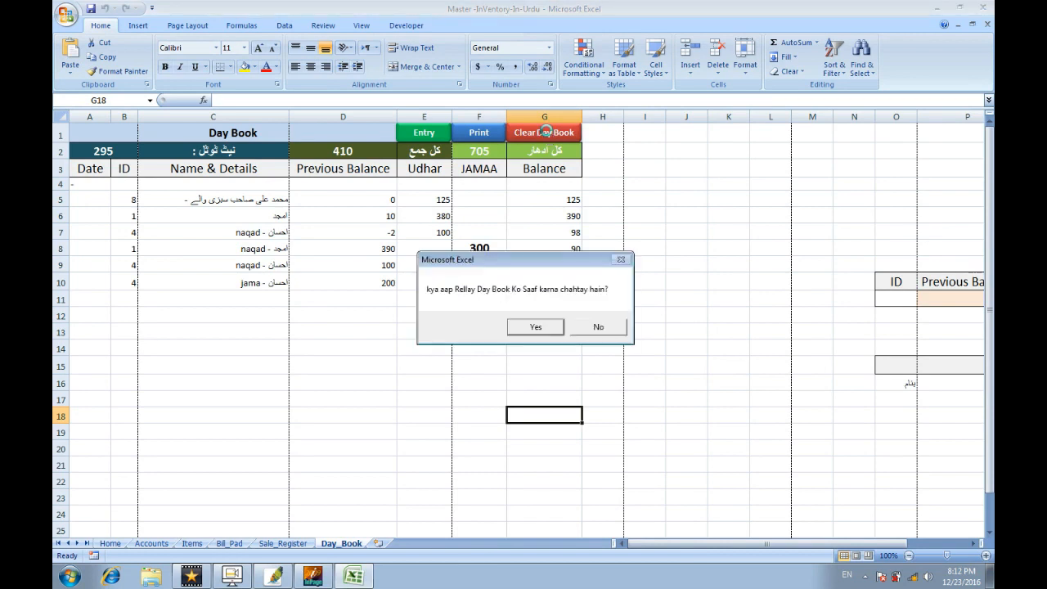
pyautogui.click(535, 328)
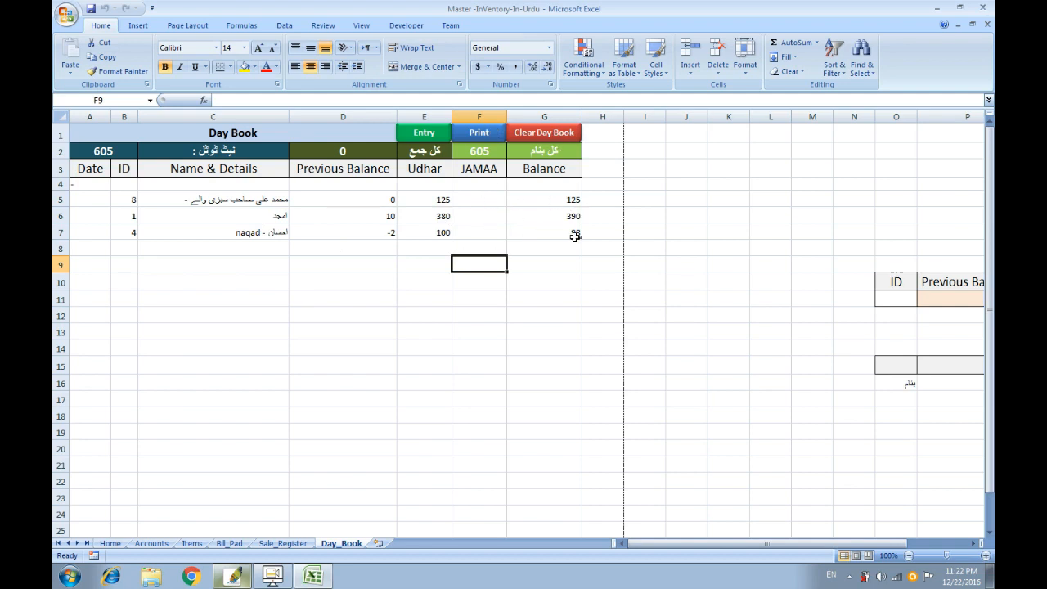
# Switch to the Accounts sheet.
pyautogui.click(150, 545)
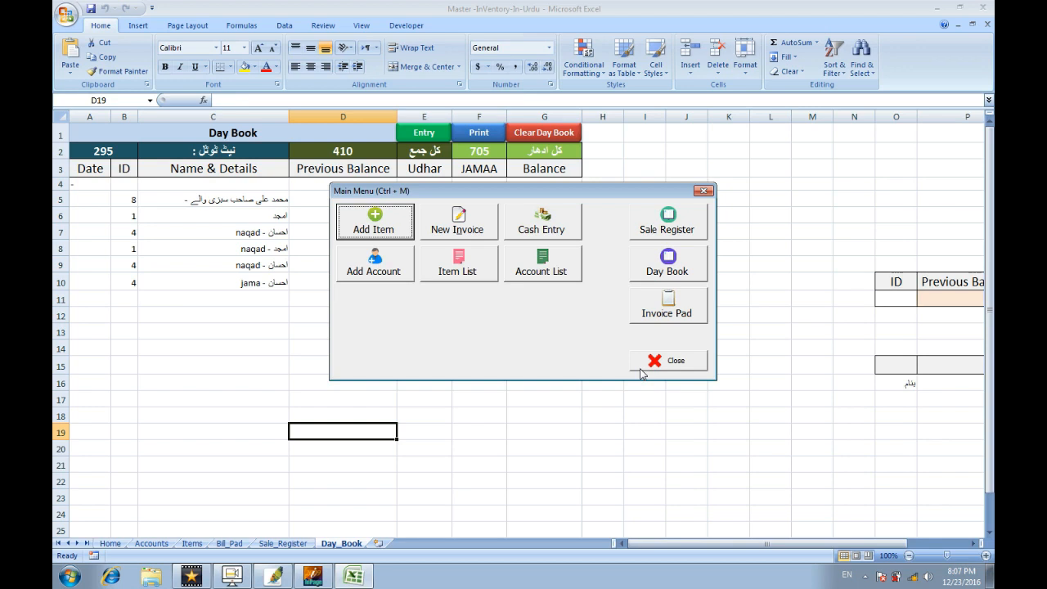
# Close the Main Menu, save and close the workbook, then reopen it with macros enabled.
pyautogui.click(653, 360)
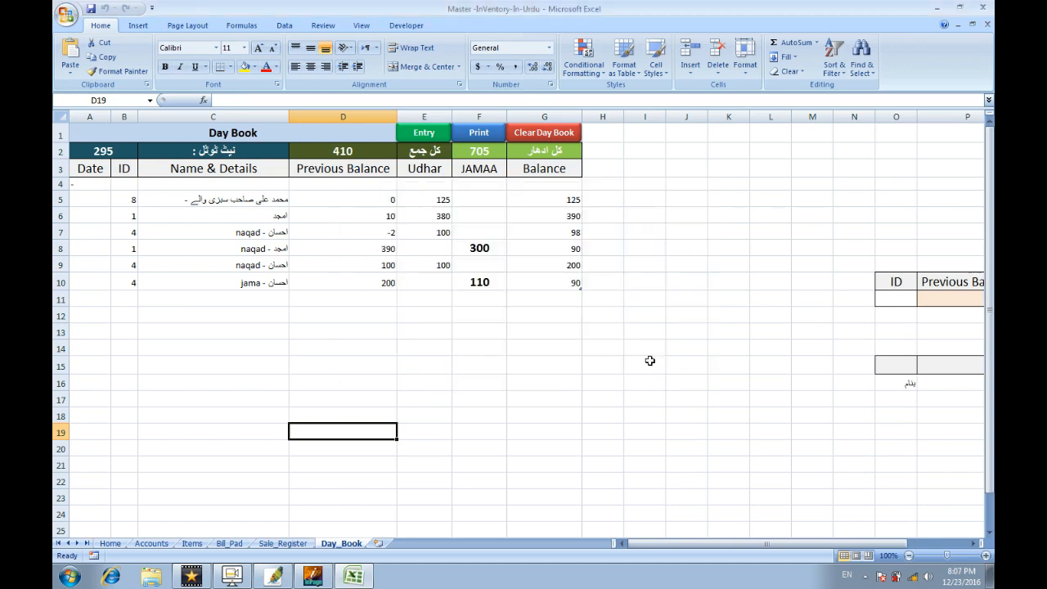
pyautogui.click(987, 27)
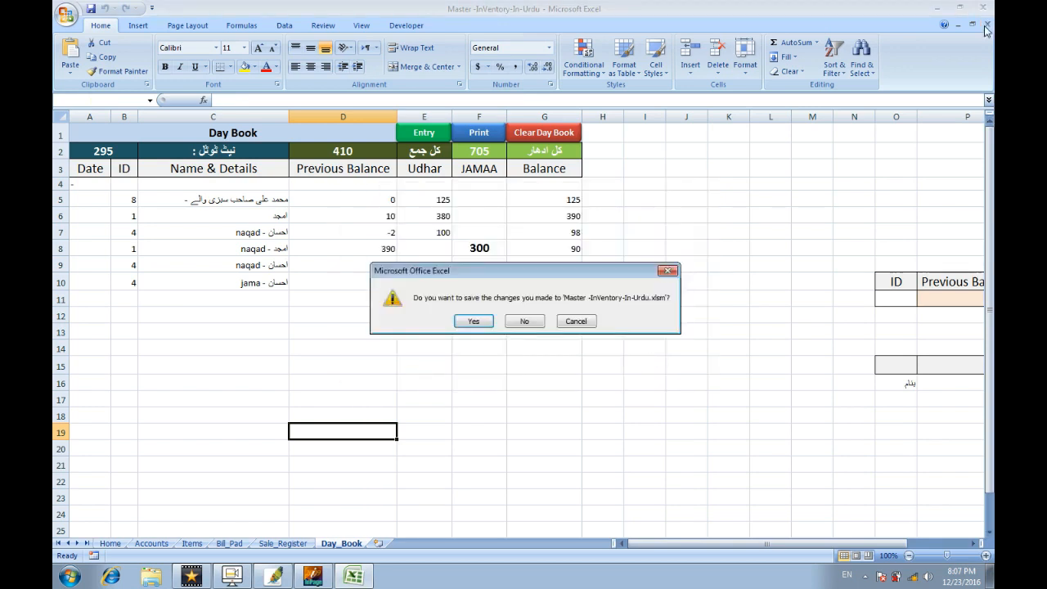
pyautogui.click(480, 321)
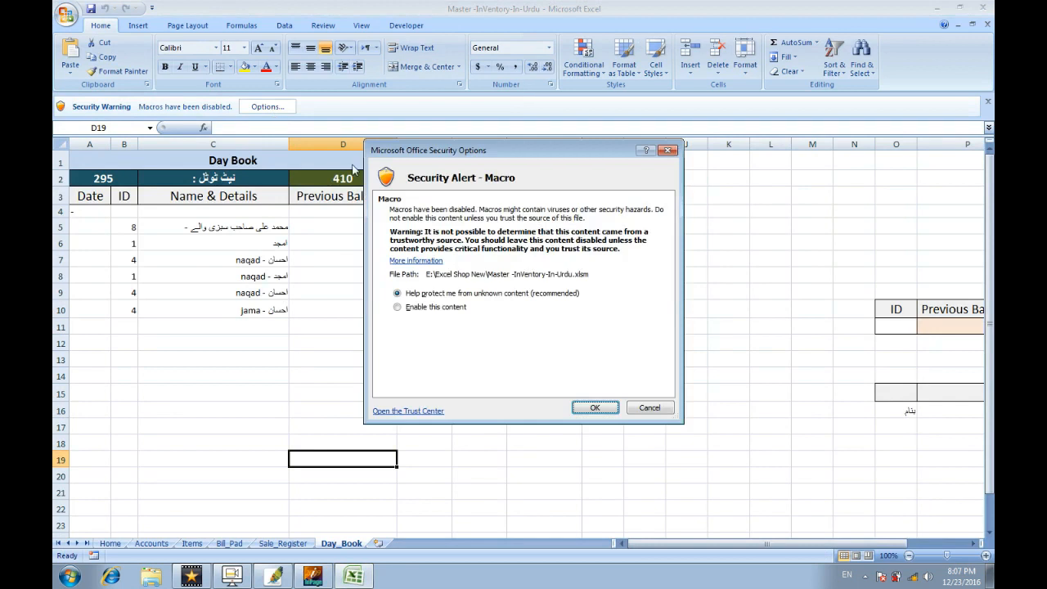
pyautogui.click(443, 307)
pyautogui.click(577, 406)
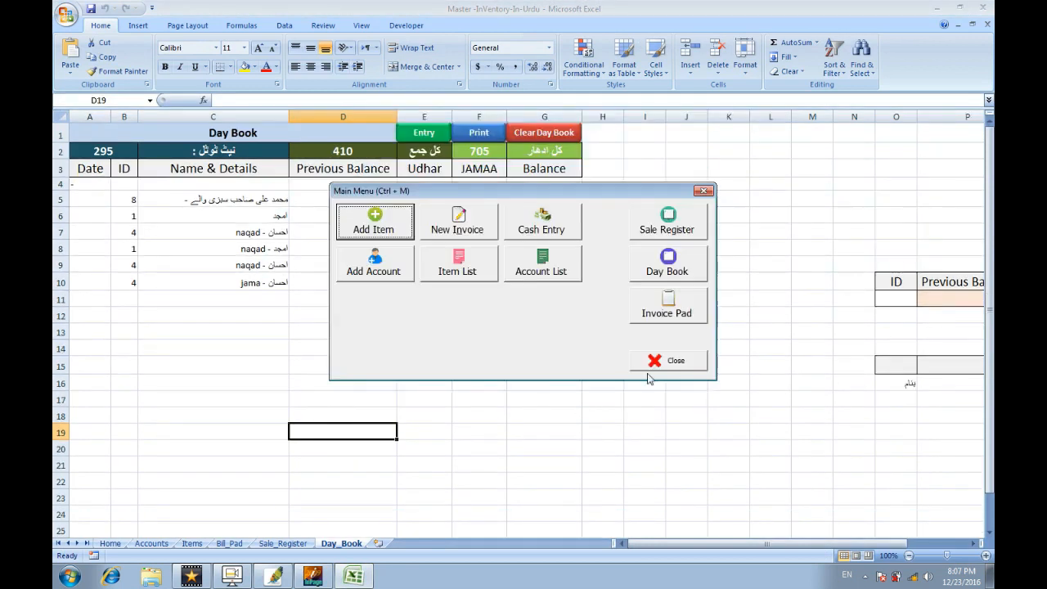